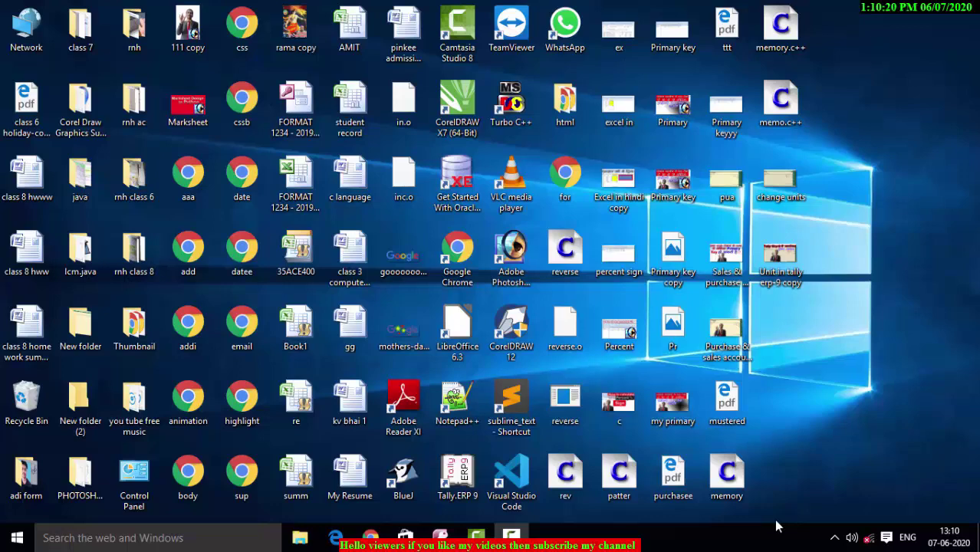
Step: Refresh the desktop and restore the Access Database267 window showing Table1
{"action": "right_click", "coordinate": [874, 64]}
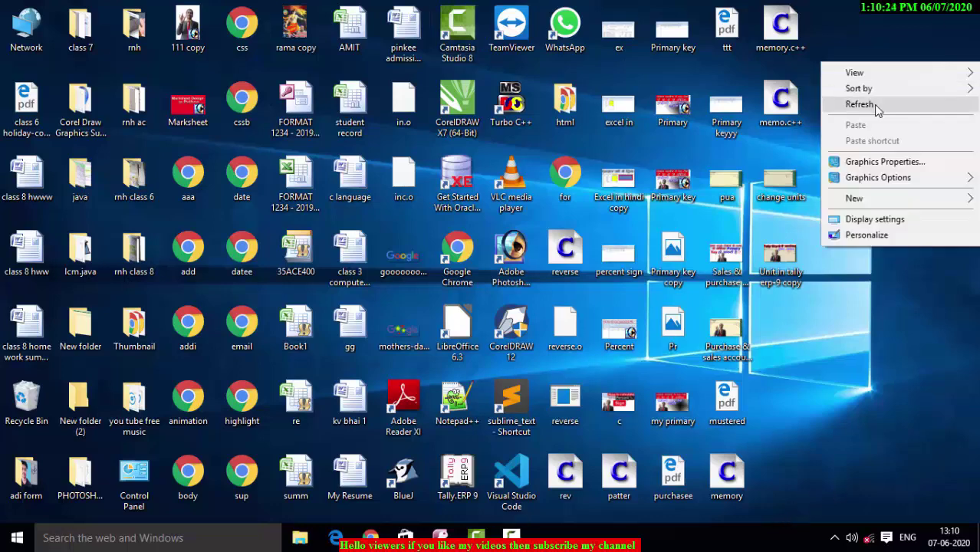
{"action": "left_click", "coordinate": [860, 104]}
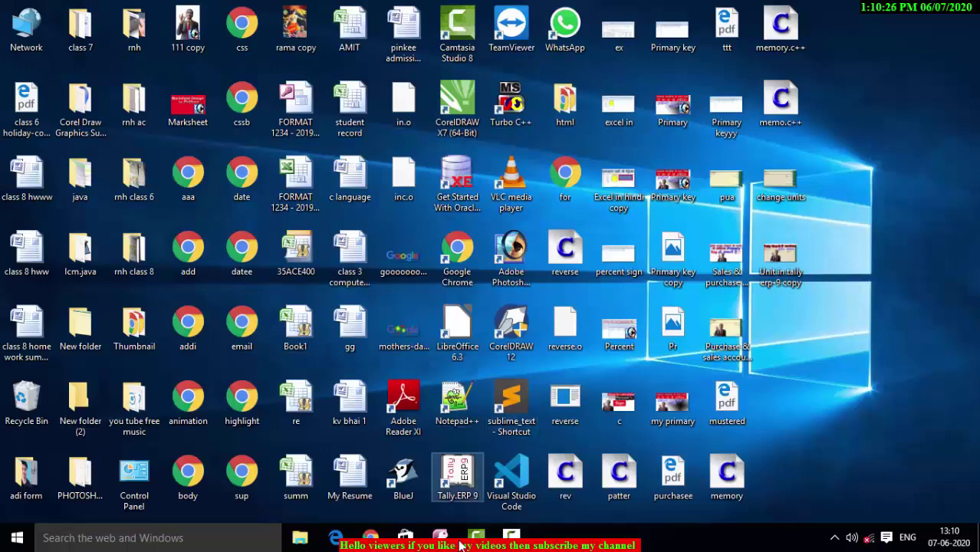
{"action": "left_click", "coordinate": [440, 537]}
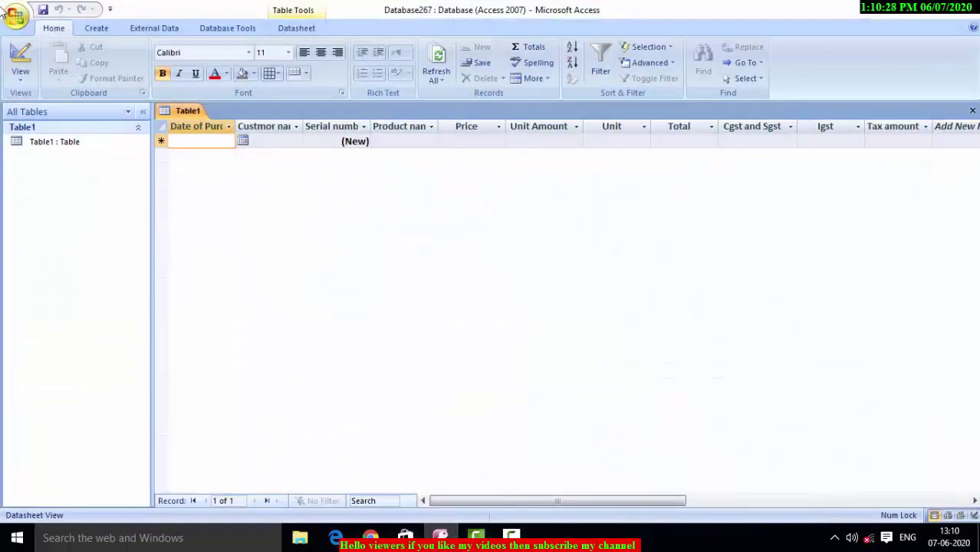
Step: Switch Table1 to Design View and check that the Total field's size is Double
{"action": "left_click", "coordinate": [20, 75]}
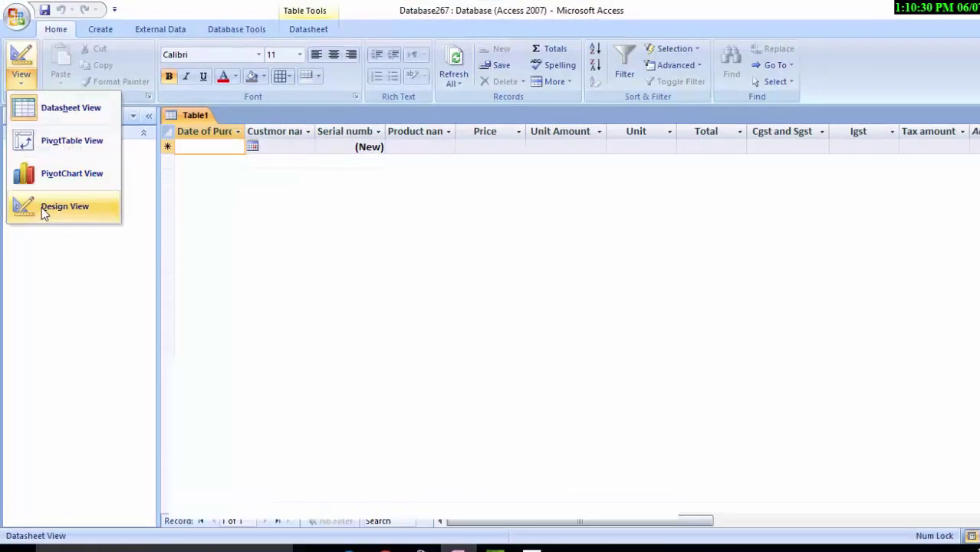
{"action": "left_click", "coordinate": [38, 198]}
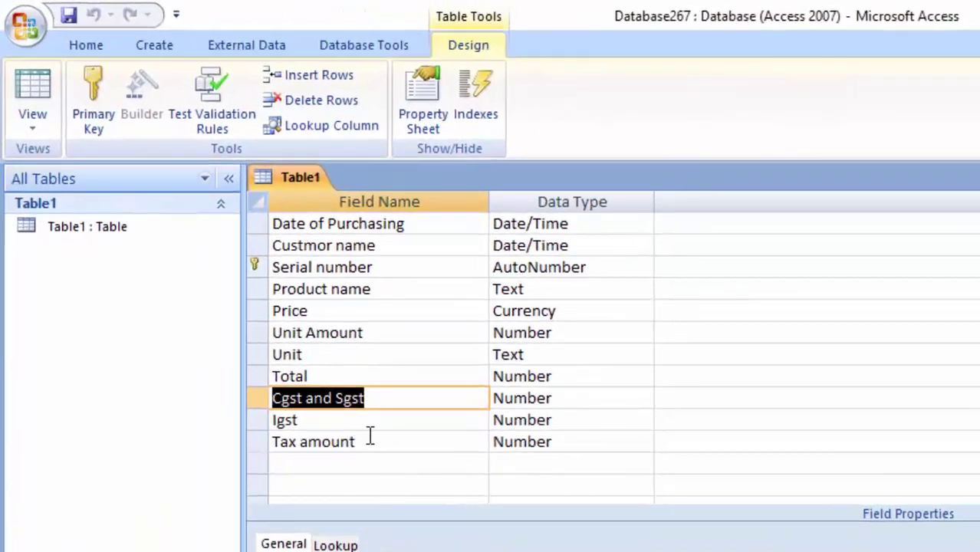
{"action": "left_click", "coordinate": [584, 373]}
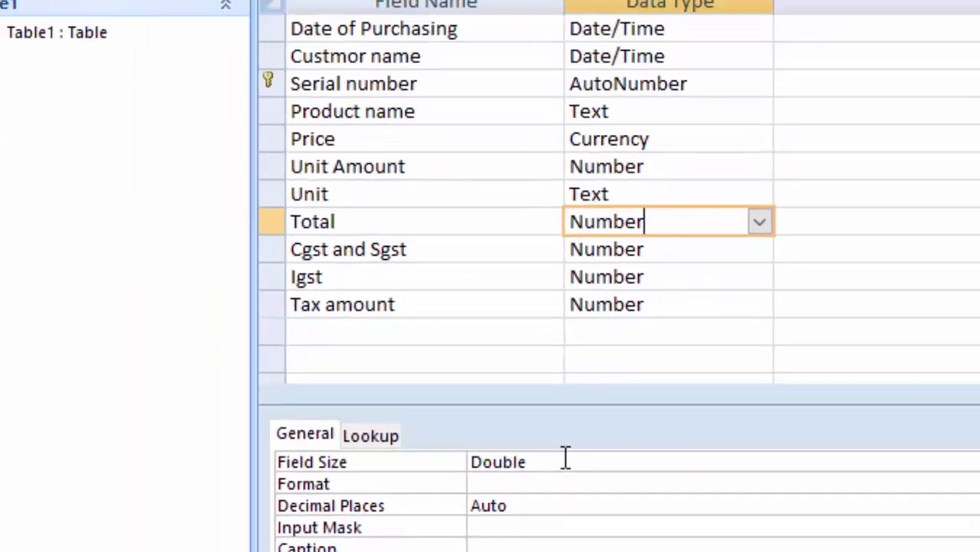
{"action": "left_click", "coordinate": [575, 457]}
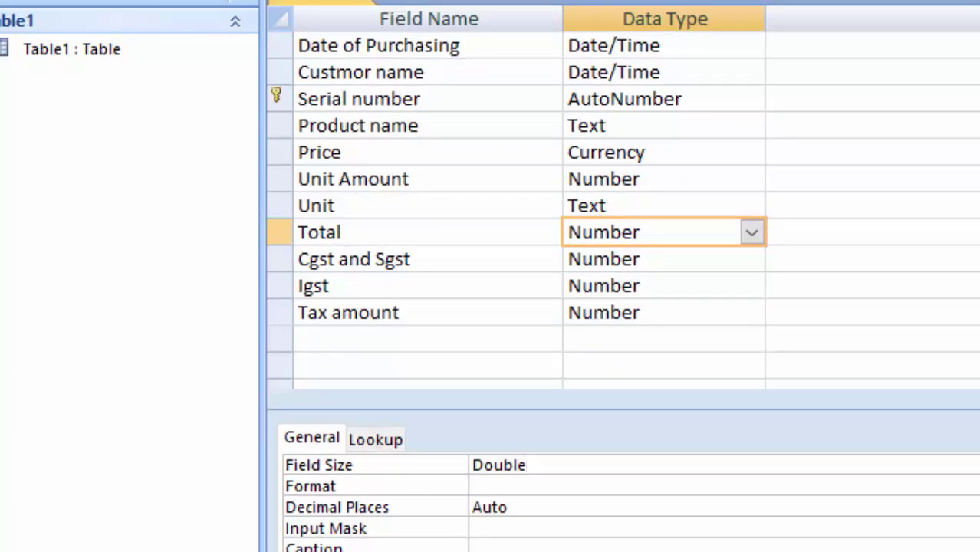
{"action": "key", "text": "alt+Down"}
{"action": "key", "text": "Escape"}
Step: Check the Percent format of Igst and Cgst and Sgst and the Custmor name type, then return to Datasheet View
{"action": "left_click", "coordinate": [681, 288]}
{"action": "left_click", "coordinate": [557, 493]}
{"action": "type", "text": "Percent"}
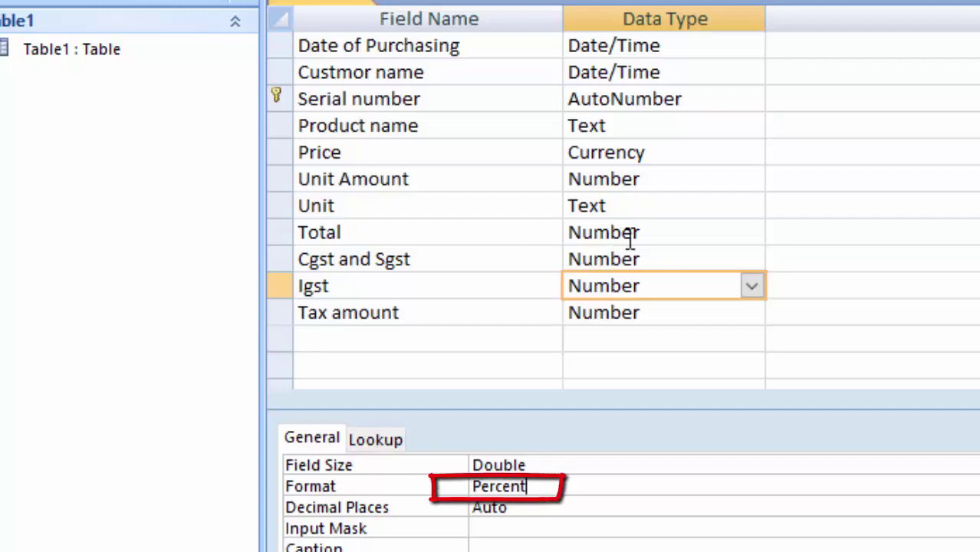
{"action": "left_click", "coordinate": [651, 260]}
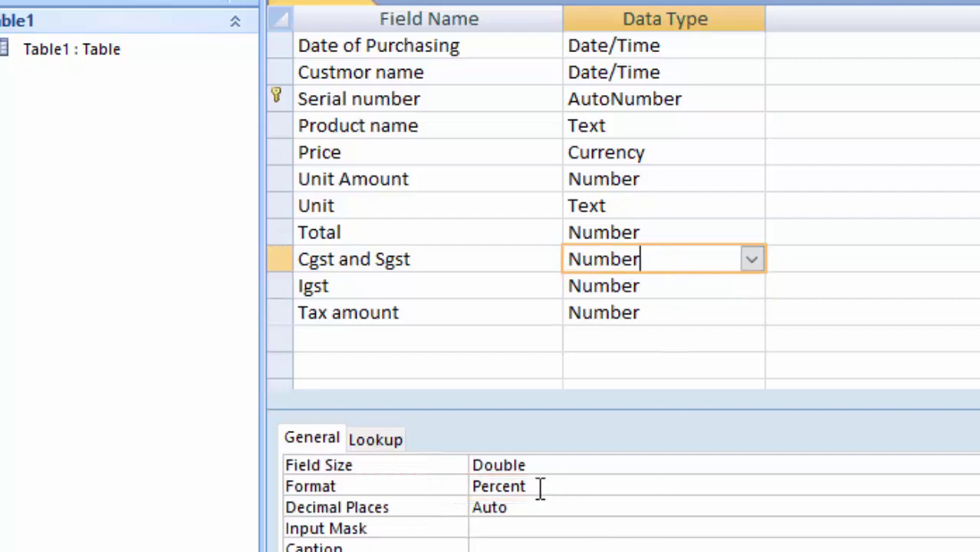
{"action": "left_click", "coordinate": [703, 71]}
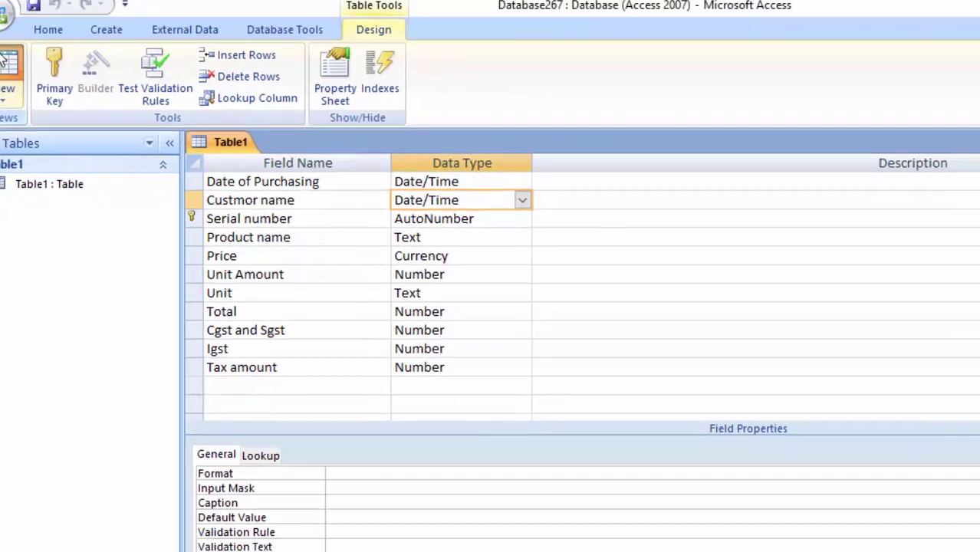
{"action": "left_click", "coordinate": [3, 61]}
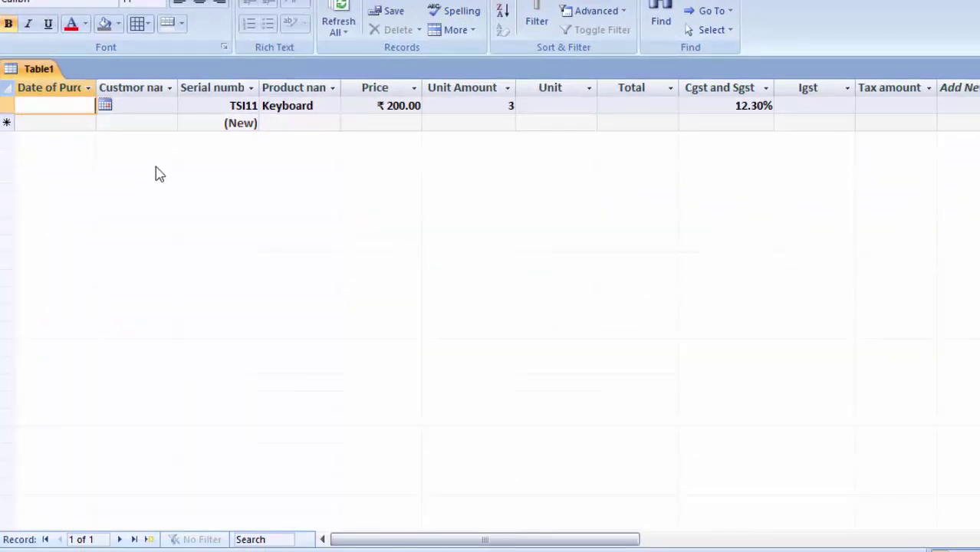
Step: Widen the Custmor name, Serial number, Product name and Date of Purchase columns
{"action": "double_click", "coordinate": [180, 85]}
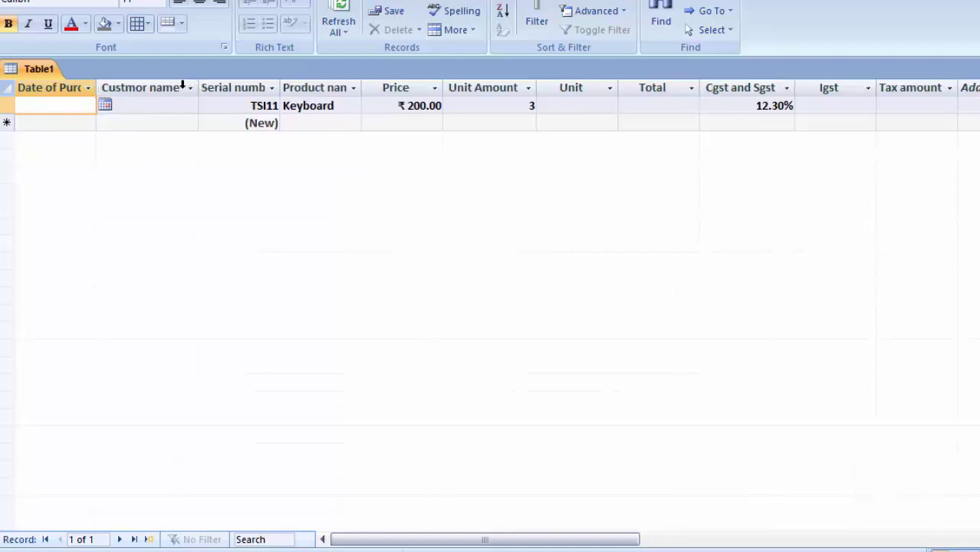
{"action": "left_click_drag", "start_coordinate": [197, 79], "coordinate": [197, 79]}
{"action": "left_click_drag", "start_coordinate": [201, 83], "coordinate": [229, 99]}
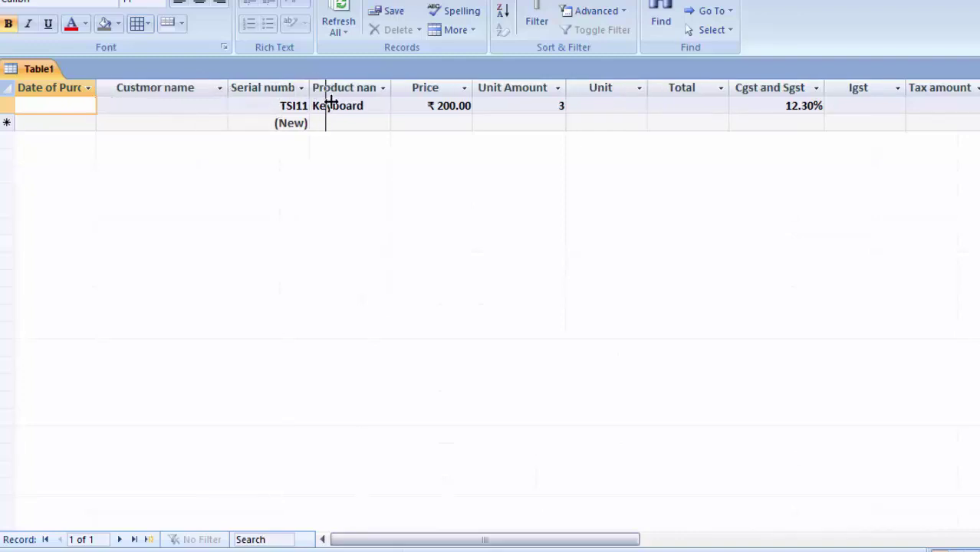
{"action": "left_click_drag", "start_coordinate": [314, 78], "coordinate": [332, 80]}
{"action": "left_click_drag", "start_coordinate": [410, 80], "coordinate": [430, 81]}
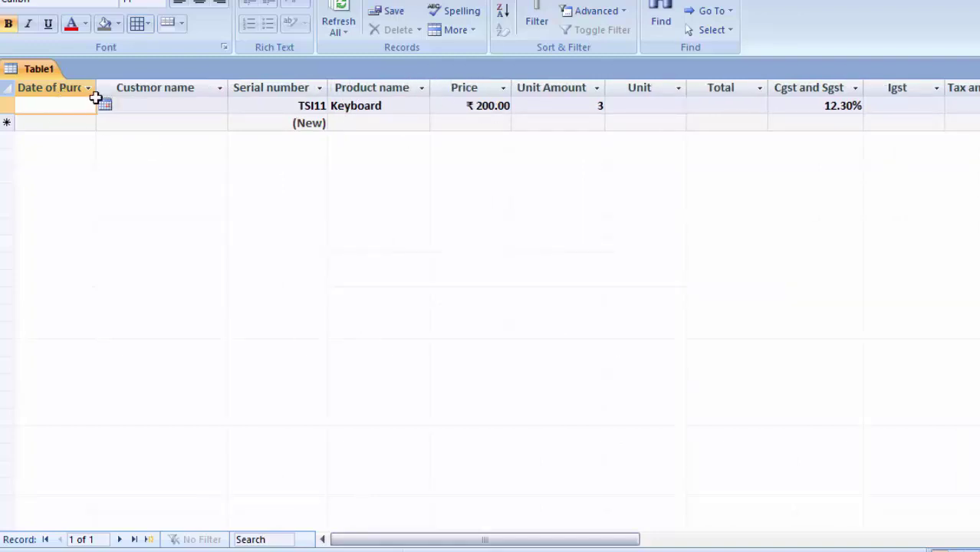
{"action": "left_click_drag", "start_coordinate": [96, 86], "coordinate": [117, 101]}
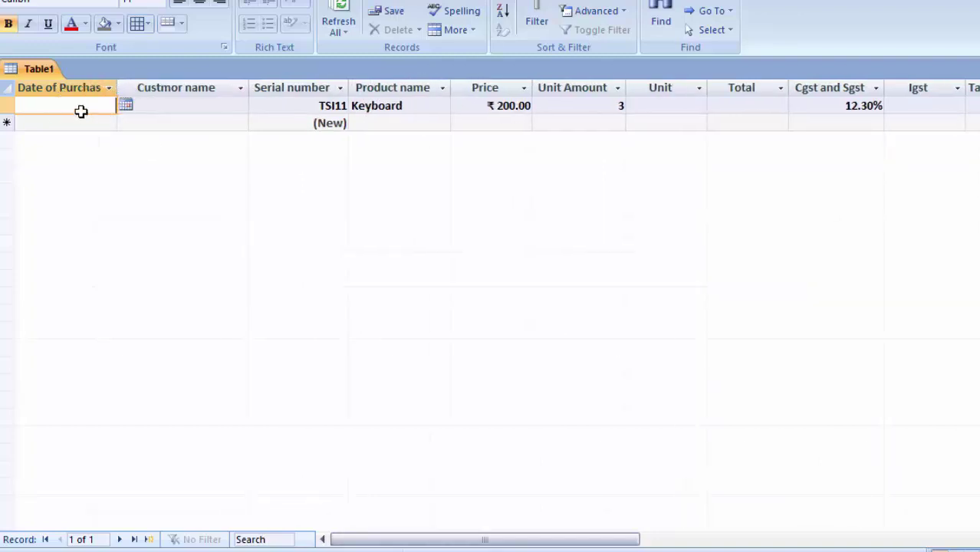
{"action": "left_click", "coordinate": [125, 105]}
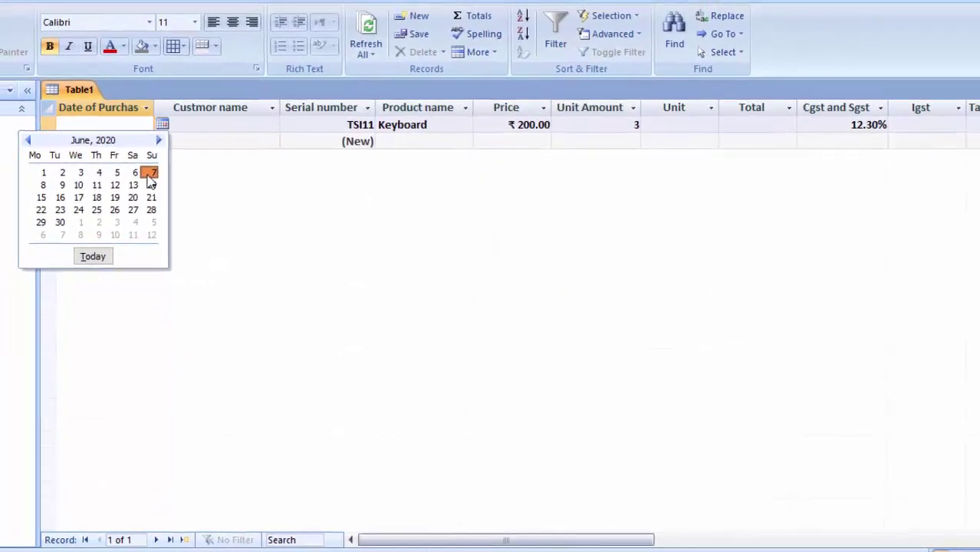
Step: Give the Keyboard record date 07-06-2020 and a customer name, and save the field renamed Customer name
{"action": "left_click", "coordinate": [151, 173]}
{"action": "left_click", "coordinate": [185, 127]}
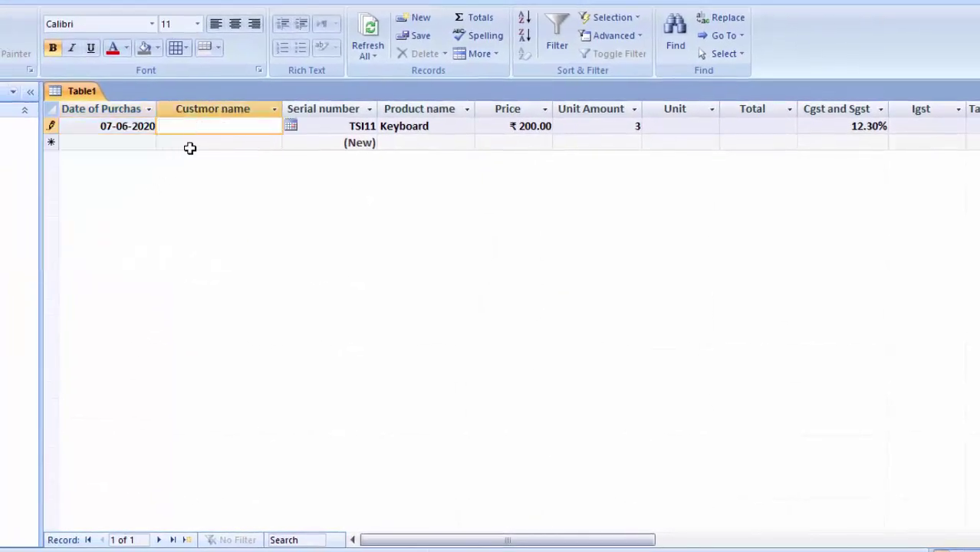
{"action": "type", "text": "Ram"}
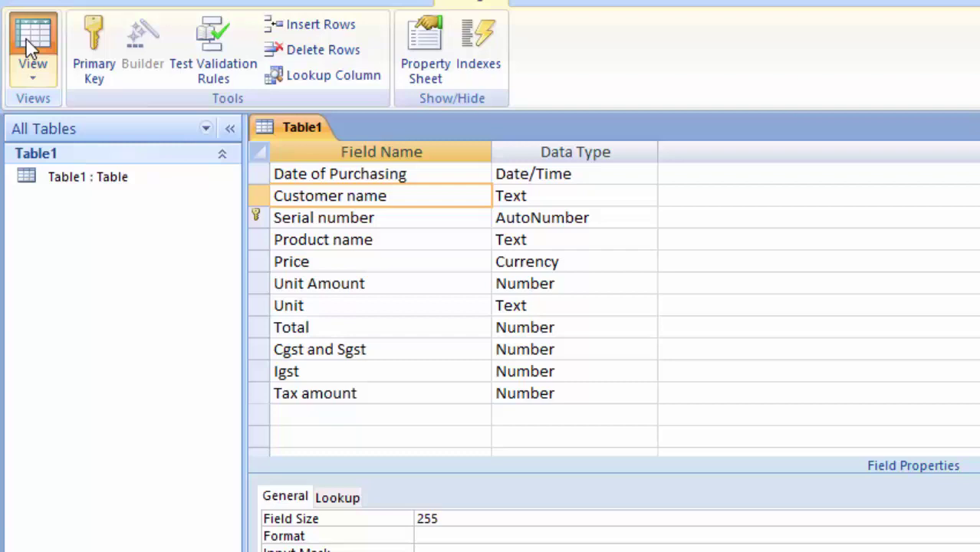
{"action": "left_click", "coordinate": [30, 42]}
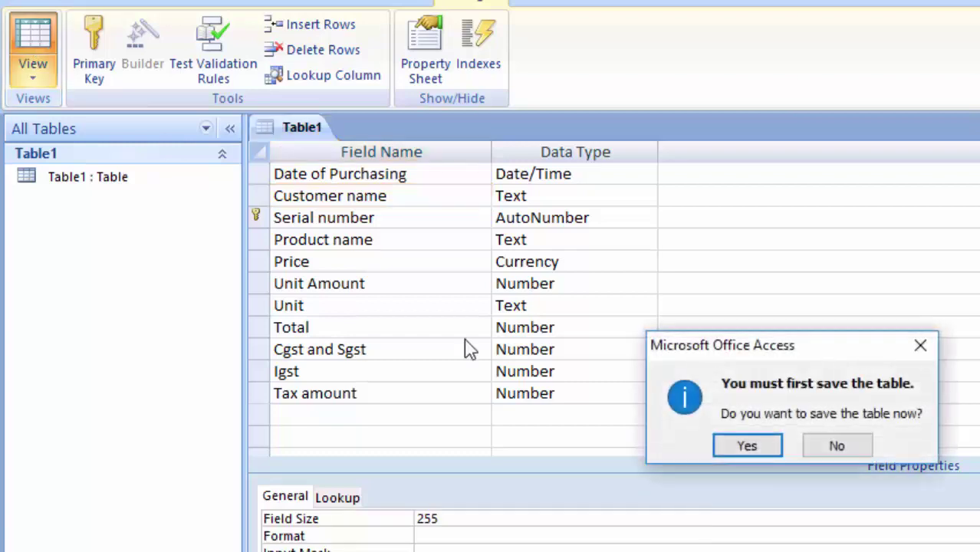
{"action": "left_click", "coordinate": [747, 445]}
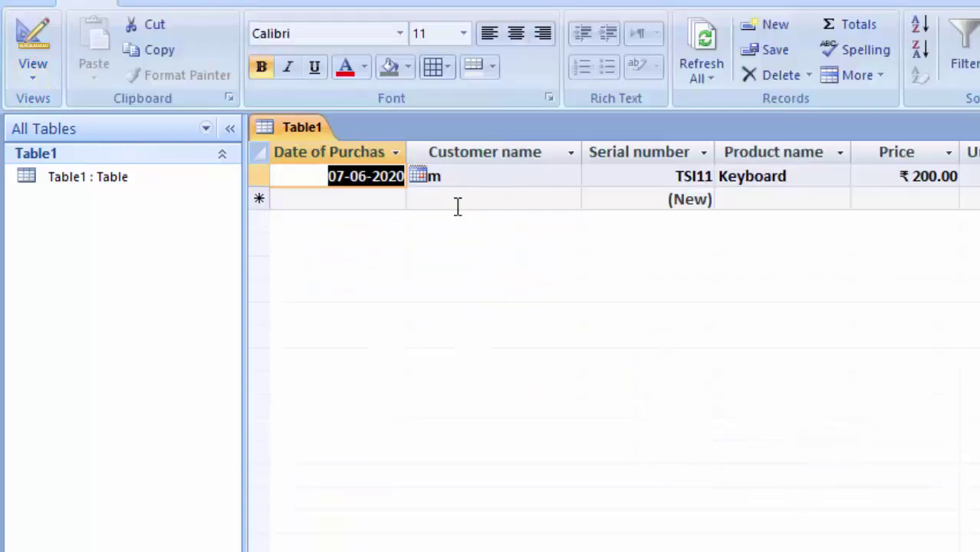
{"action": "left_click", "coordinate": [372, 199]}
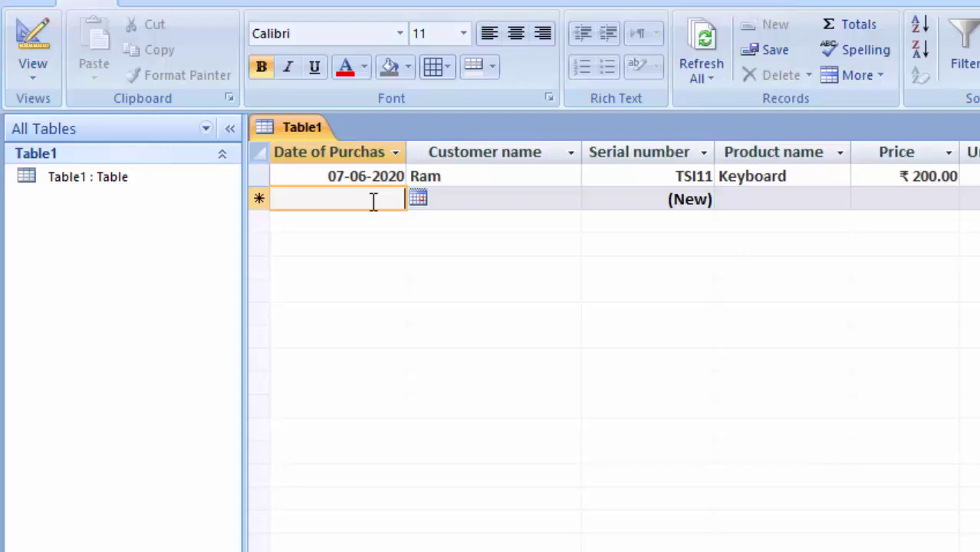
Step: Add a 10-06-2020 record for a customer's Headphone priced 700 with unit amount 7
{"action": "left_click", "coordinate": [419, 201]}
{"action": "left_click", "coordinate": [302, 283]}
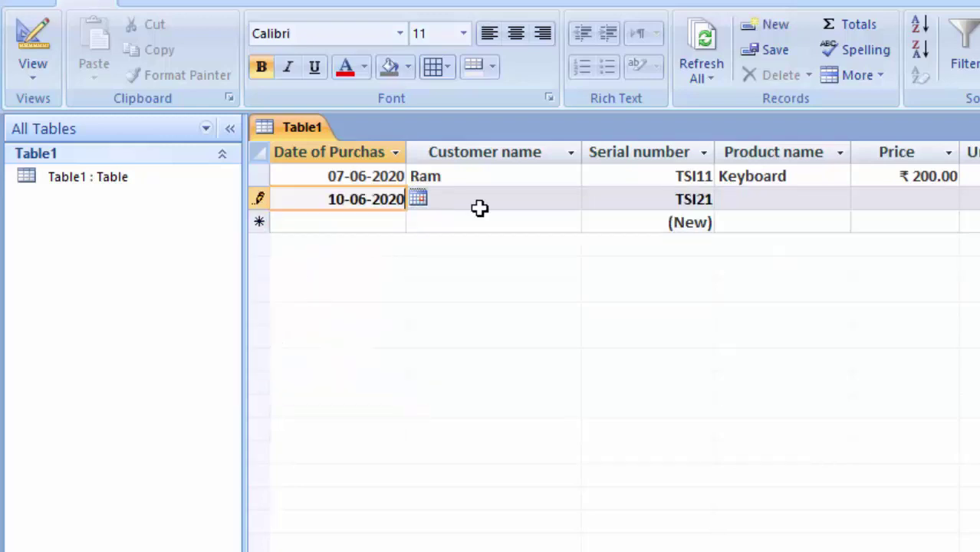
{"action": "left_click", "coordinate": [494, 201]}
{"action": "type", "text": "Ankit"}
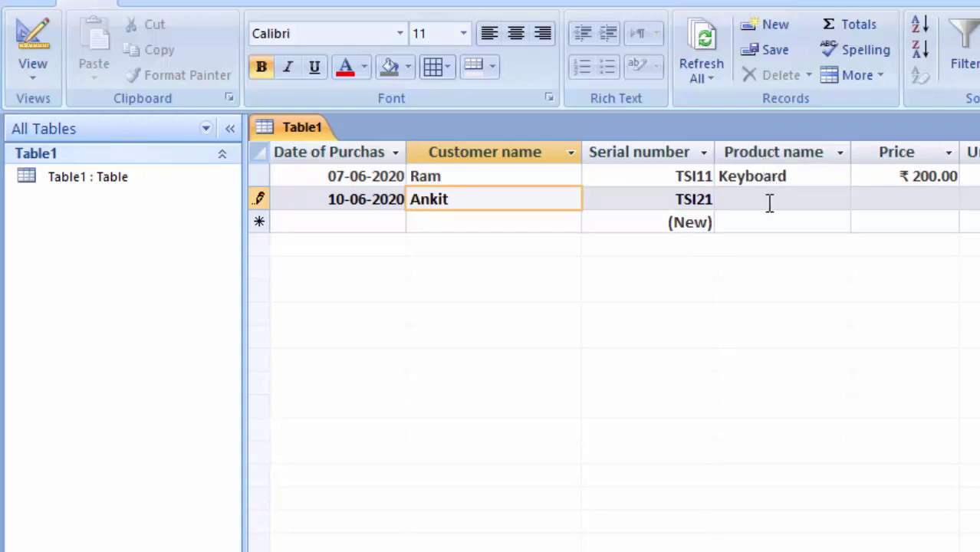
{"action": "left_click", "coordinate": [769, 201]}
{"action": "type", "text": "Headphone"}
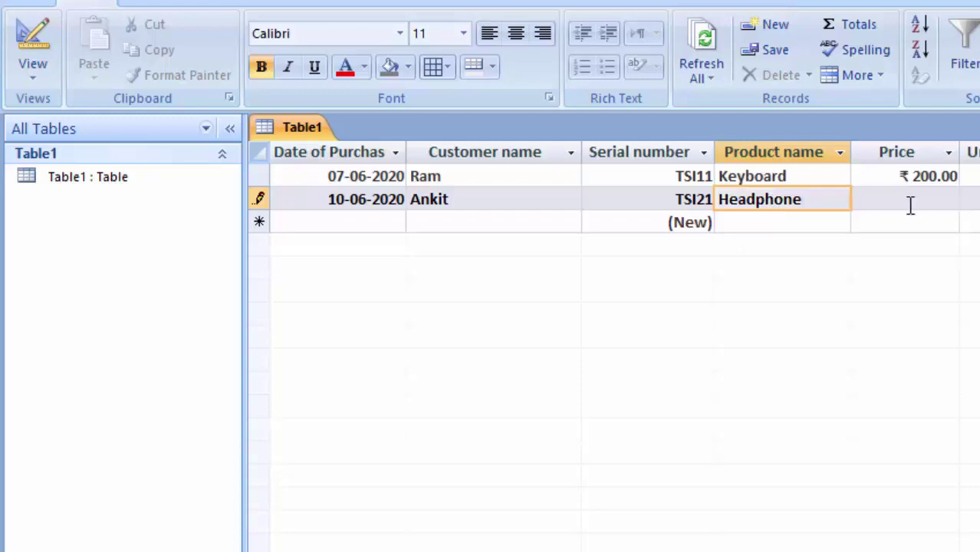
{"action": "left_click", "coordinate": [910, 203]}
{"action": "type", "text": "700"}
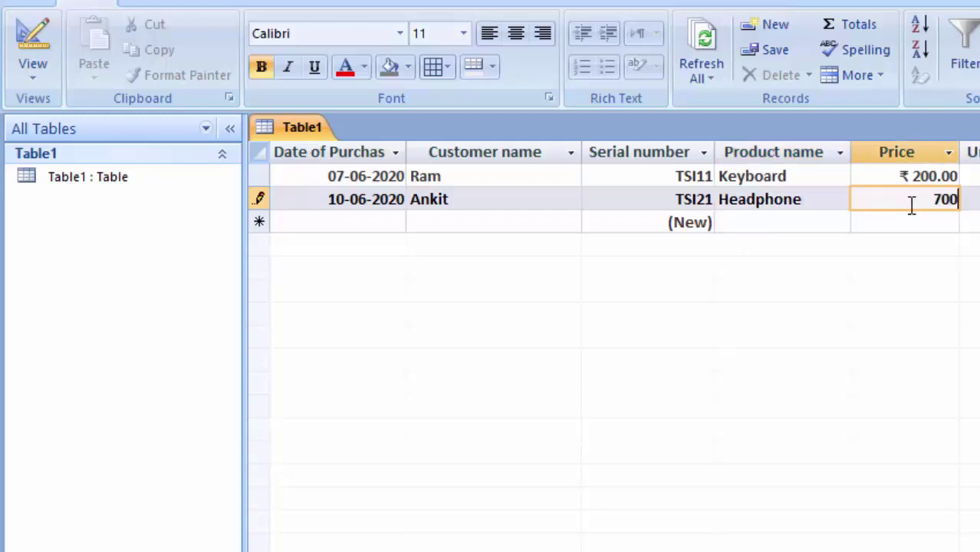
{"action": "key", "text": "Tab"}
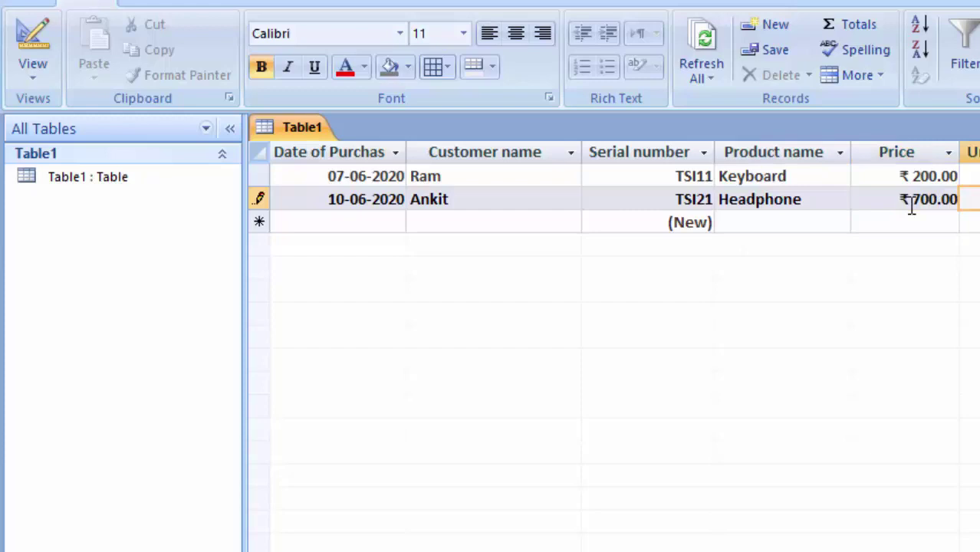
{"action": "key", "text": "Tab"}
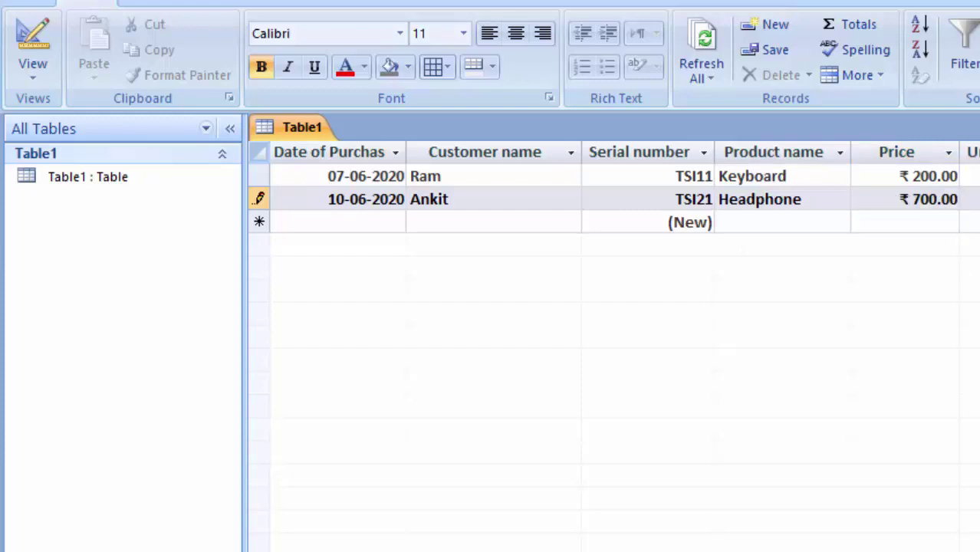
{"action": "key", "text": "Tab"}
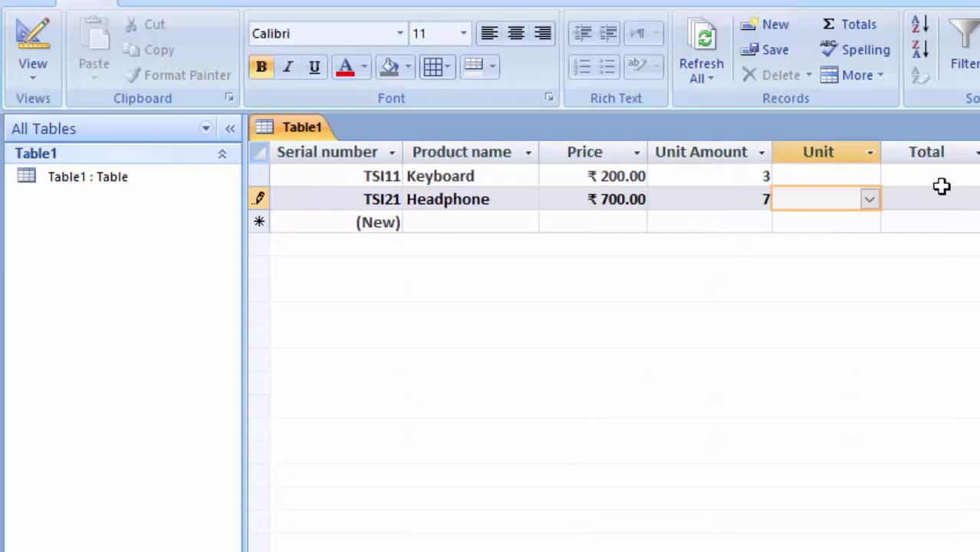
Step: Set the Unit of both the Keyboard and Headphone records to Itm(Item)
{"action": "left_click", "coordinate": [825, 173]}
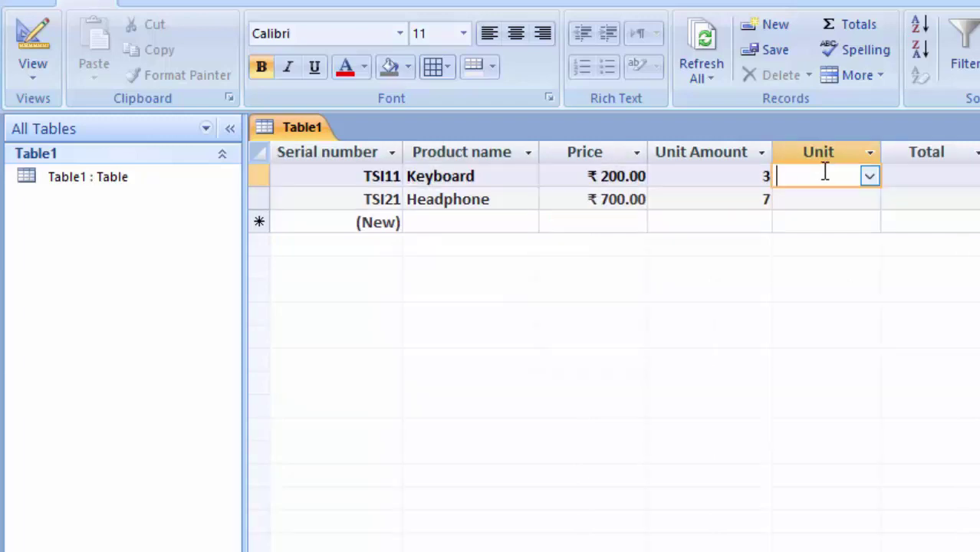
{"action": "left_click", "coordinate": [868, 177]}
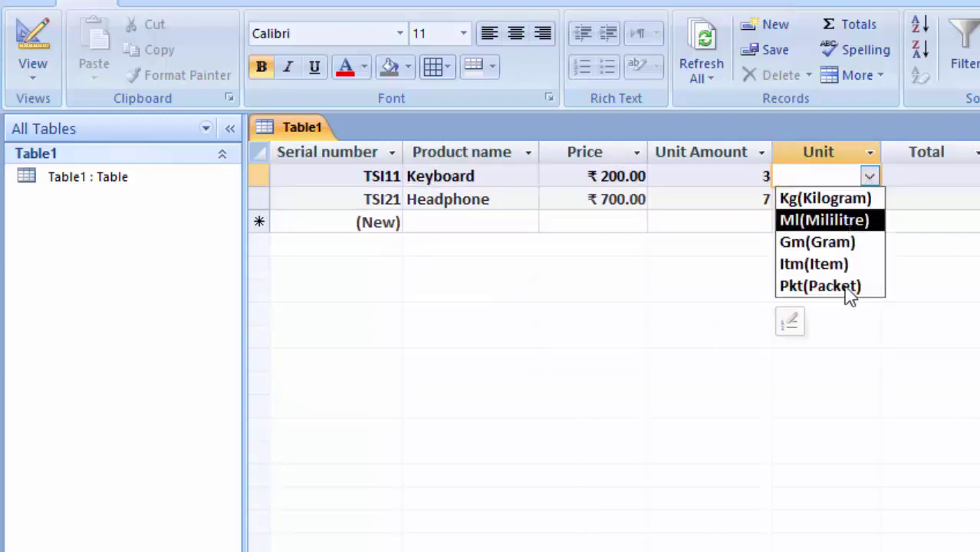
{"action": "left_click", "coordinate": [827, 264]}
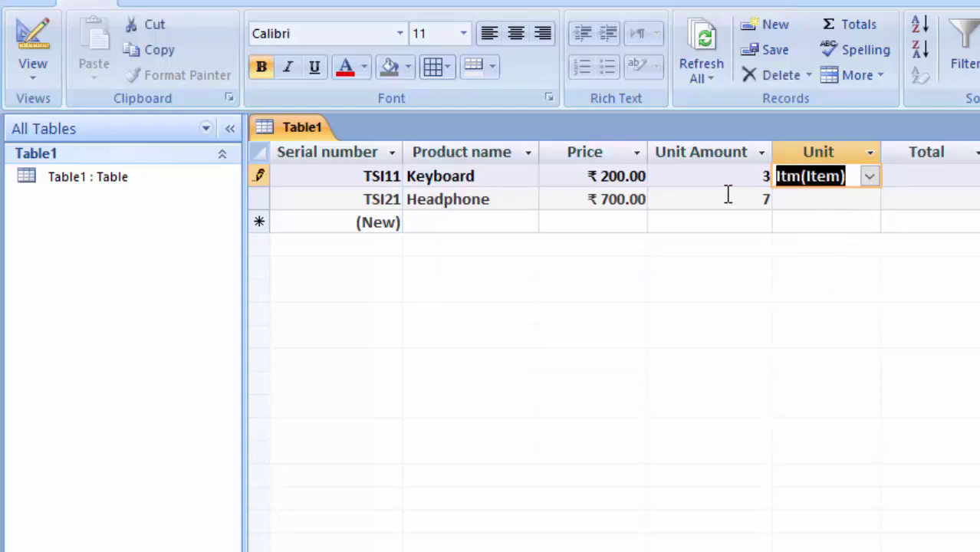
{"action": "left_click", "coordinate": [819, 199]}
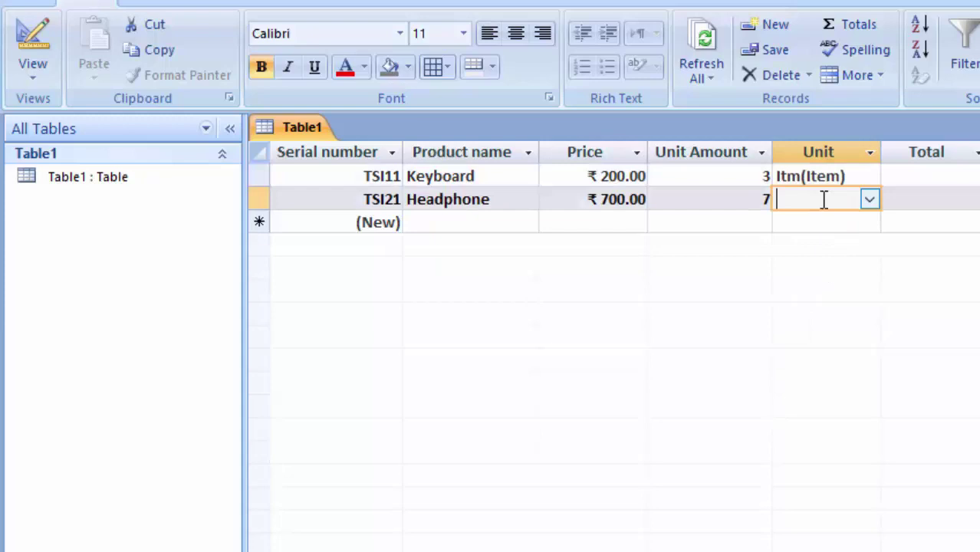
{"action": "left_click", "coordinate": [869, 199]}
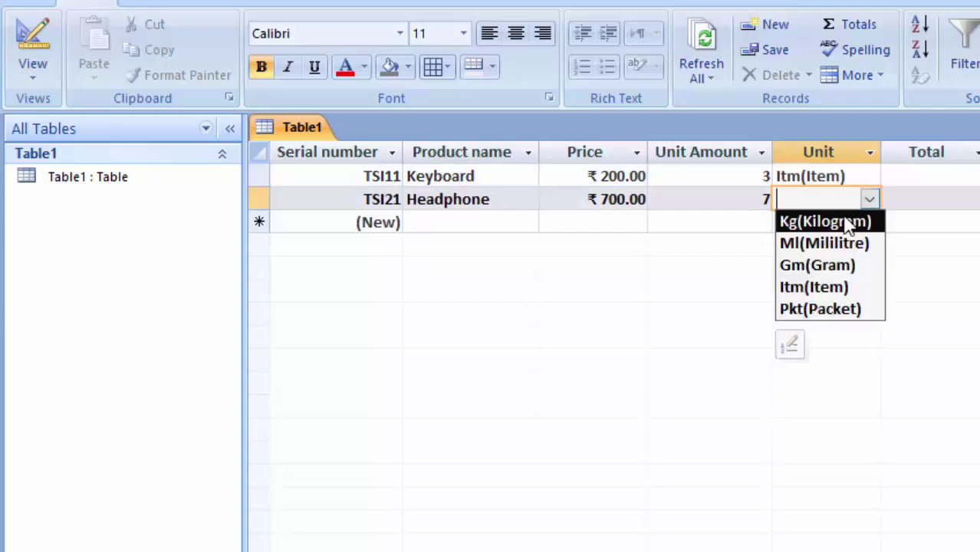
{"action": "left_click", "coordinate": [842, 290]}
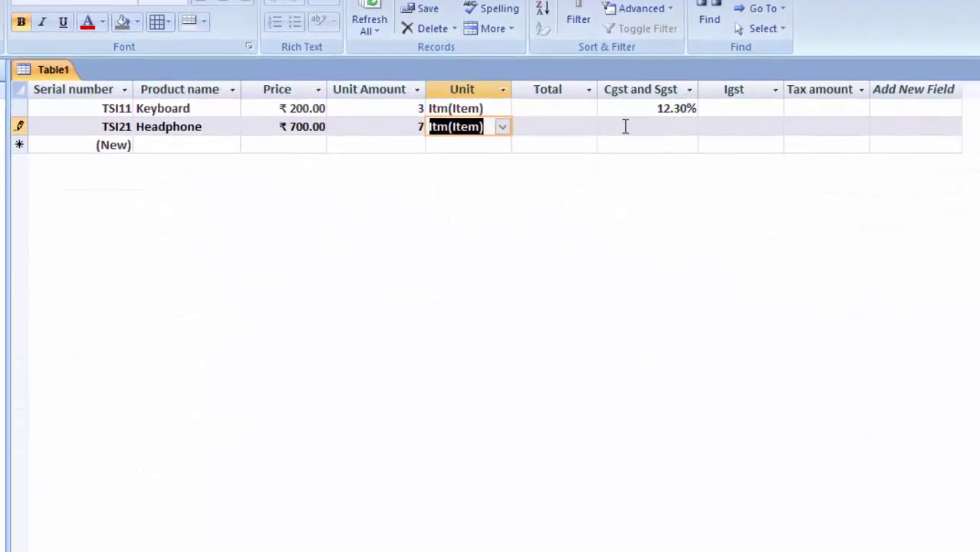
Step: Enter an Igst rate of 17% for the Headphone record
{"action": "left_click", "coordinate": [638, 127]}
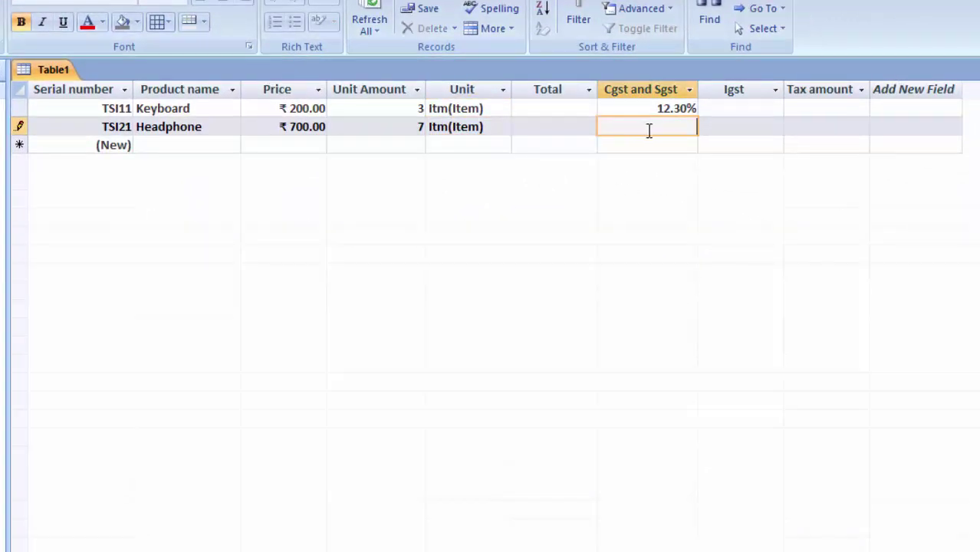
{"action": "left_click", "coordinate": [738, 127]}
{"action": "type", "text": "17"}
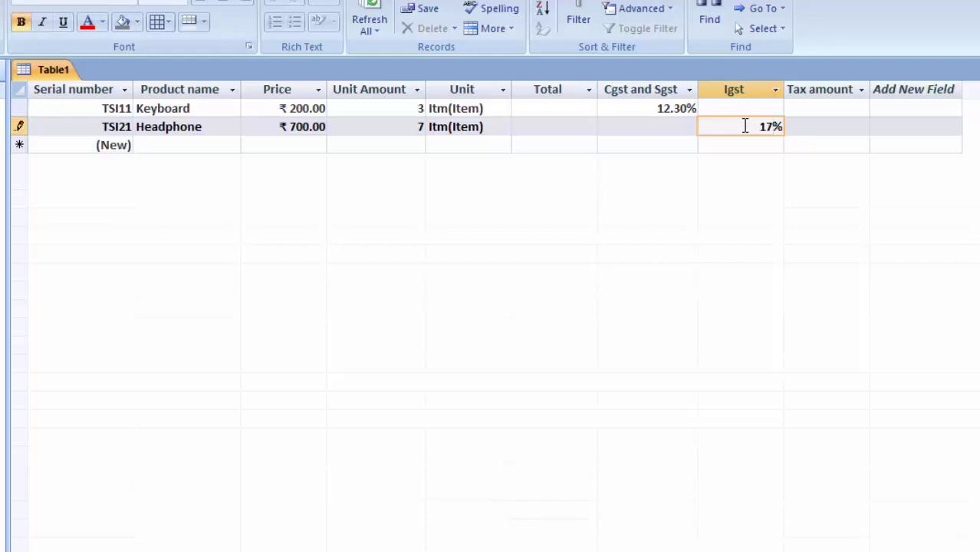
{"action": "left_click", "coordinate": [695, 126]}
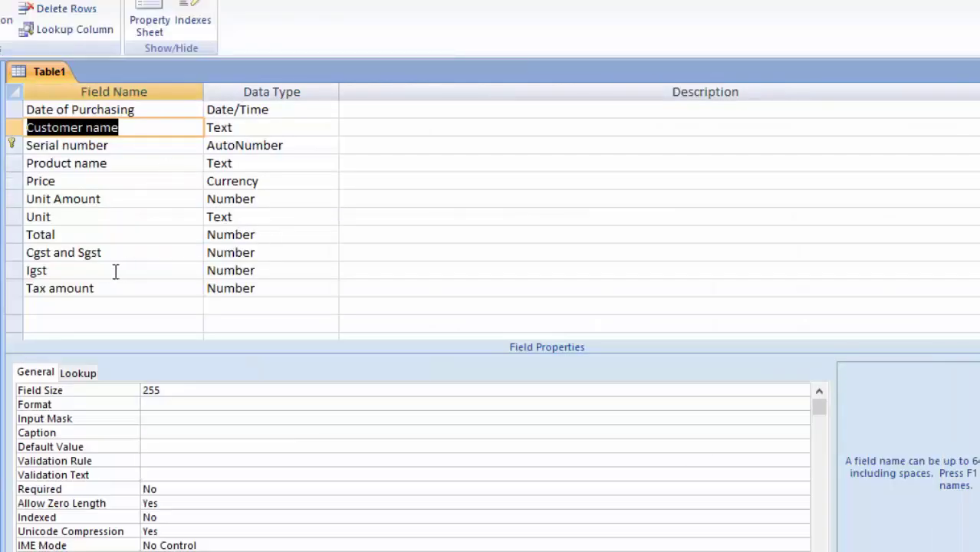
Step: Rename Tax amount to 'Tax amount Cgst and sgst' and add a new field named Tax Amount
{"action": "left_click", "coordinate": [100, 289]}
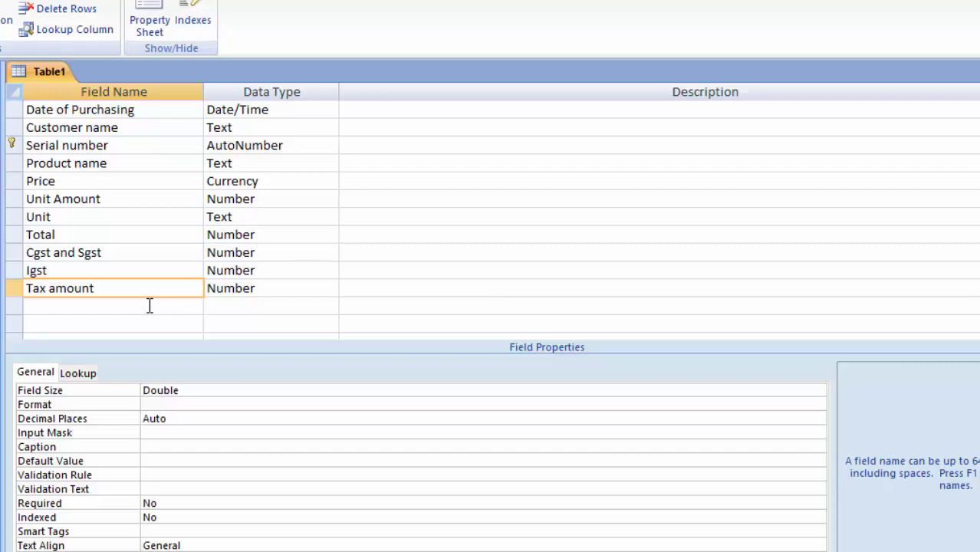
{"action": "type", "text": " Cst "}
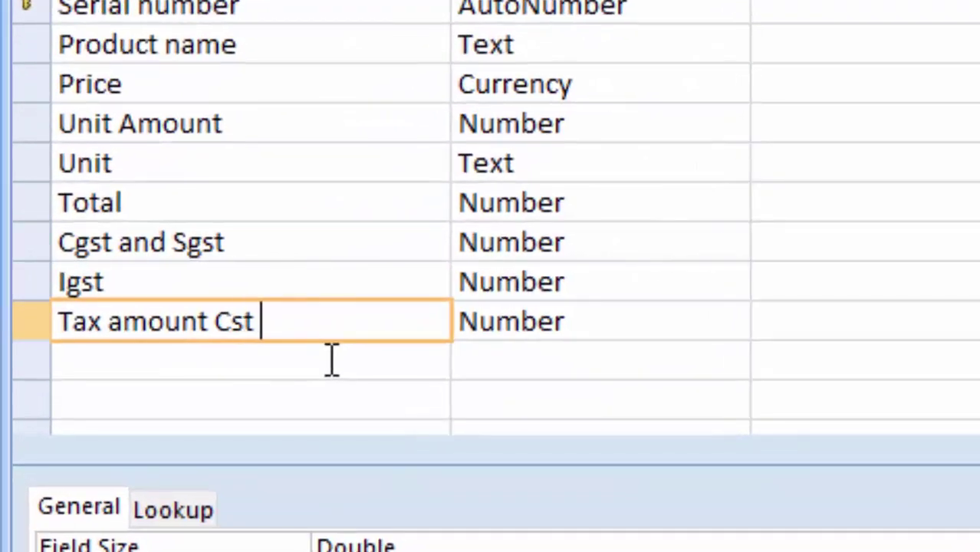
{"action": "type", "text": "and "}
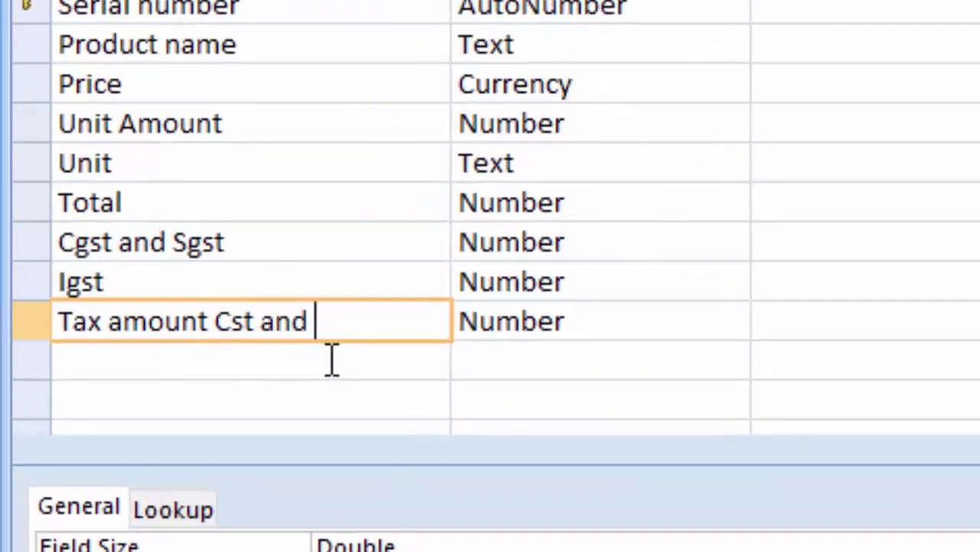
{"action": "type", "text": "sgst"}
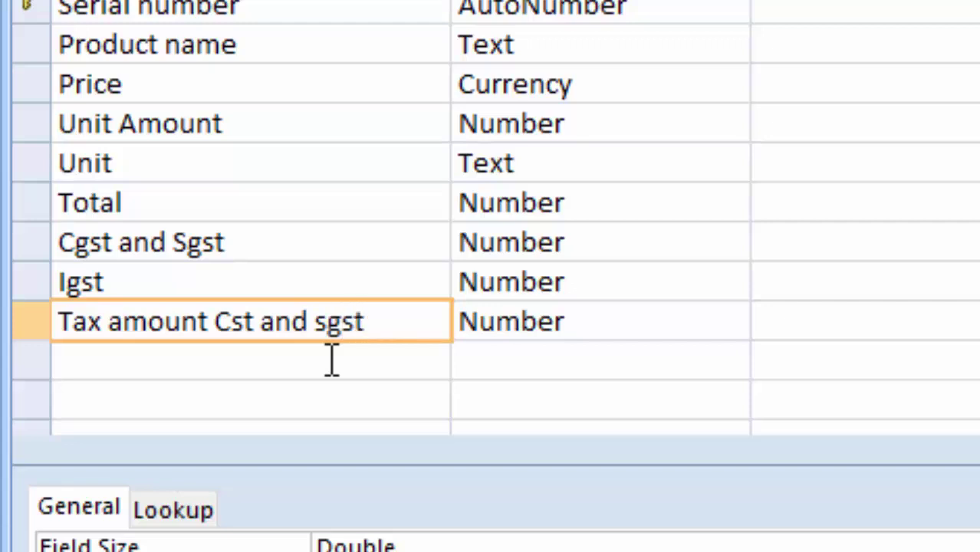
{"action": "left_click", "coordinate": [249, 365]}
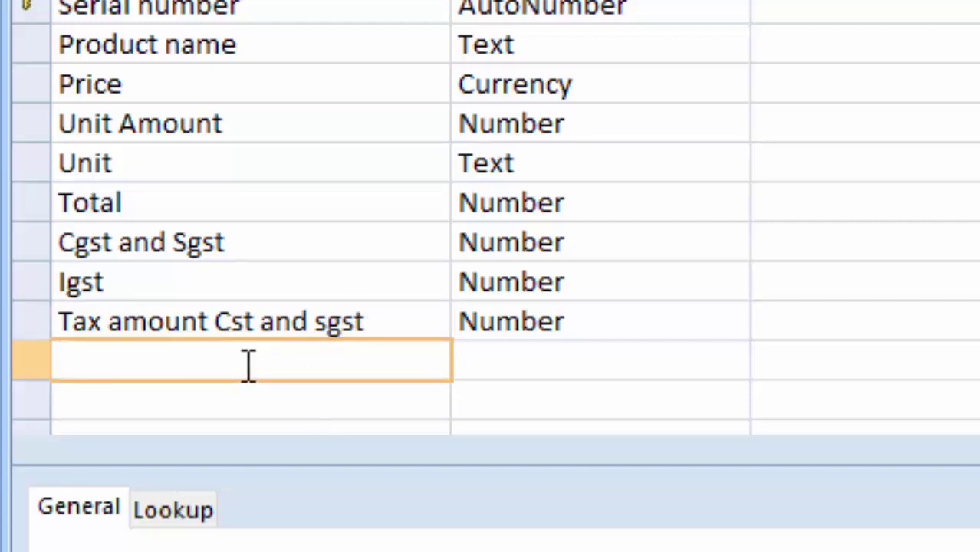
{"action": "type", "text": "Ta"}
{"action": "type", "text": "x A"}
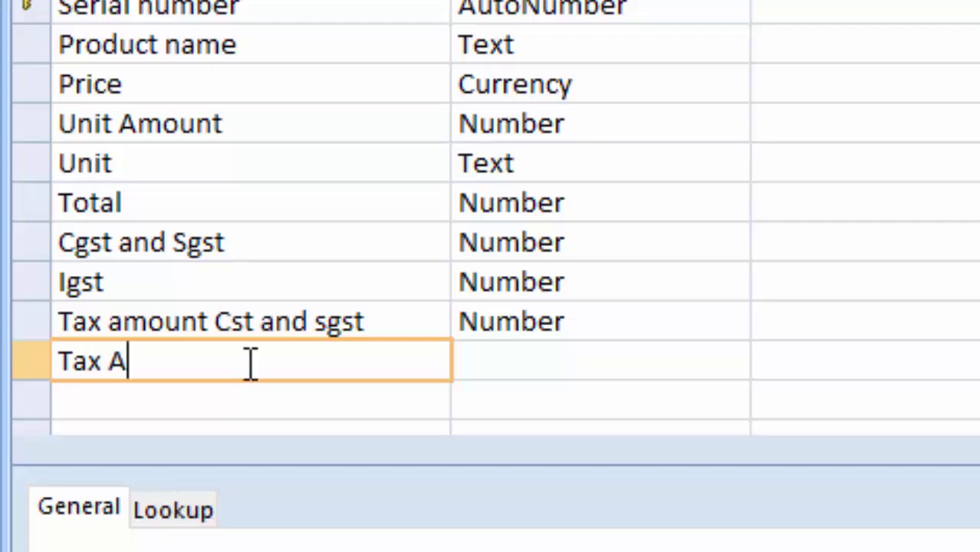
{"action": "type", "text": "mount"}
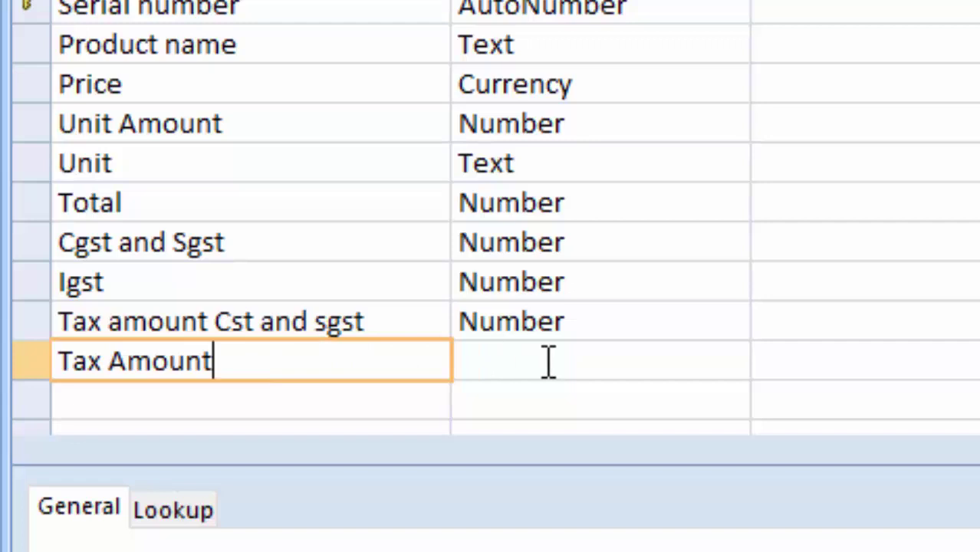
{"action": "left_click", "coordinate": [479, 364]}
{"action": "left_click", "coordinate": [229, 323]}
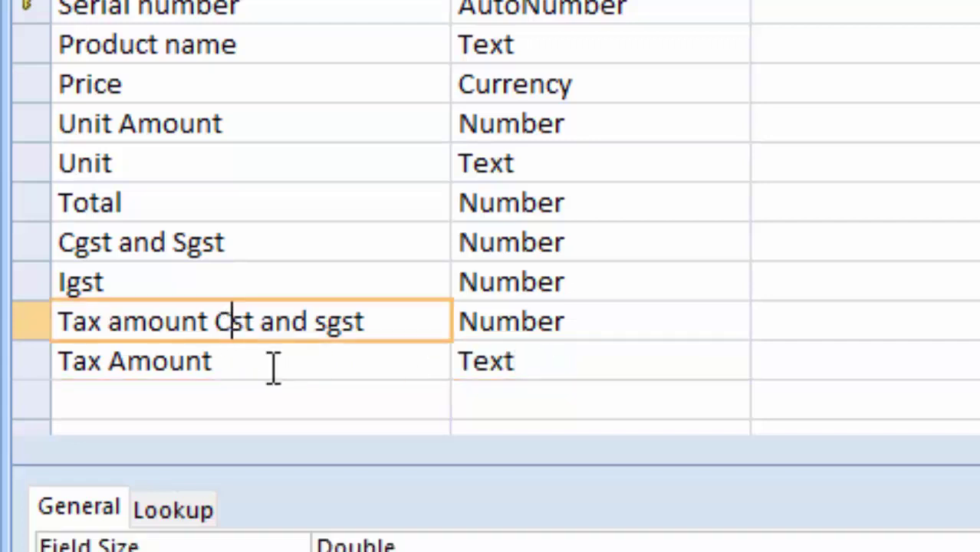
{"action": "type", "text": "g"}
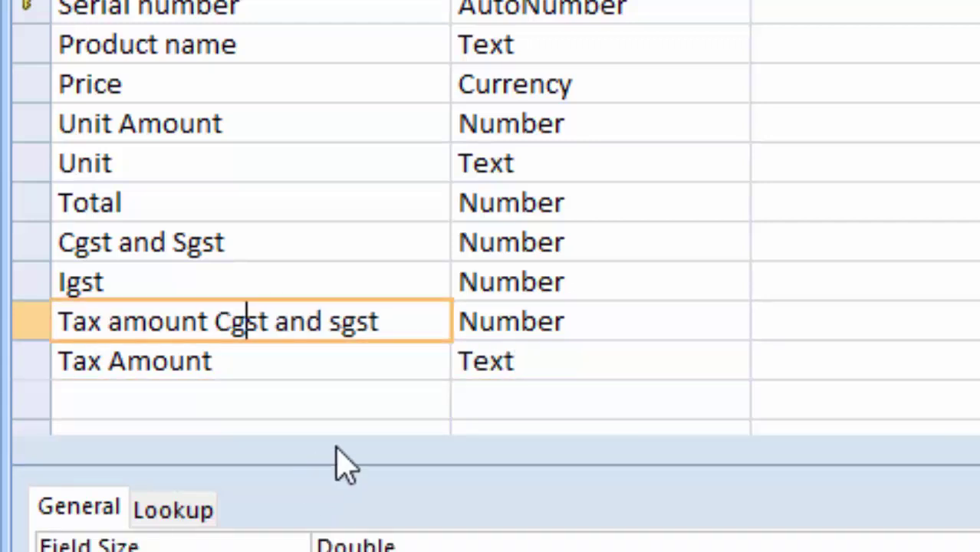
Step: Make Tax Amount a Number field with Field Size Double and save the table
{"action": "left_click", "coordinate": [613, 366]}
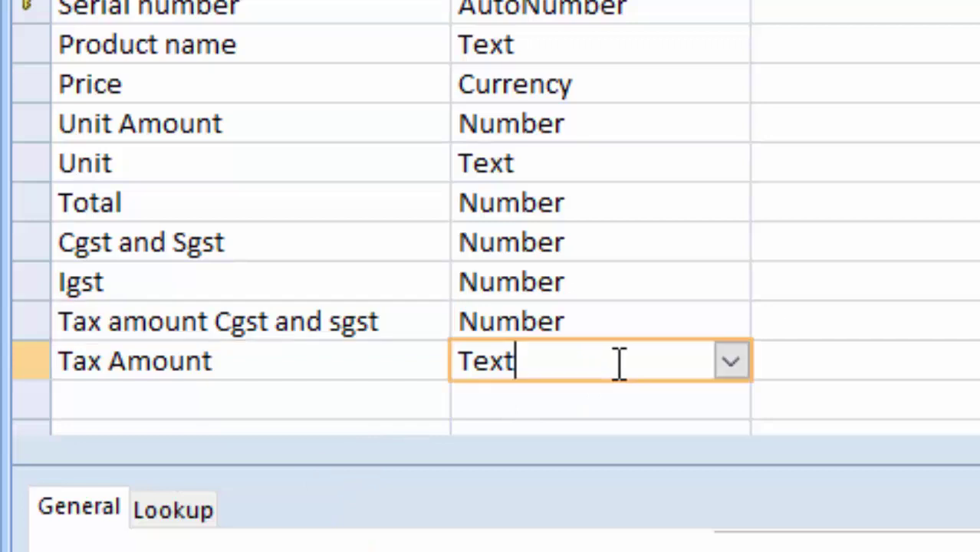
{"action": "left_click", "coordinate": [734, 365]}
{"action": "left_click", "coordinate": [634, 481]}
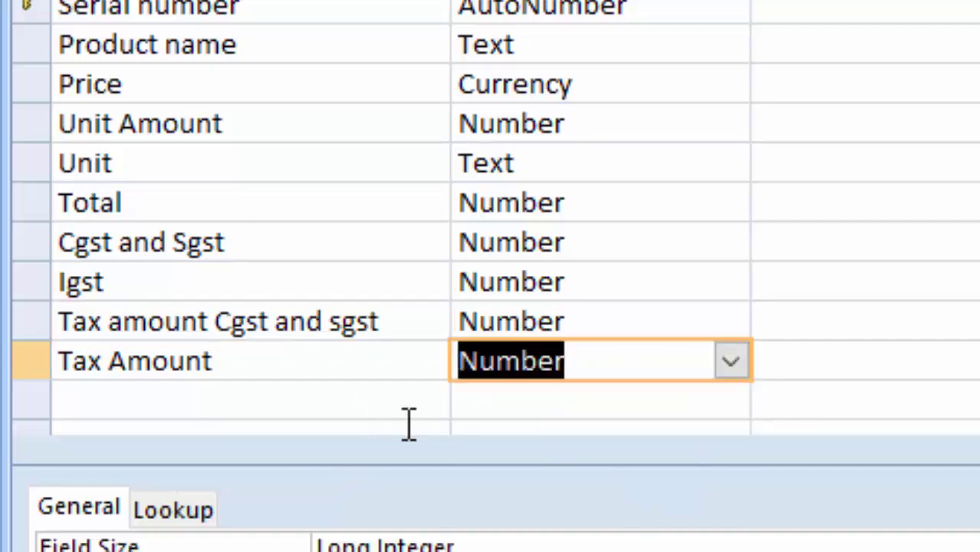
{"action": "left_click", "coordinate": [603, 320]}
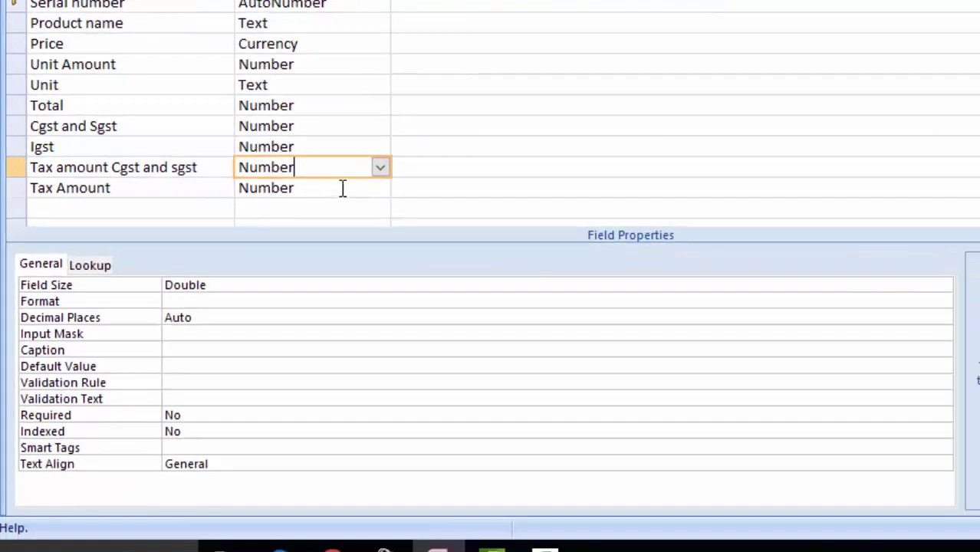
{"action": "left_click", "coordinate": [343, 188]}
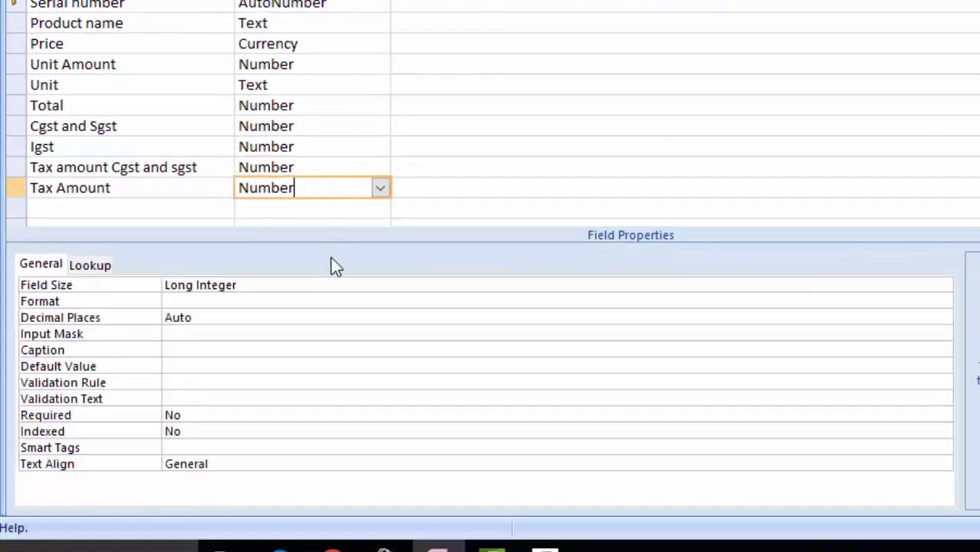
{"action": "left_click", "coordinate": [339, 277]}
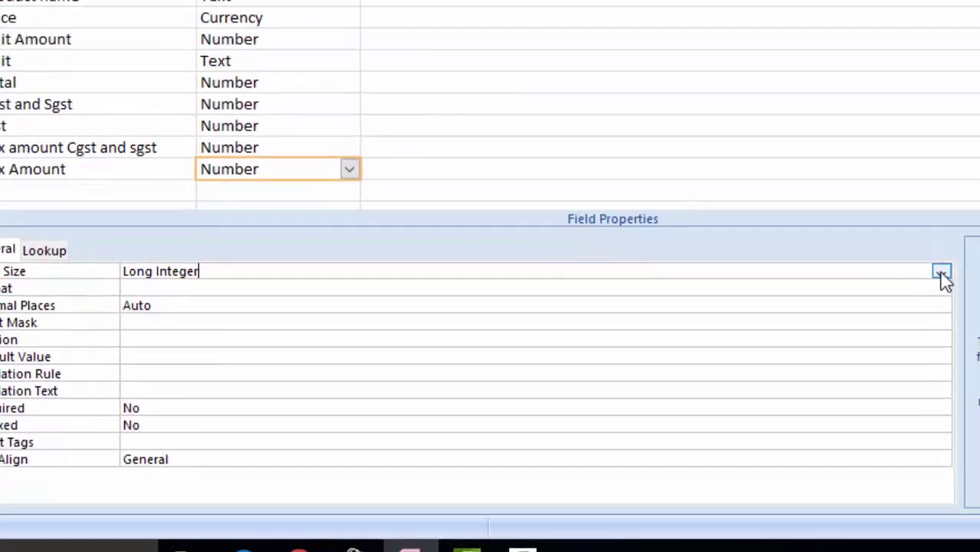
{"action": "left_click", "coordinate": [943, 286]}
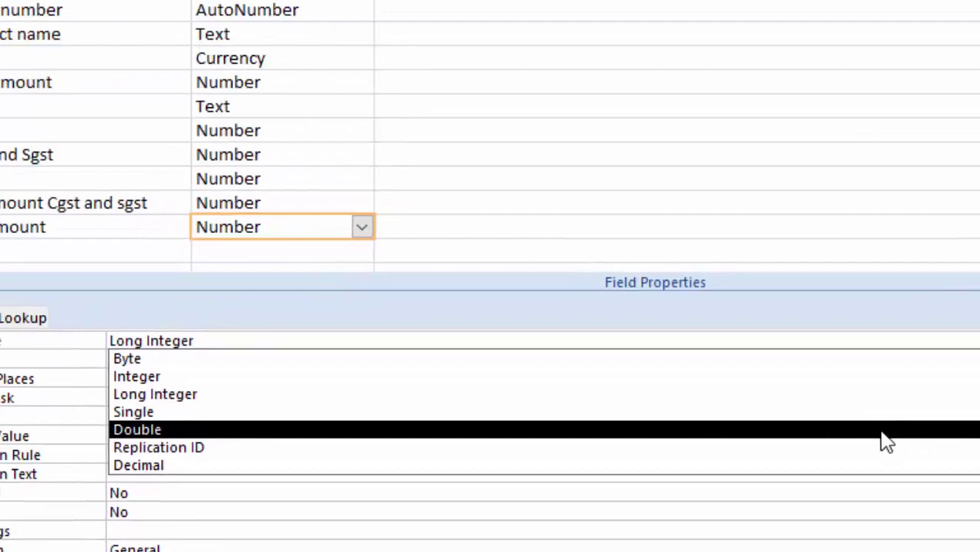
{"action": "left_click", "coordinate": [887, 443]}
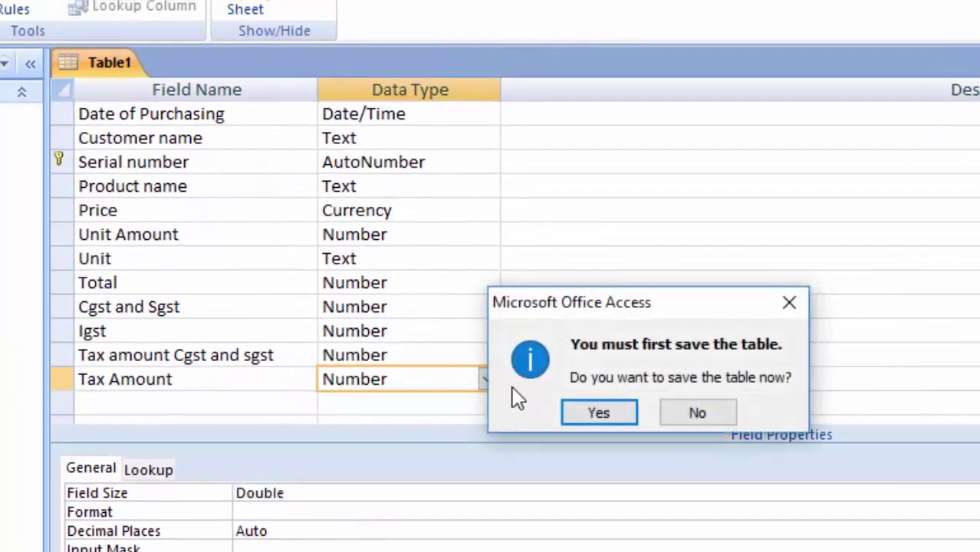
{"action": "left_click", "coordinate": [586, 412]}
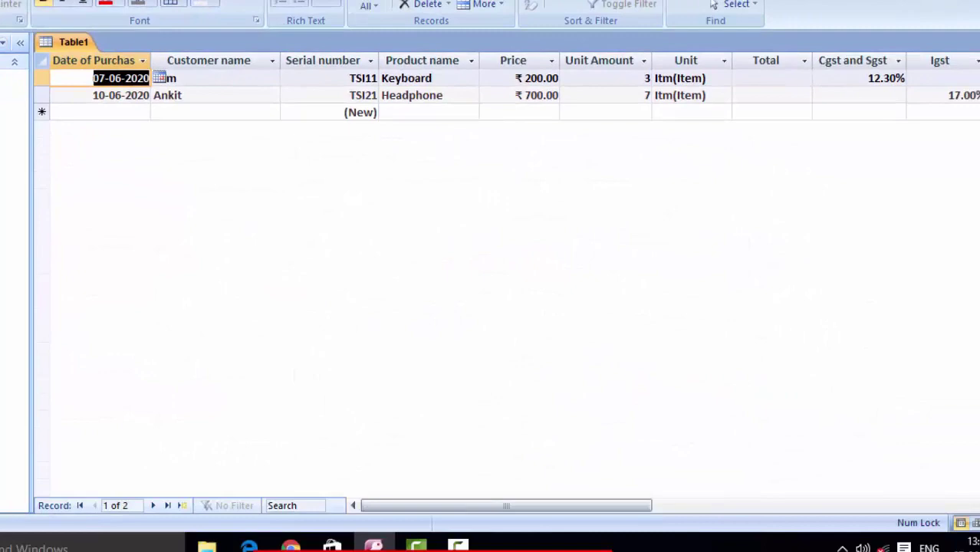
{"action": "left_click", "coordinate": [92, 0]}
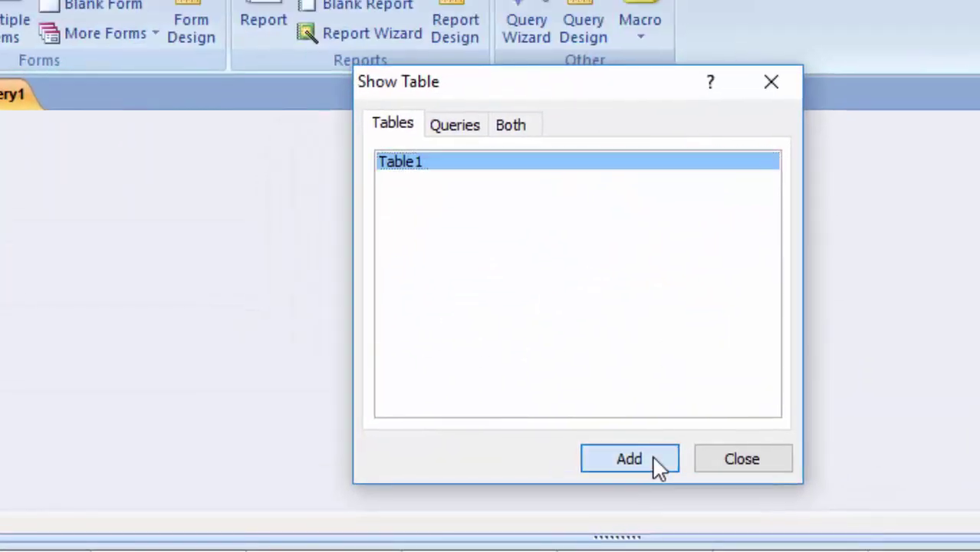
Step: Add Table1 to the query with Date of Purchasing, Customer name, Serial number and Product name columns
{"action": "left_click", "coordinate": [634, 415]}
{"action": "left_click", "coordinate": [747, 416]}
{"action": "left_click_drag", "start_coordinate": [324, 258], "coordinate": [427, 370]}
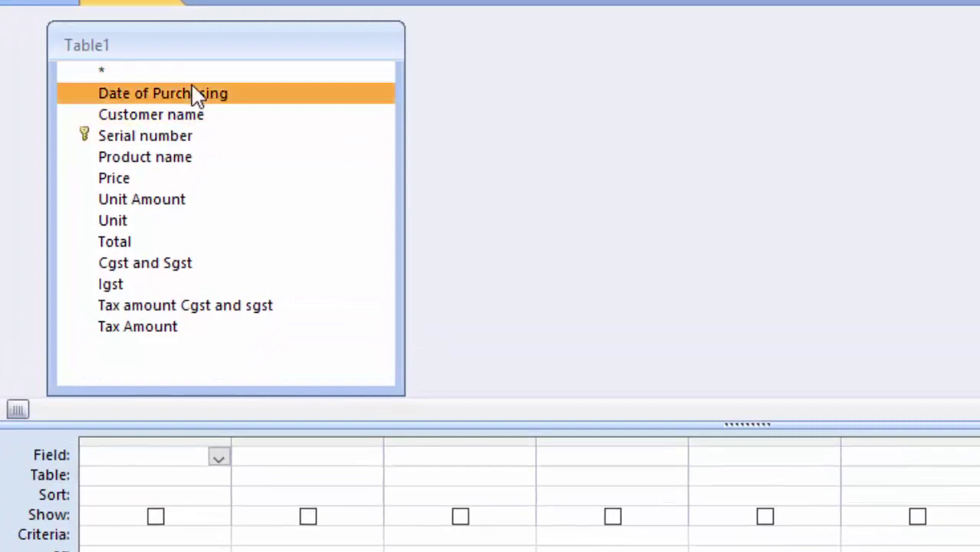
{"action": "double_click", "coordinate": [193, 94]}
{"action": "left_click", "coordinate": [194, 119]}
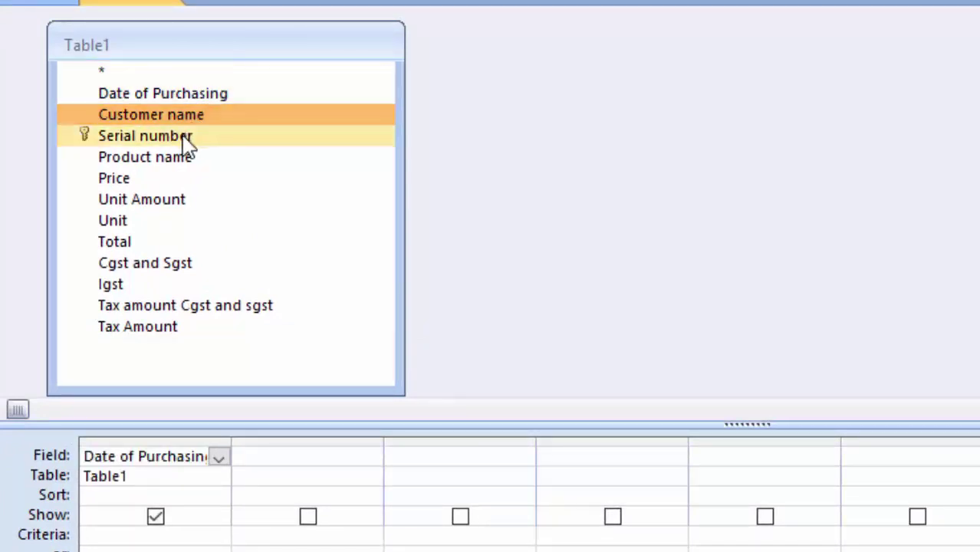
{"action": "double_click", "coordinate": [192, 136]}
{"action": "double_click", "coordinate": [182, 159]}
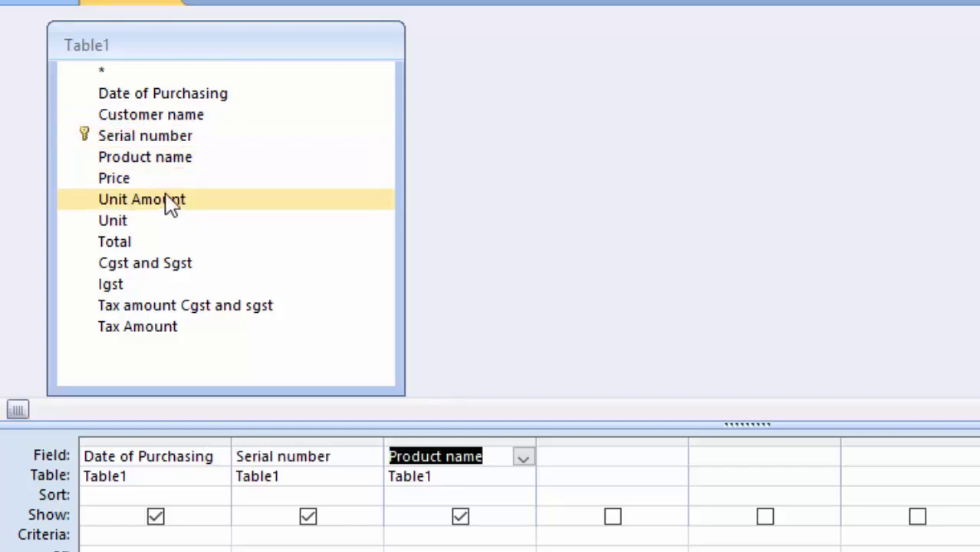
{"action": "left_click", "coordinate": [349, 459]}
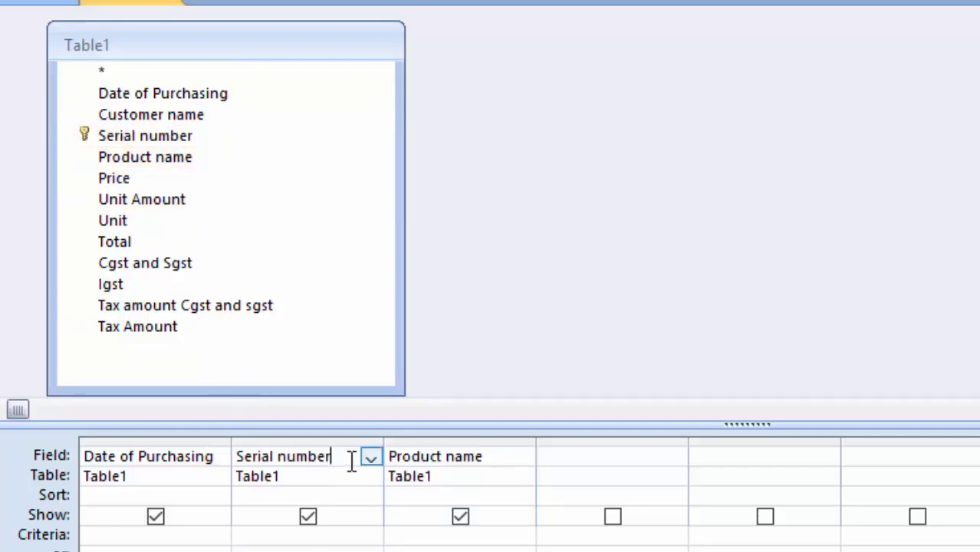
{"action": "left_click", "coordinate": [372, 458]}
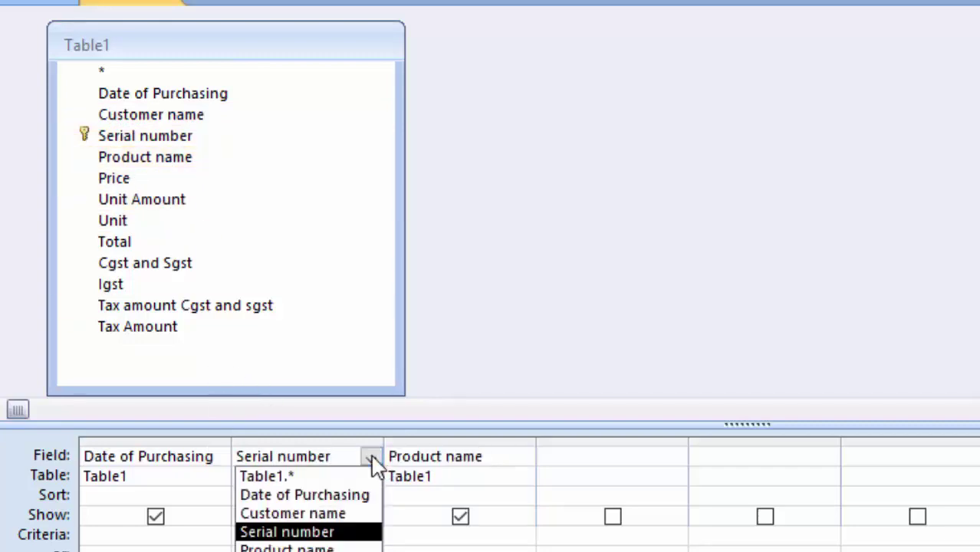
{"action": "left_click", "coordinate": [337, 514]}
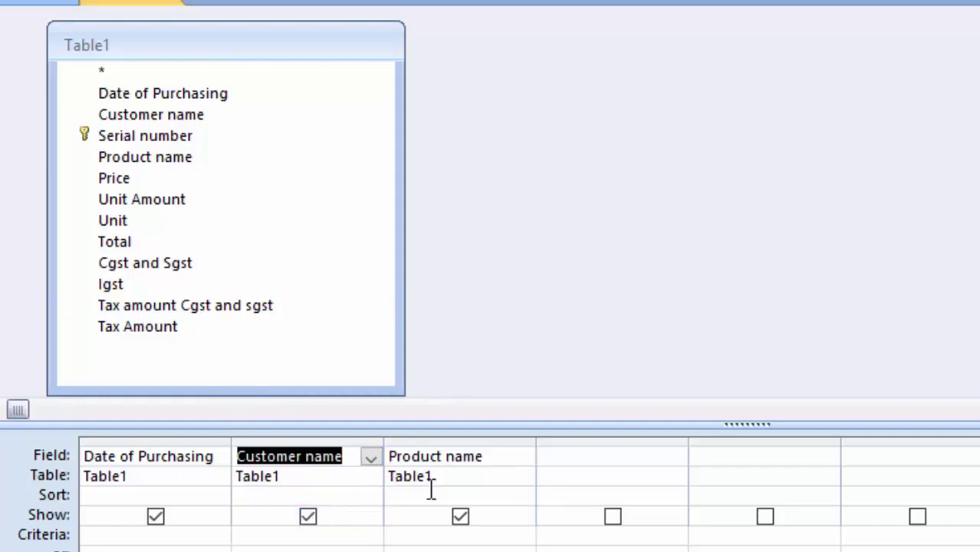
{"action": "left_click", "coordinate": [505, 458]}
{"action": "left_click", "coordinate": [523, 460]}
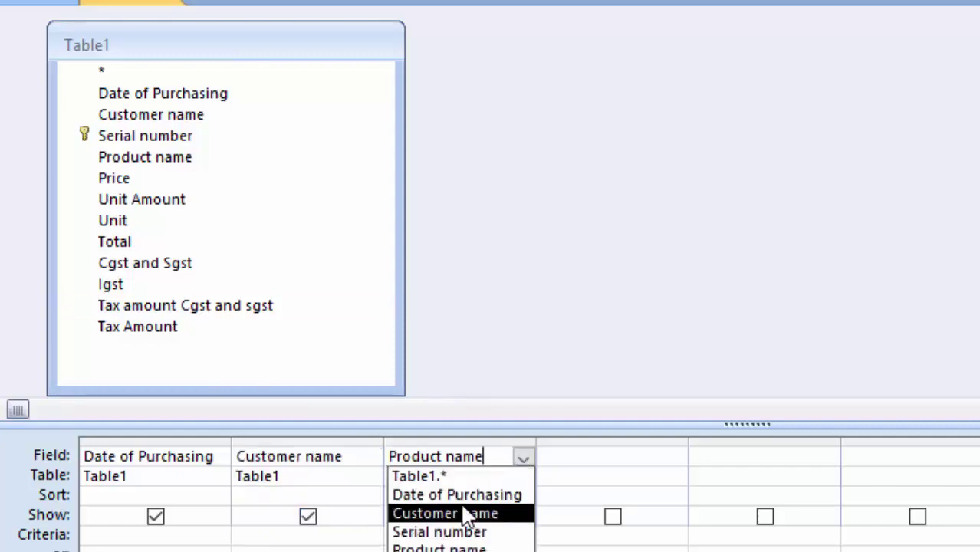
{"action": "left_click", "coordinate": [460, 531]}
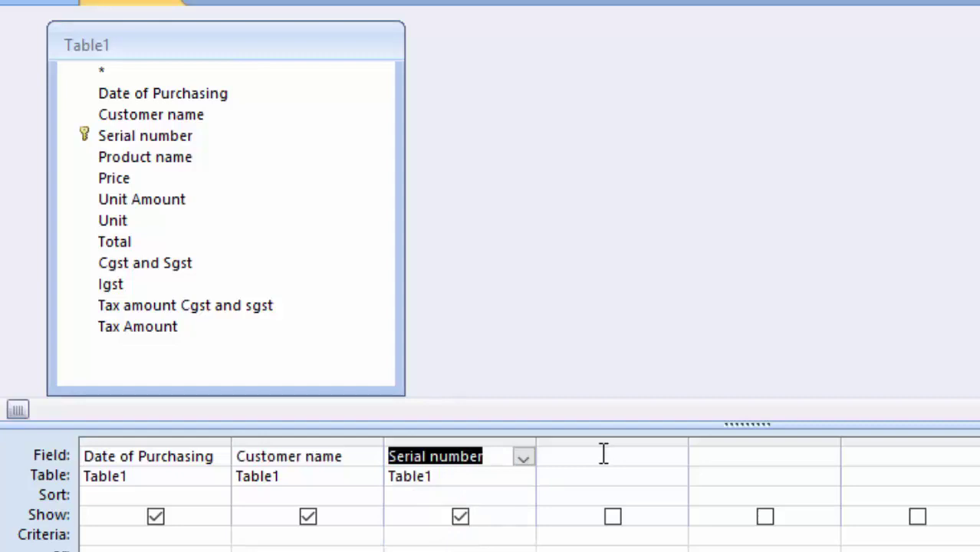
{"action": "double_click", "coordinate": [170, 161]}
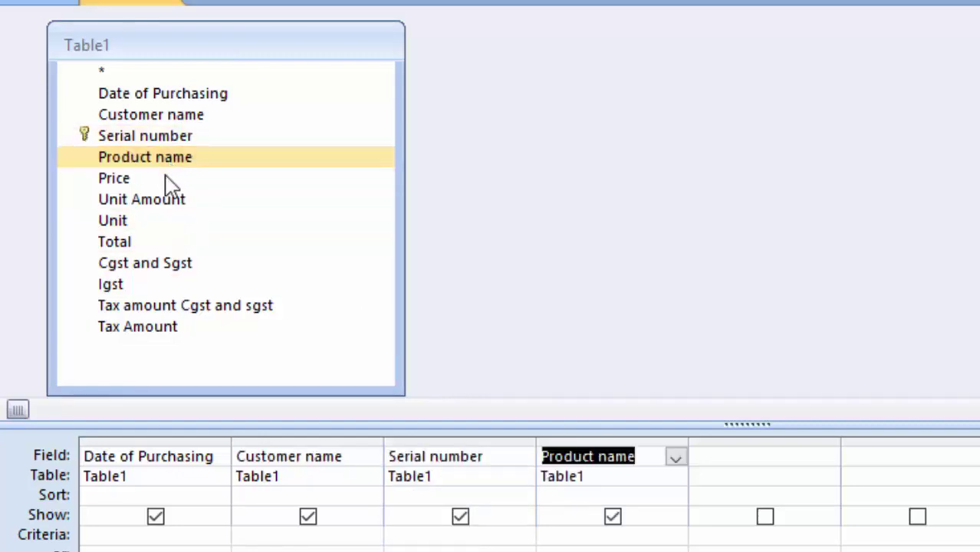
Step: Add Price, Unit Amount, Unit, Total, Cgst and Sgst, Igst and both tax amount fields
{"action": "double_click", "coordinate": [161, 181]}
{"action": "double_click", "coordinate": [167, 202]}
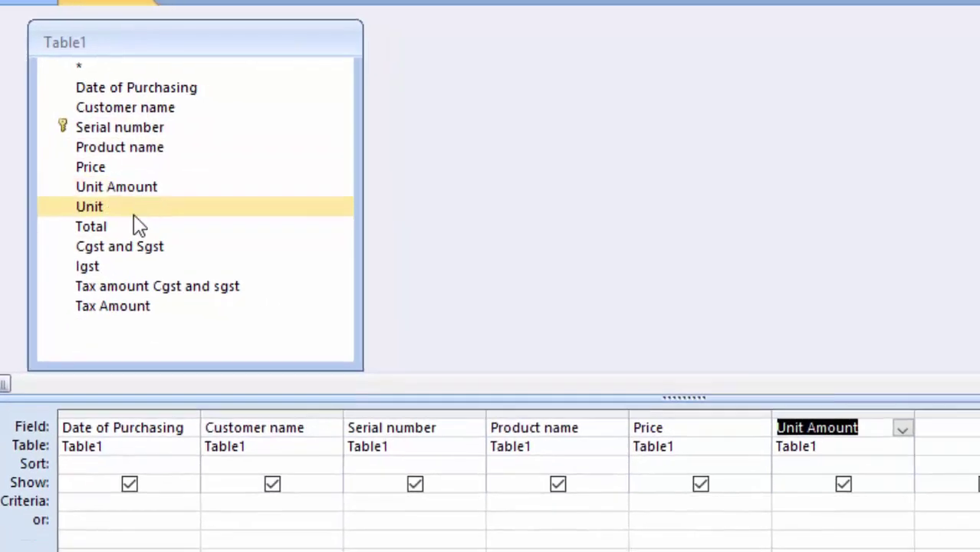
{"action": "double_click", "coordinate": [113, 195]}
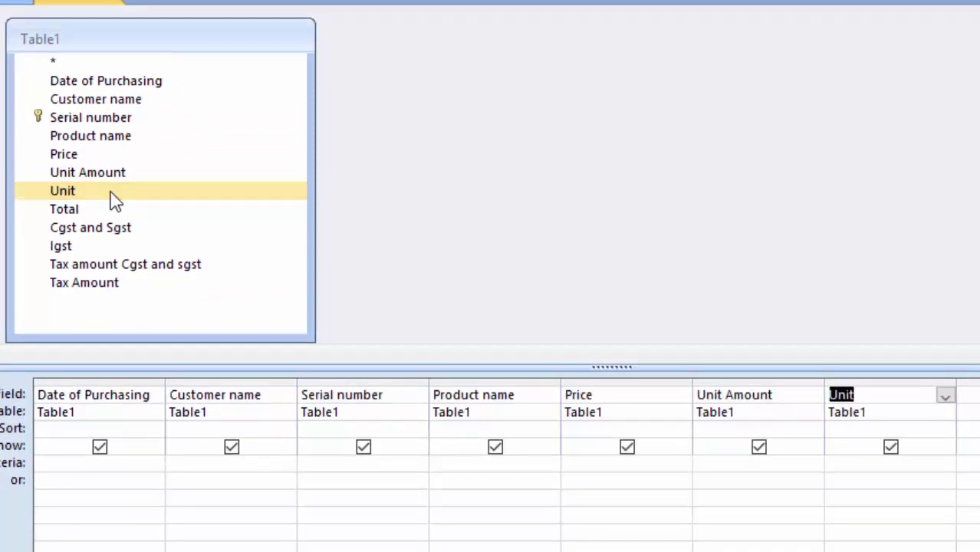
{"action": "double_click", "coordinate": [99, 210]}
{"action": "left_click", "coordinate": [105, 230]}
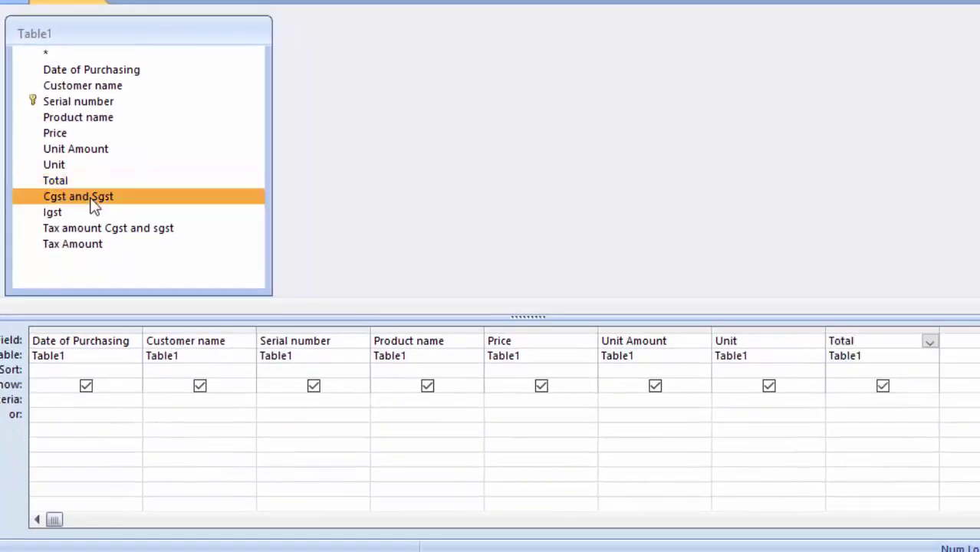
{"action": "double_click", "coordinate": [92, 201]}
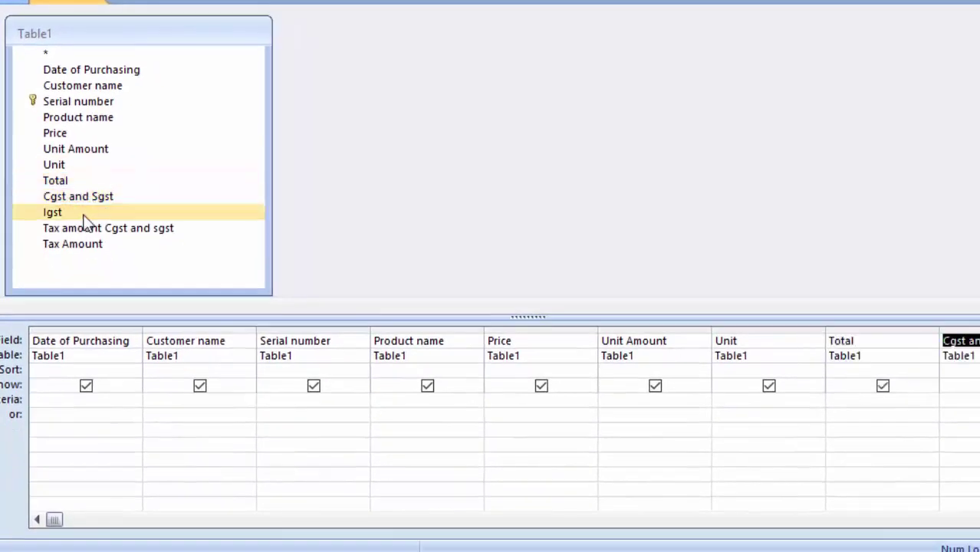
{"action": "double_click", "coordinate": [83, 215]}
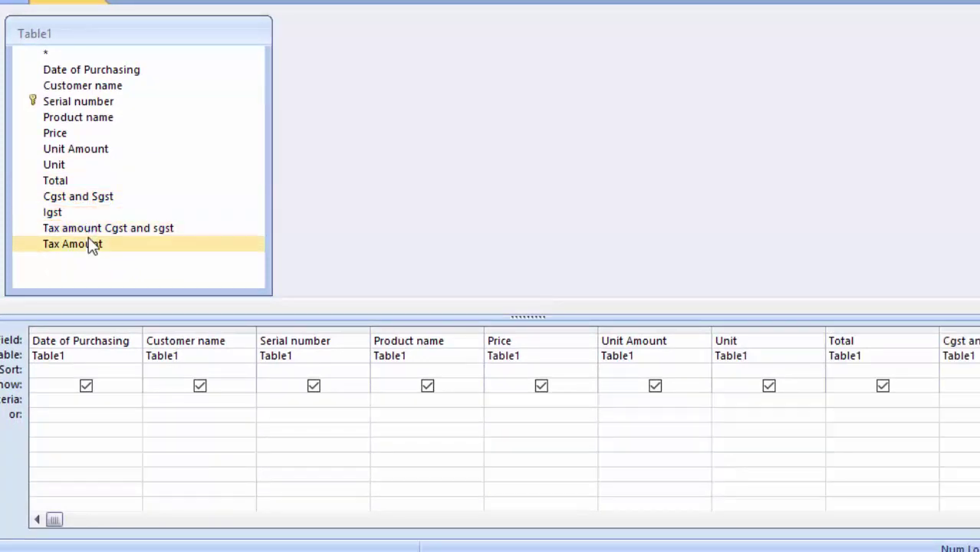
{"action": "double_click", "coordinate": [89, 241]}
{"action": "double_click", "coordinate": [92, 246]}
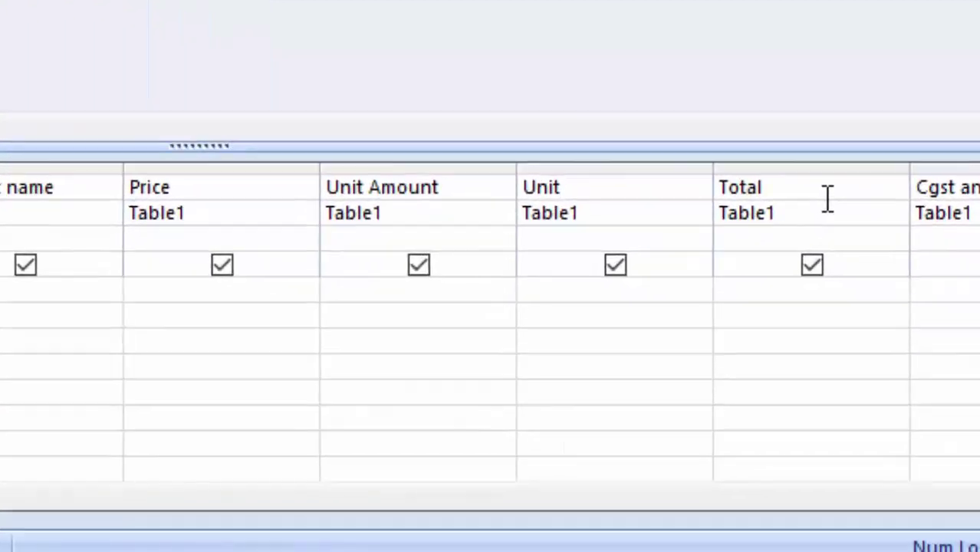
Step: Rewrite the Total column in the Zoom box as Total:[Price]*[Unit Amount]
{"action": "left_click", "coordinate": [890, 340]}
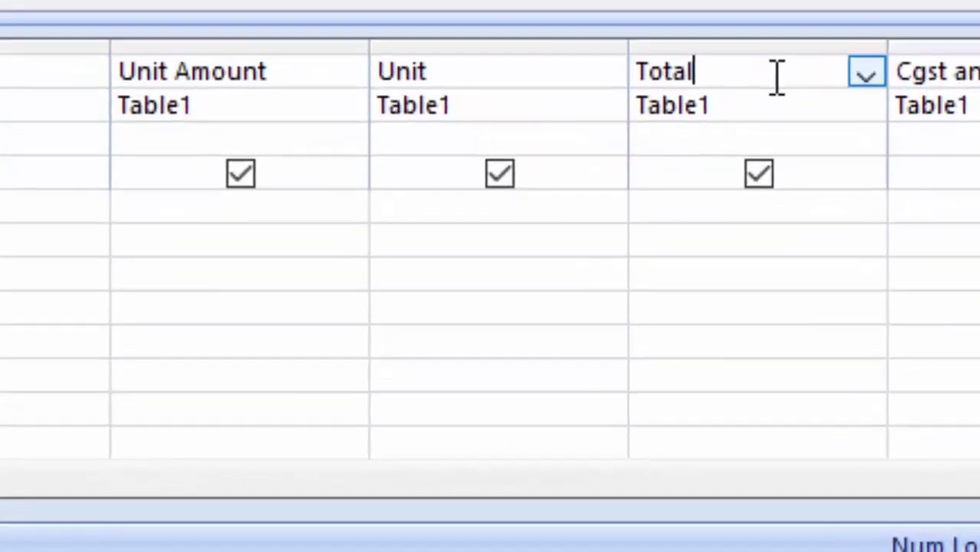
{"action": "right_click", "coordinate": [777, 77]}
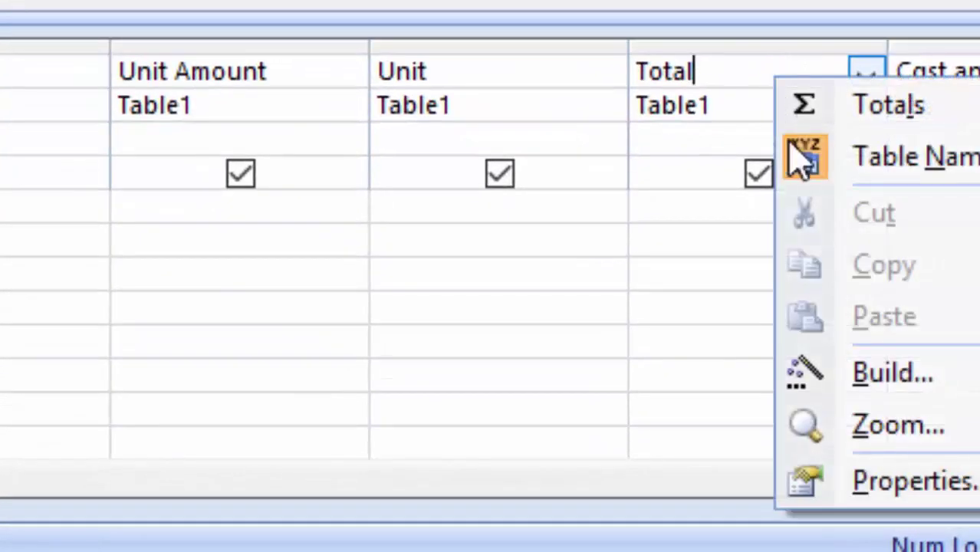
{"action": "left_click", "coordinate": [876, 436]}
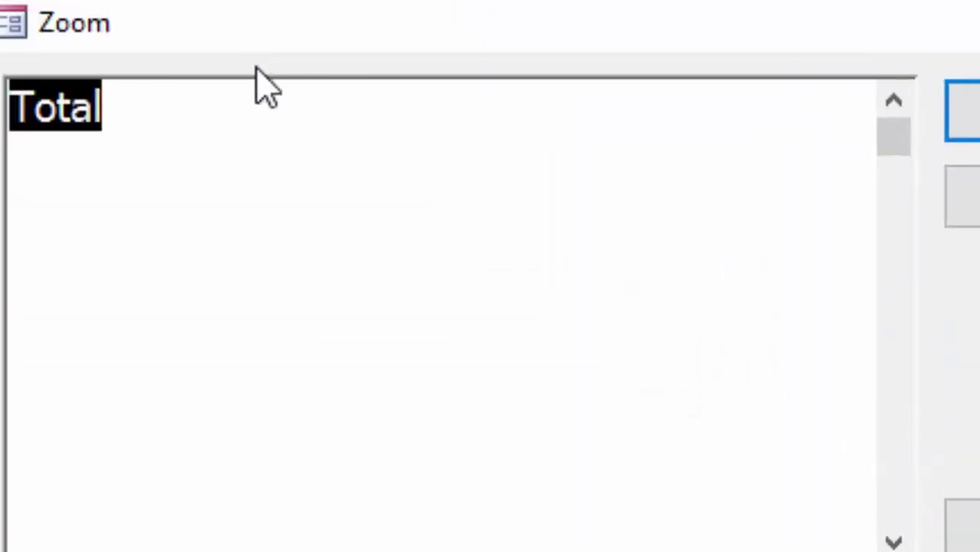
{"action": "left_click", "coordinate": [247, 121]}
{"action": "type", "text": ":["}
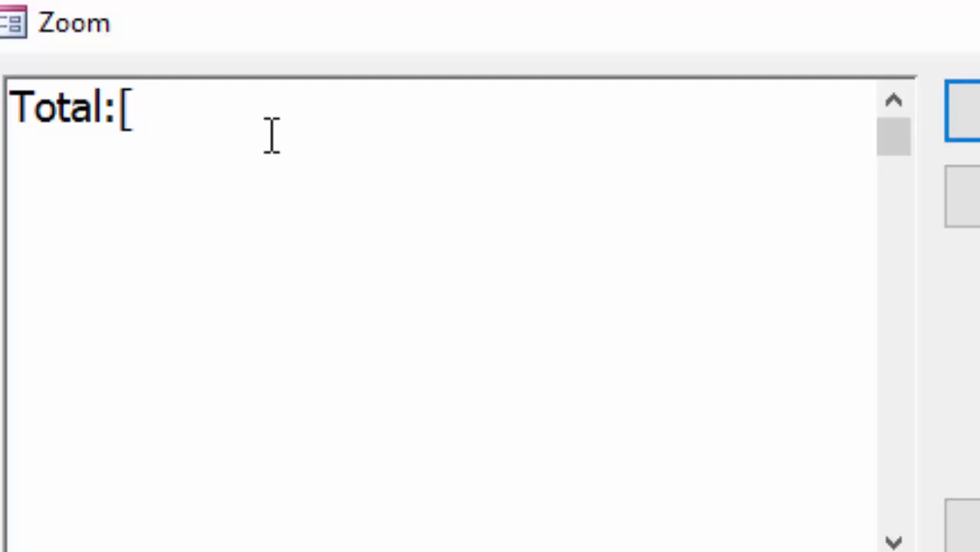
{"action": "type", "text": "Pr"}
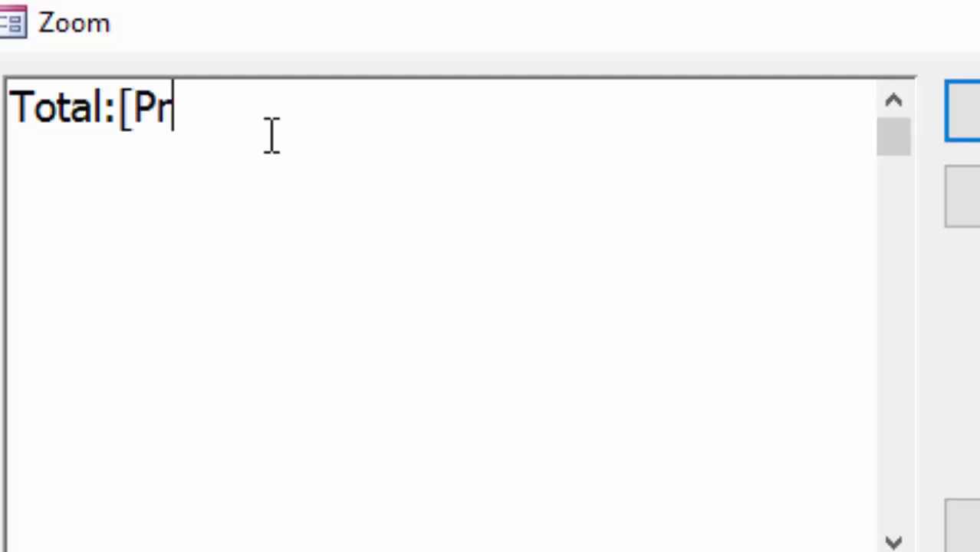
{"action": "type", "text": "o"}
{"action": "key", "text": "BackSpace"}
{"action": "type", "text": "ice"}
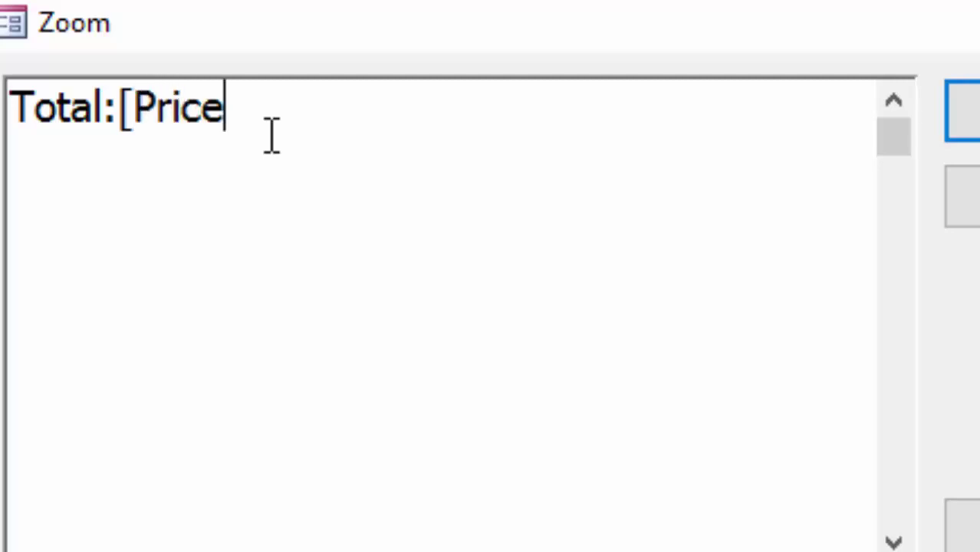
{"action": "type", "text": "]*"}
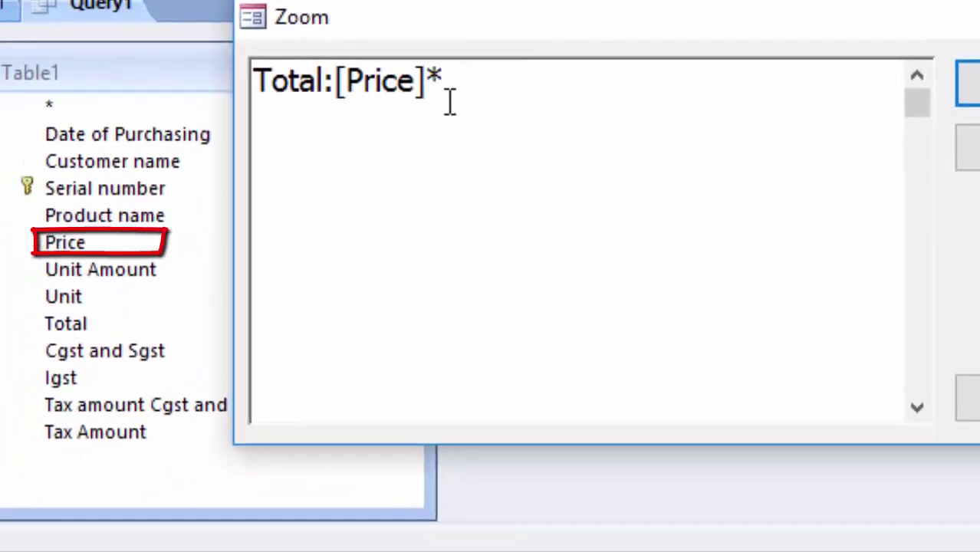
{"action": "type", "text": "["}
{"action": "type", "text": "Unit"}
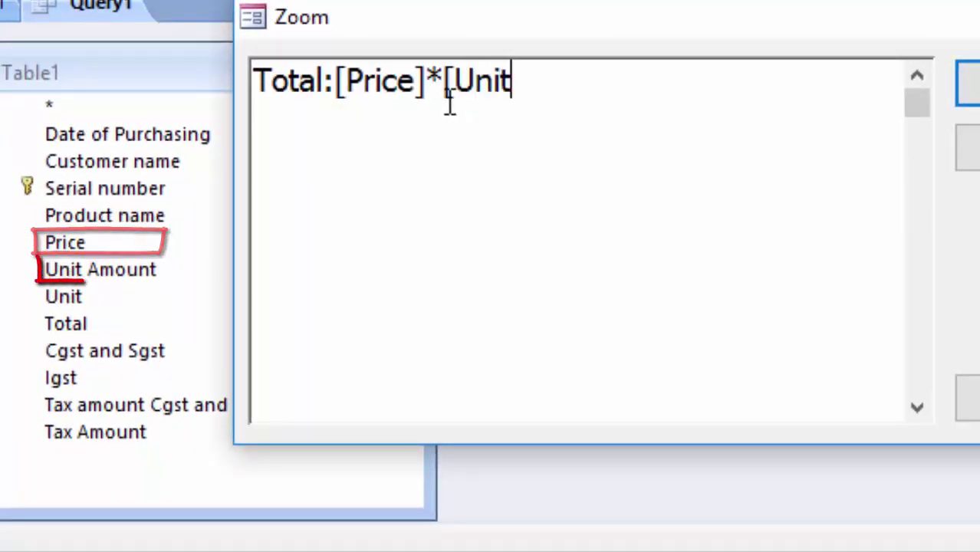
{"action": "type", "text": "]"}
{"action": "key", "text": "BackSpace"}
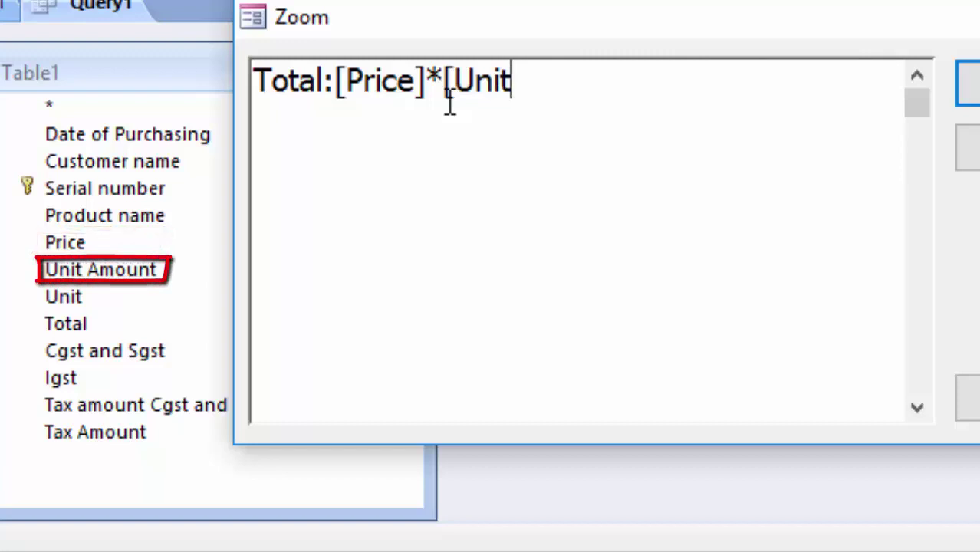
{"action": "type", "text": " Amo"}
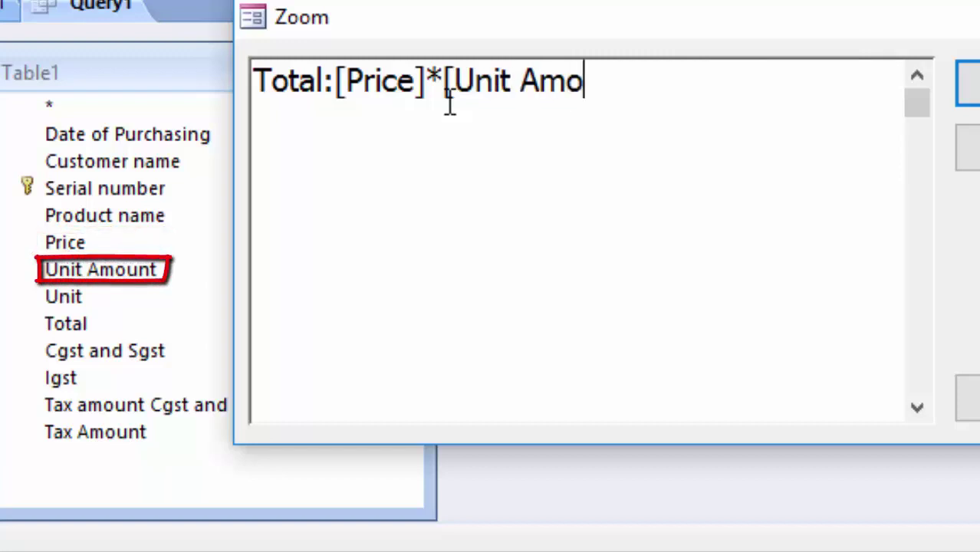
{"action": "type", "text": "unt]"}
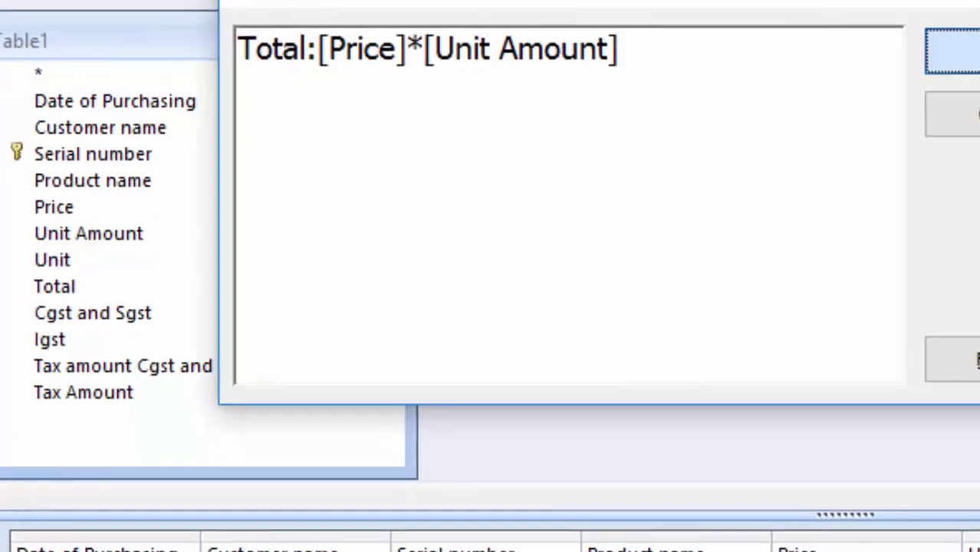
Step: Confirm the Total expression and widen the Tax amount Cgst and sgst query column
{"action": "left_click", "coordinate": [967, 83]}
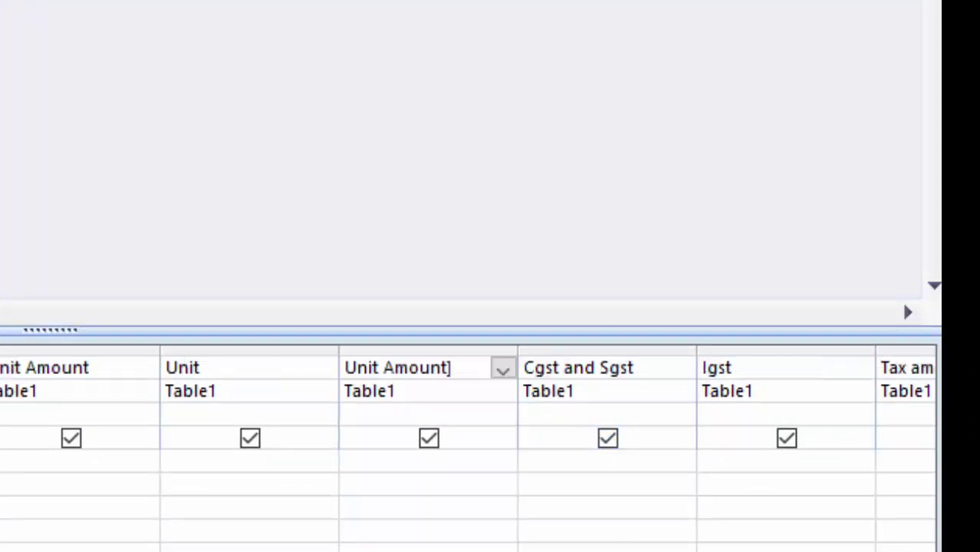
{"action": "scroll", "coordinate": [467, 414], "scroll_direction": "right", "scroll_amount": 1}
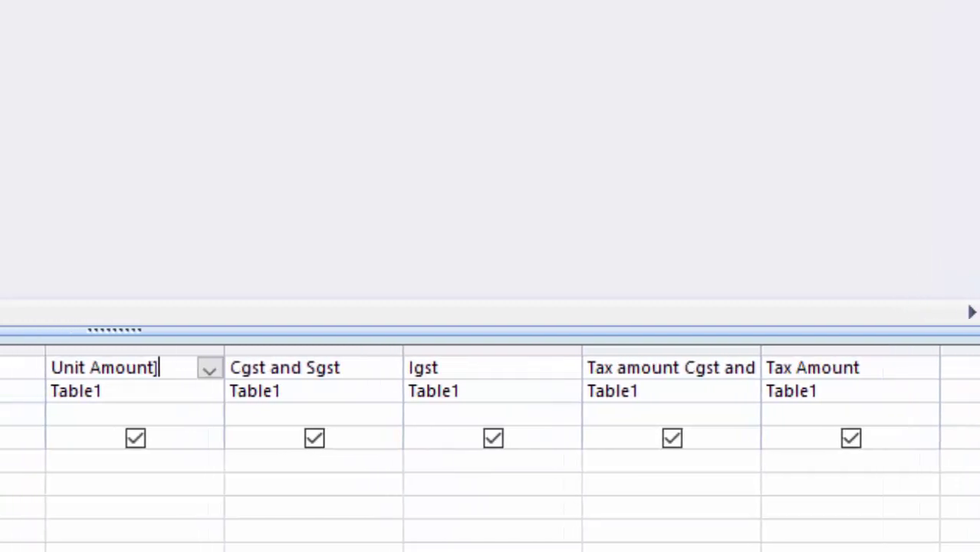
{"action": "scroll", "coordinate": [491, 414], "scroll_direction": "right", "scroll_amount": 1}
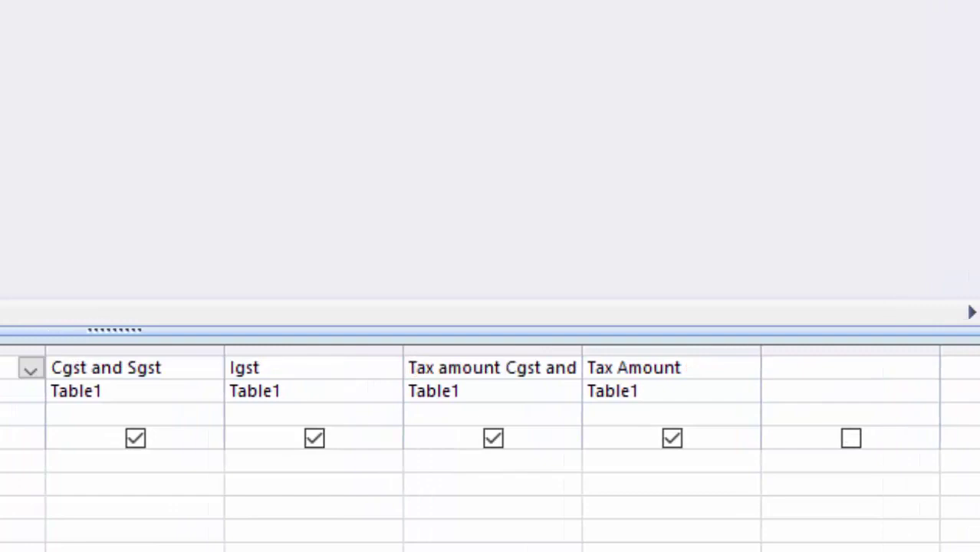
{"action": "left_click", "coordinate": [582, 353]}
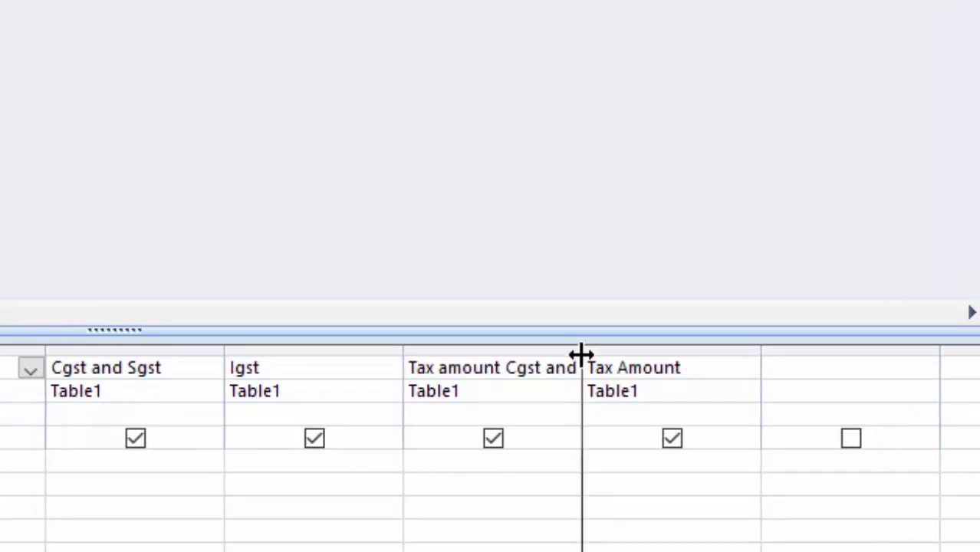
{"action": "left_click_drag", "start_coordinate": [626, 378], "coordinate": [673, 387]}
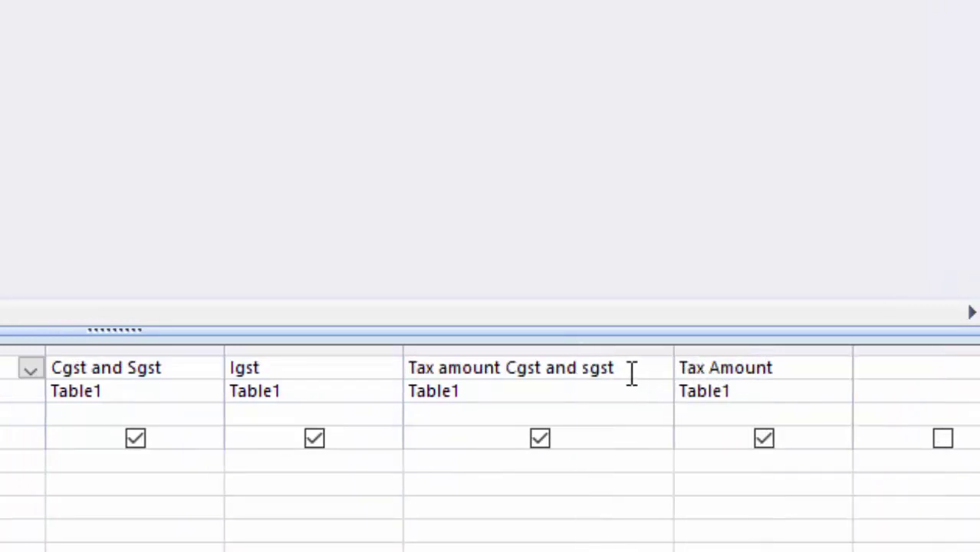
Step: Define Tax amount Cgst and sgst as [Total]*[Cgst and Sgst] in the Zoom box
{"action": "left_click", "coordinate": [630, 372]}
{"action": "right_click", "coordinate": [633, 374]}
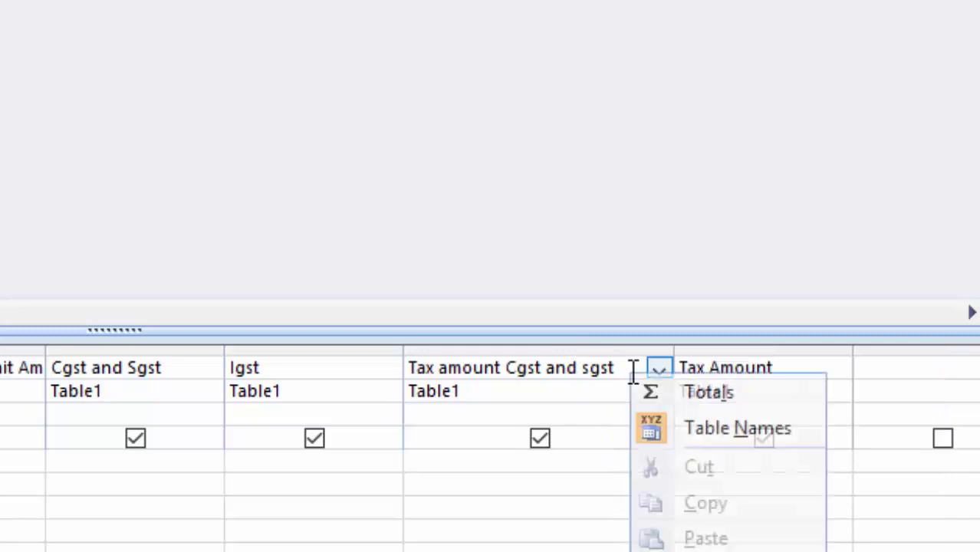
{"action": "key", "text": "shift+F2"}
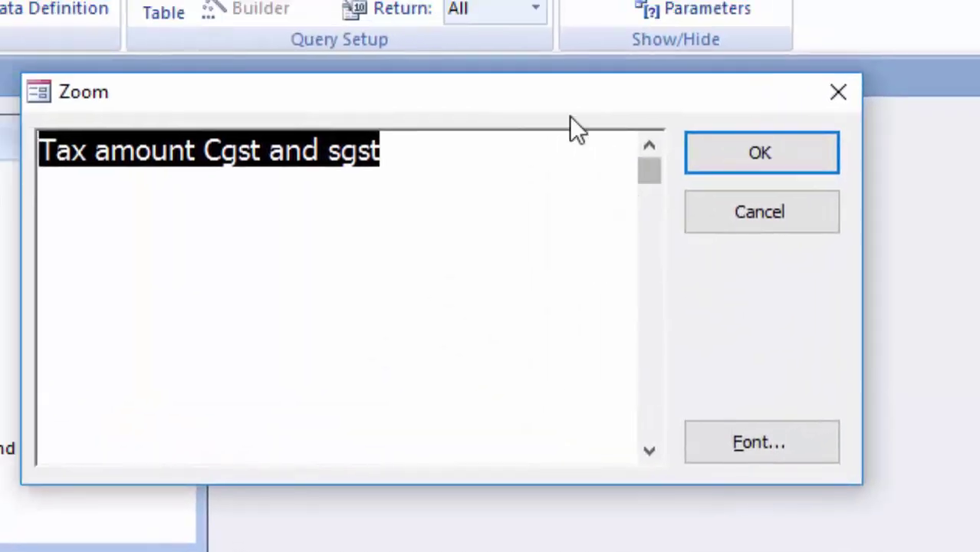
{"action": "left_click", "coordinate": [431, 111]}
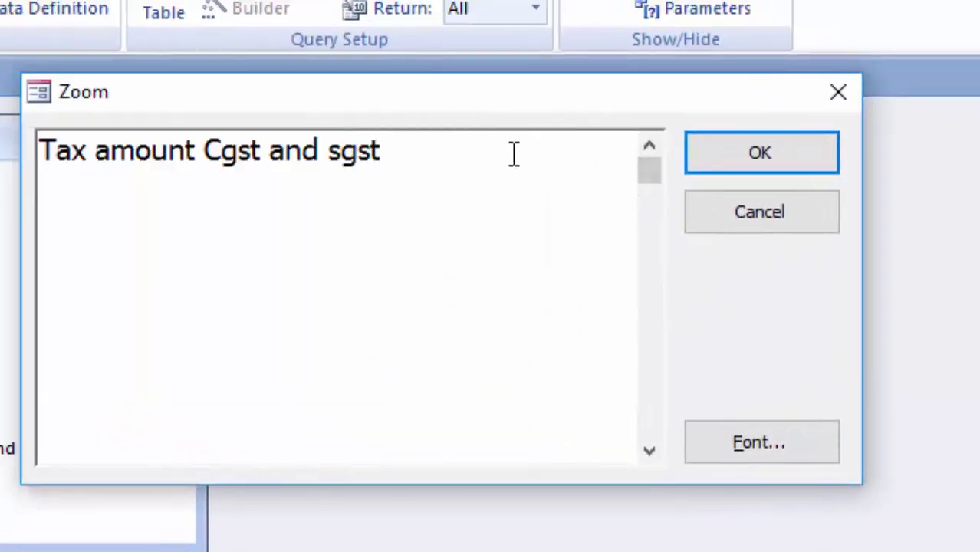
{"action": "type", "text": ":["}
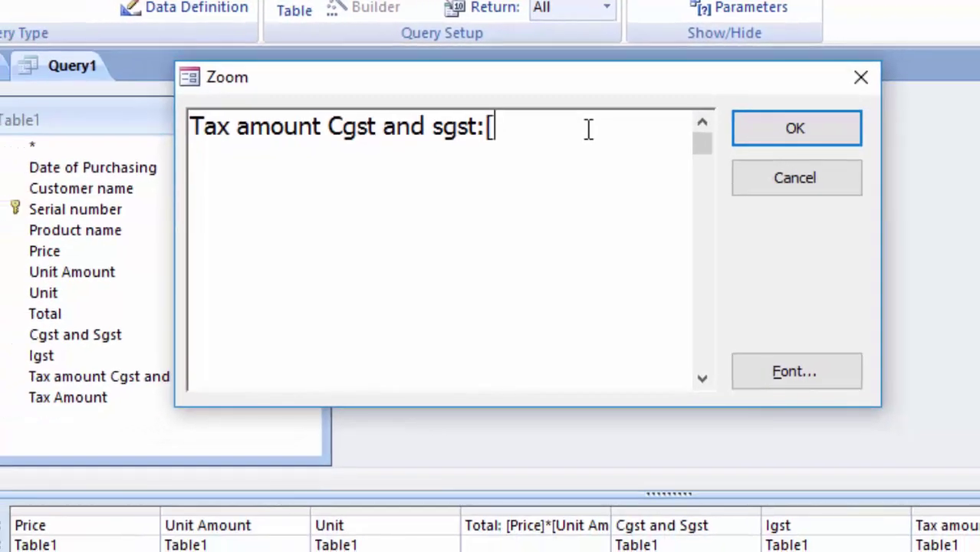
{"action": "type", "text": "Tota"}
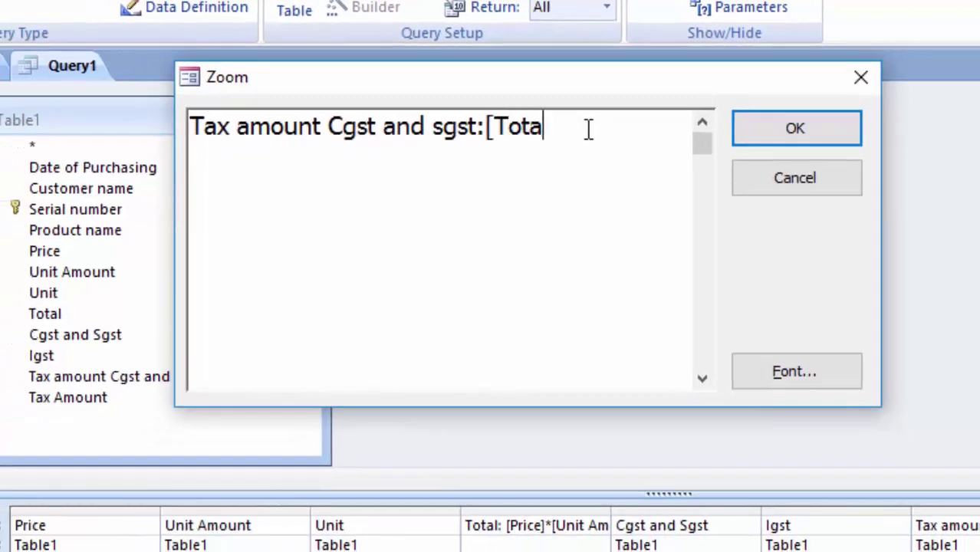
{"action": "type", "text": "l]"}
{"action": "type", "text": "*"}
{"action": "type", "text": "["}
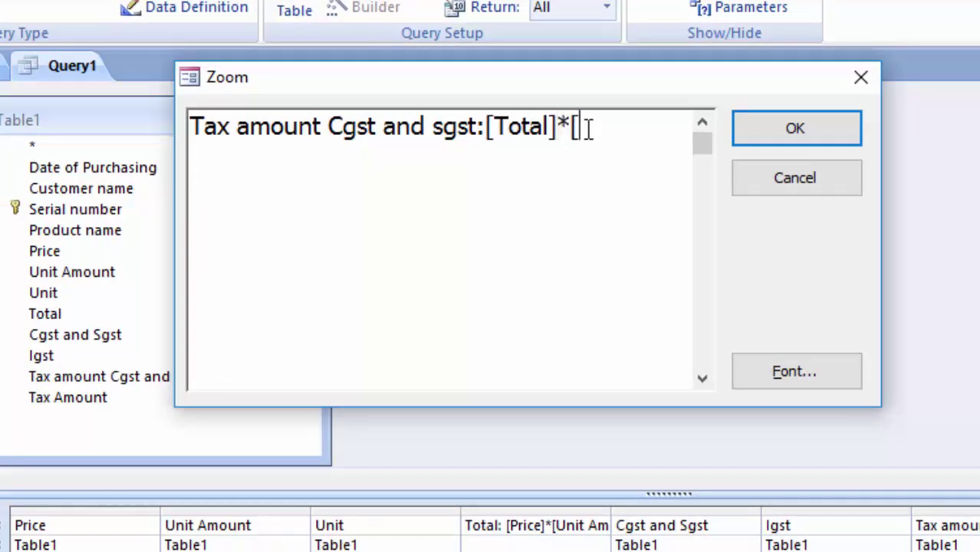
{"action": "type", "text": "Cg"}
{"action": "type", "text": "st a"}
{"action": "type", "text": "nd "}
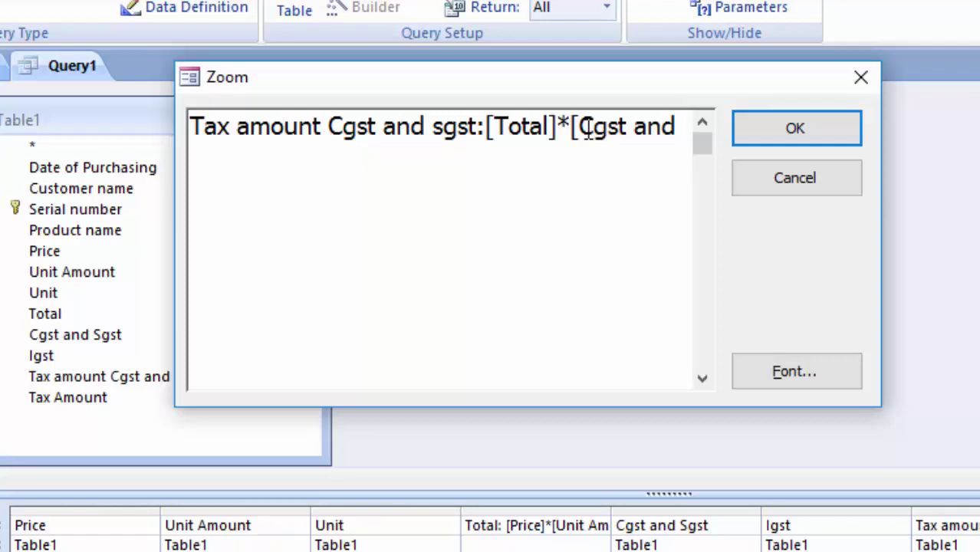
{"action": "type", "text": "S"}
{"action": "type", "text": "gst"}
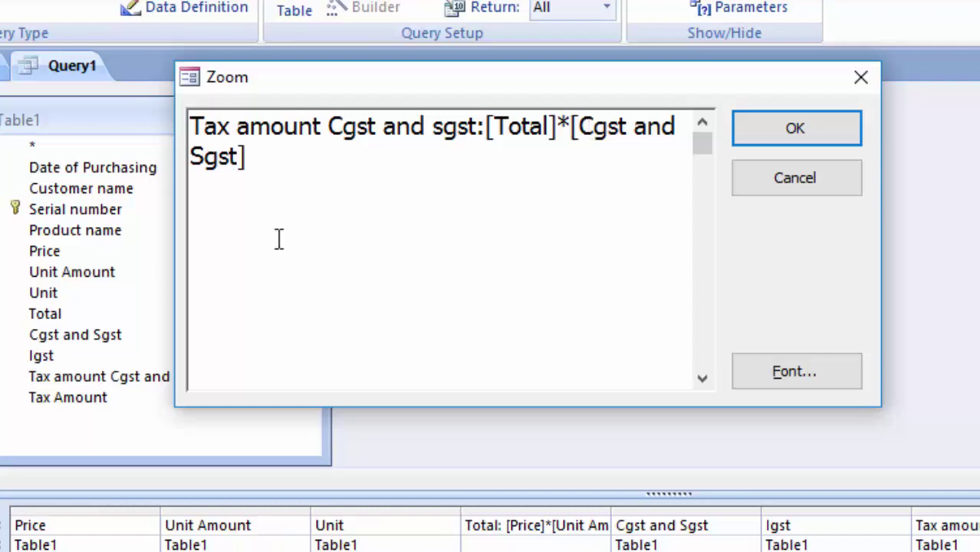
{"action": "left_click", "coordinate": [795, 134]}
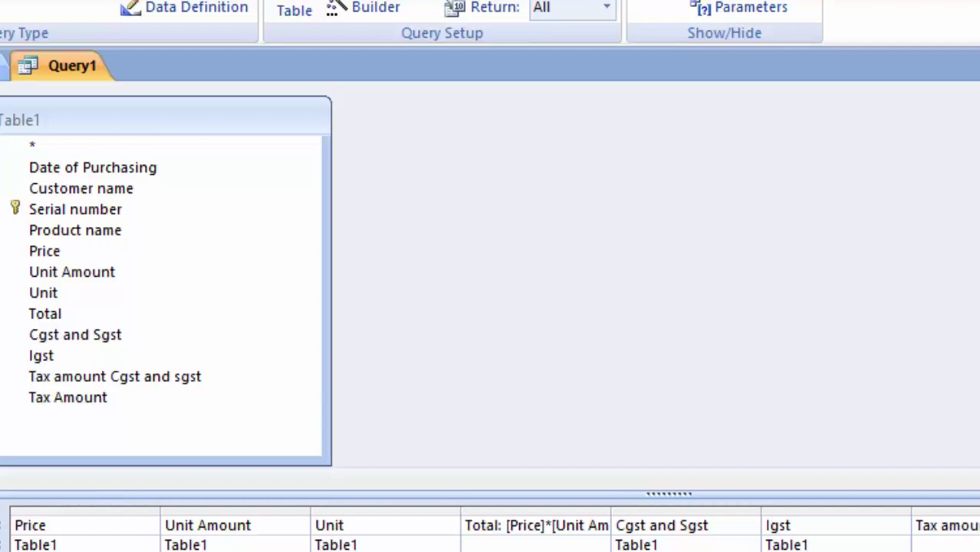
{"action": "key", "text": "shift+F2"}
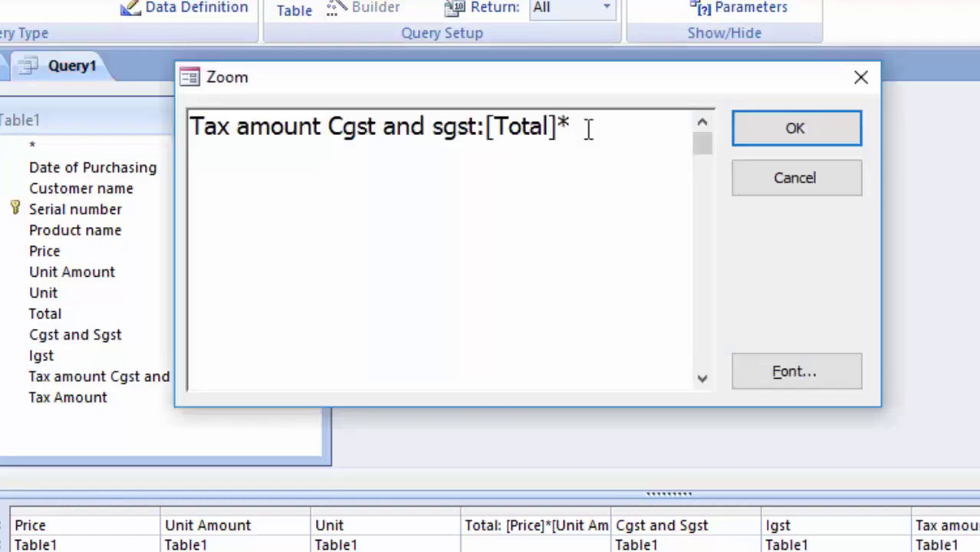
{"action": "type", "text": "[C"}
{"action": "type", "text": "gst "}
{"action": "type", "text": "and "}
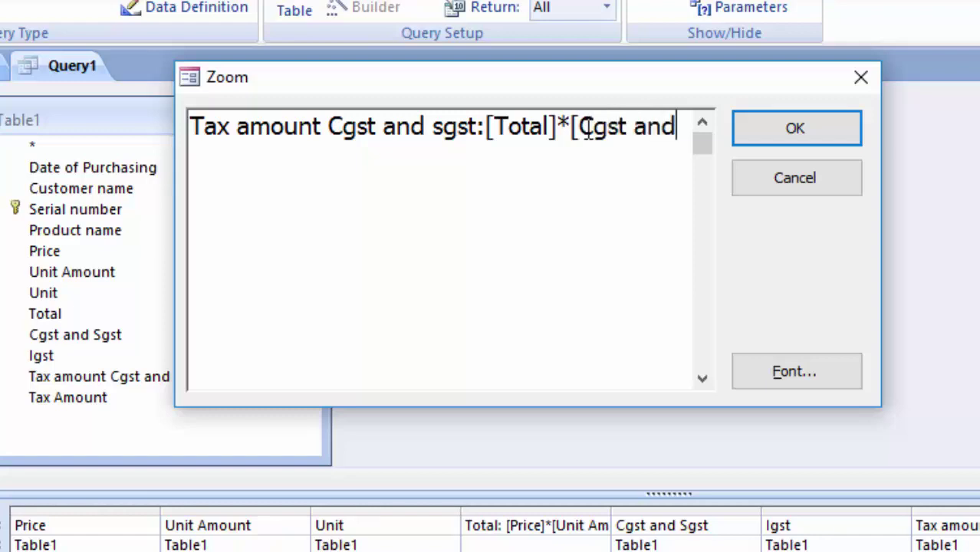
{"action": "type", "text": "S"}
{"action": "type", "text": "gs"}
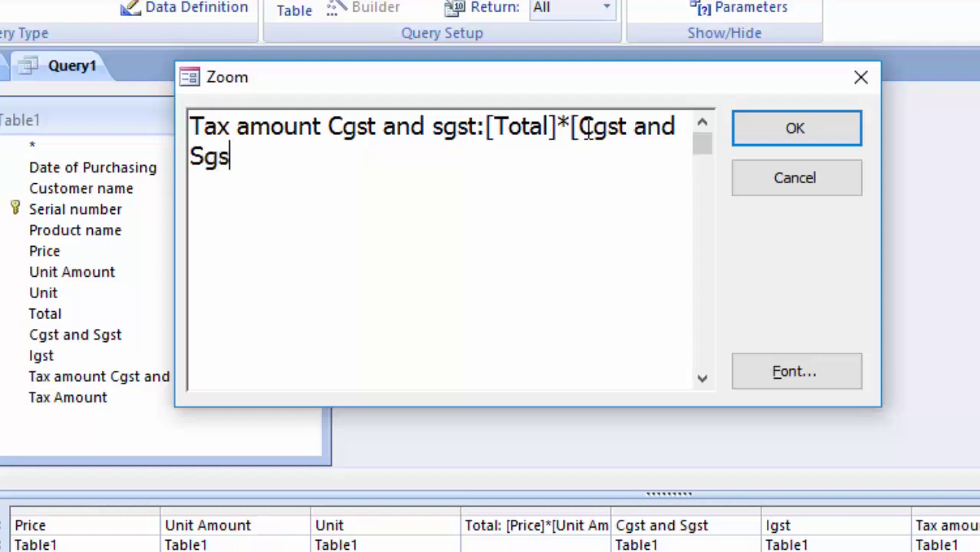
{"action": "type", "text": "t"}
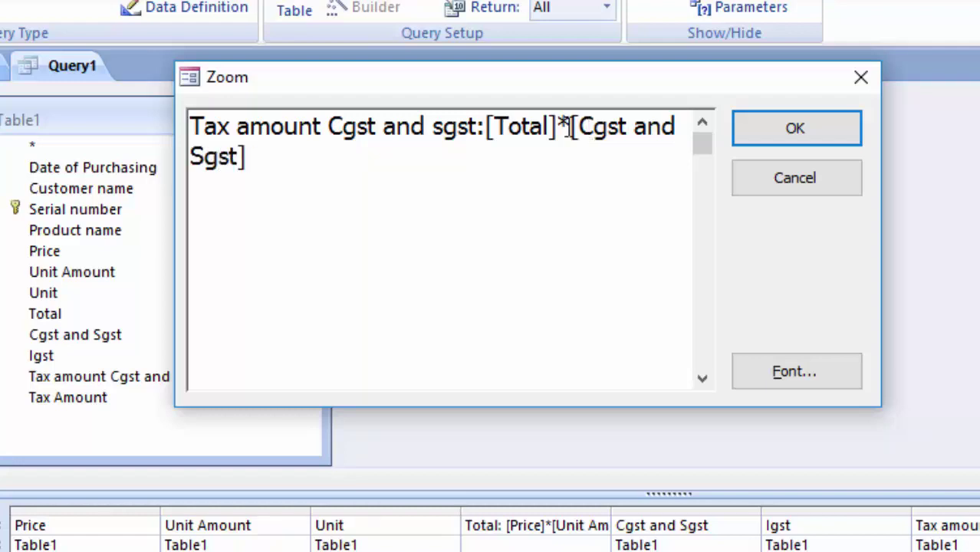
{"action": "left_click", "coordinate": [795, 130]}
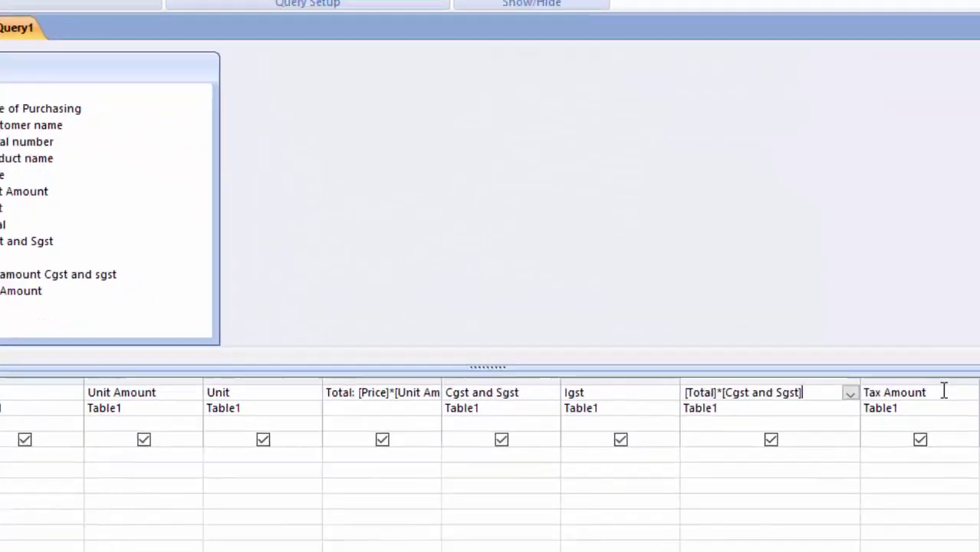
Step: Enter the expression Tax Amount igst:[Total]*[Igst] as the third calculated column, using the Zoom editor
{"action": "left_click", "coordinate": [920, 289]}
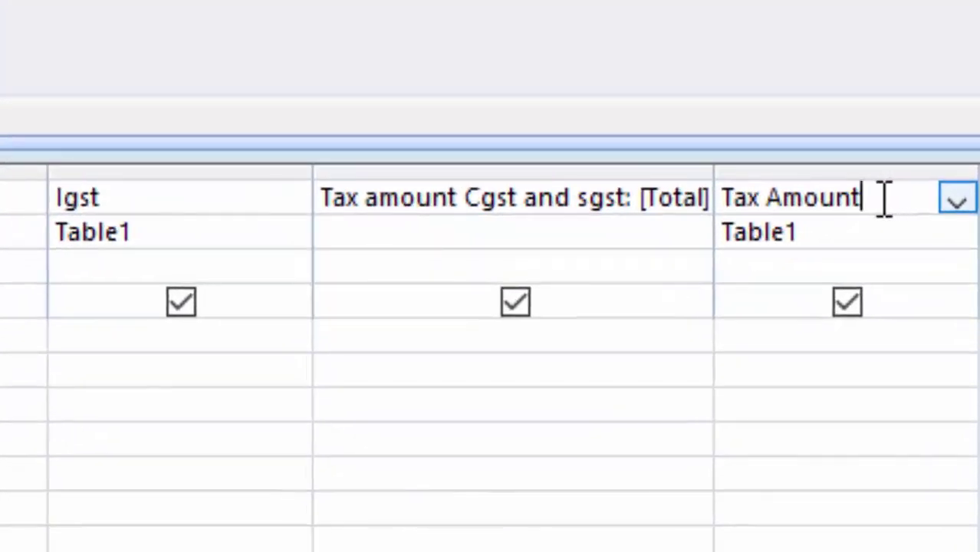
{"action": "type", "text": " igst"}
{"action": "type", "text": ":["}
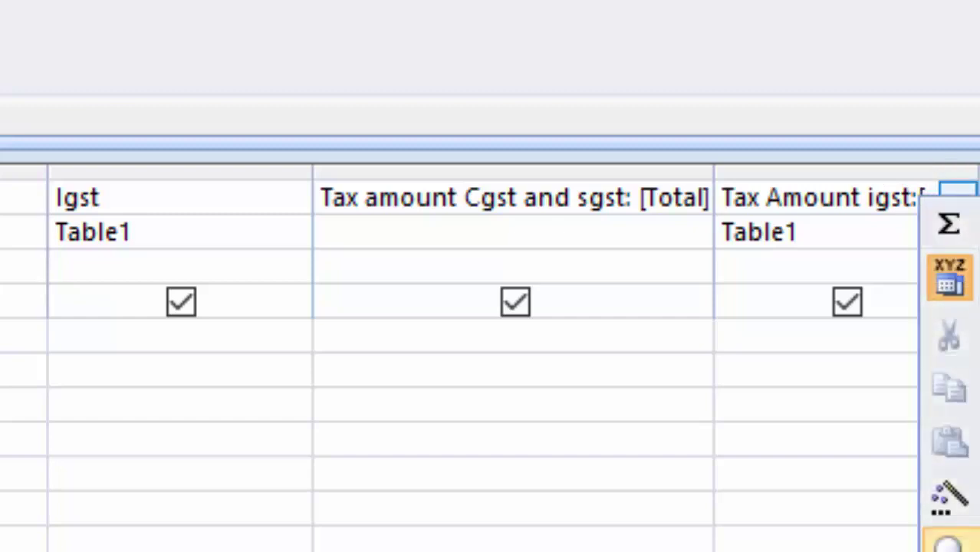
{"action": "key", "text": "shift+F2"}
{"action": "left_click", "coordinate": [335, 43]}
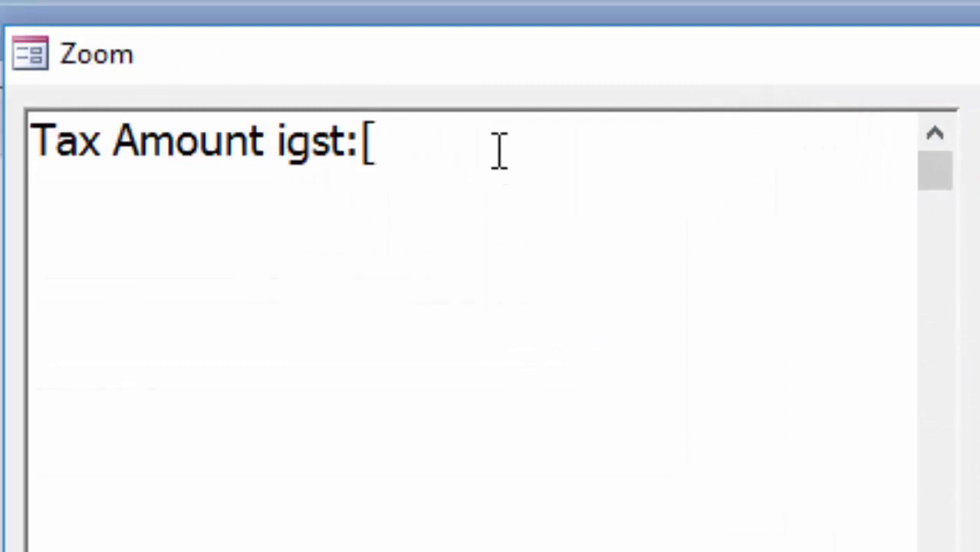
{"action": "type", "text": "To"}
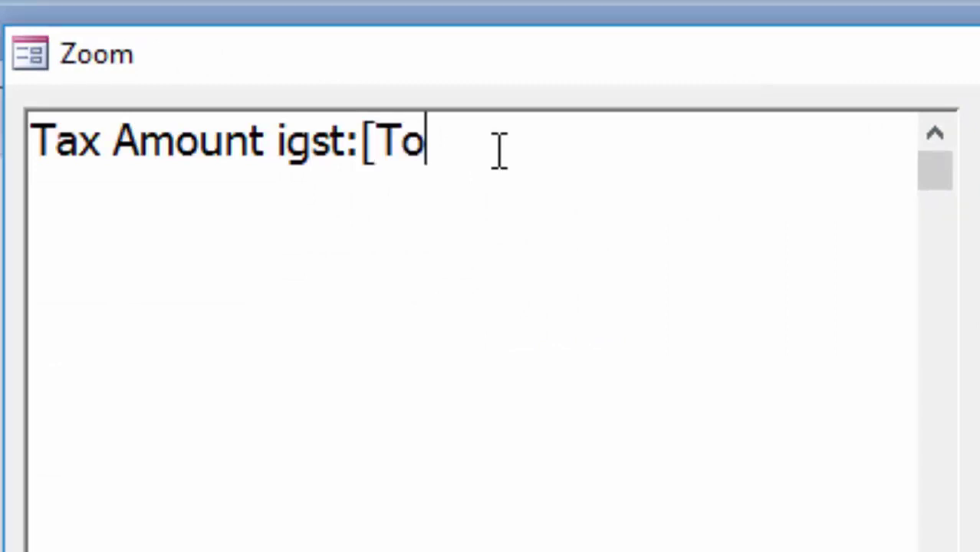
{"action": "type", "text": "tal]"}
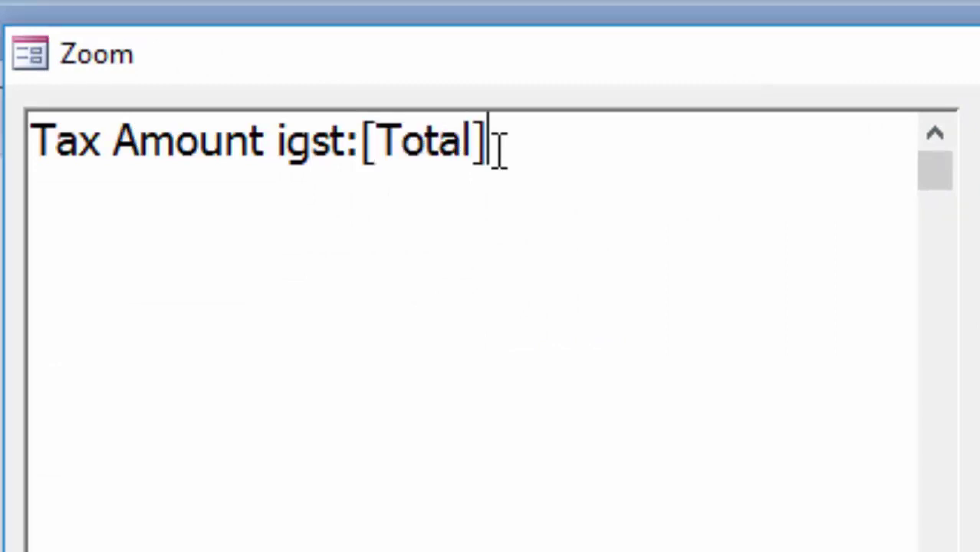
{"action": "type", "text": "*["}
{"action": "type", "text": "i"}
{"action": "key", "text": "BackSpace"}
{"action": "type", "text": "I"}
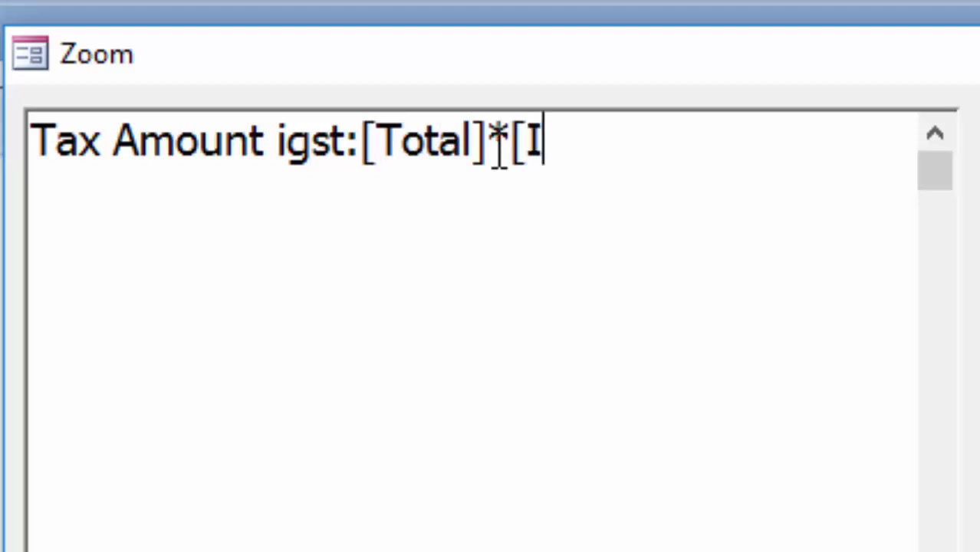
{"action": "type", "text": "g"}
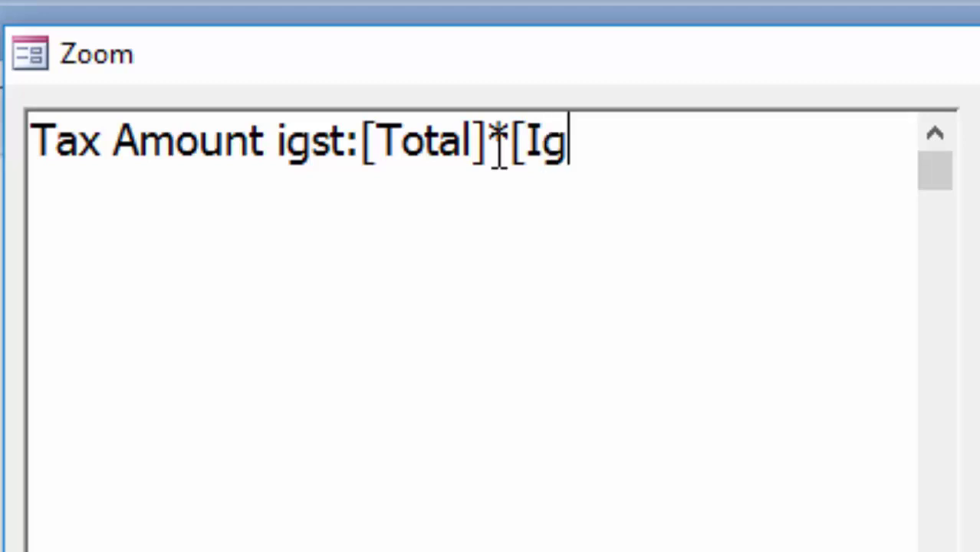
{"action": "type", "text": "st]"}
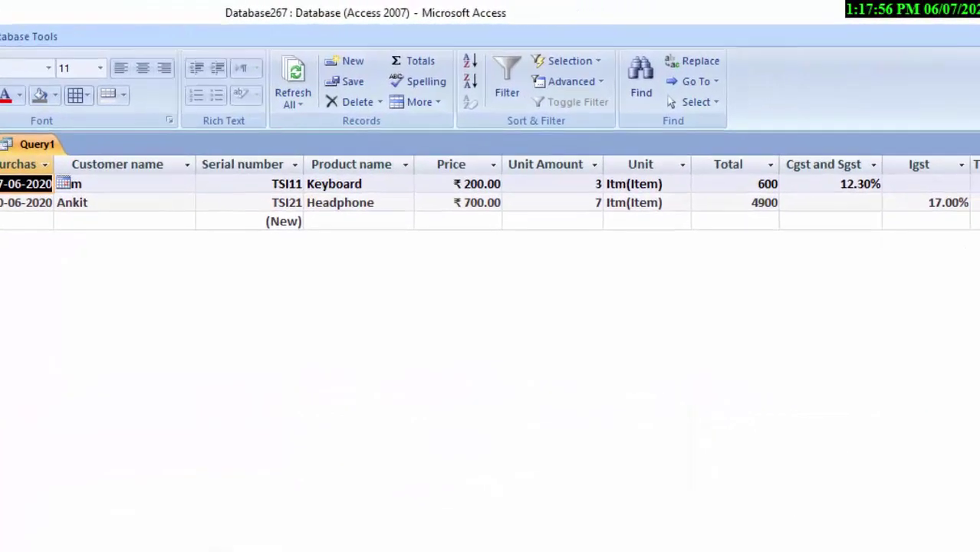
Step: Start a new record with product Sugar, price 40 and unit amount 15
{"action": "scroll", "coordinate": [491, 230], "scroll_direction": "right", "scroll_amount": 5}
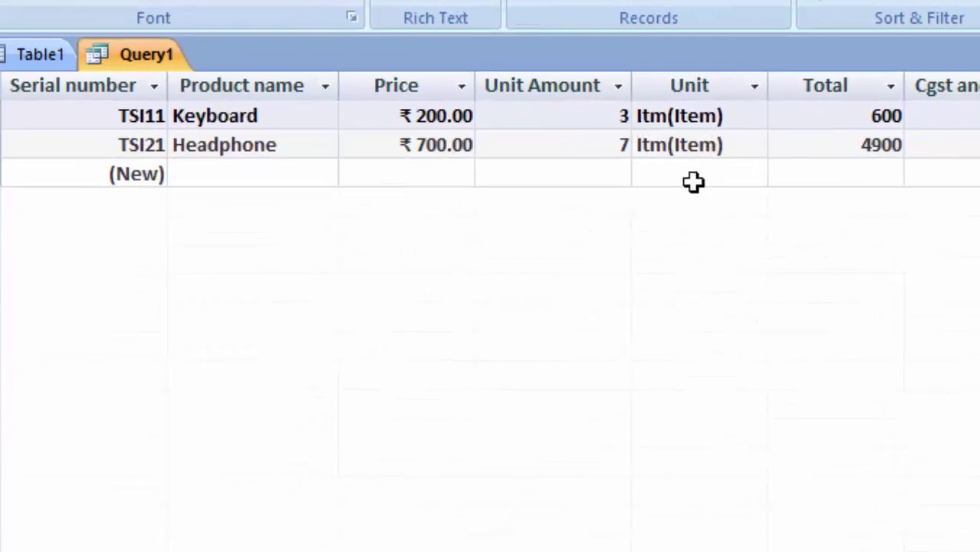
{"action": "left_click", "coordinate": [147, 52]}
{"action": "left_click", "coordinate": [239, 178]}
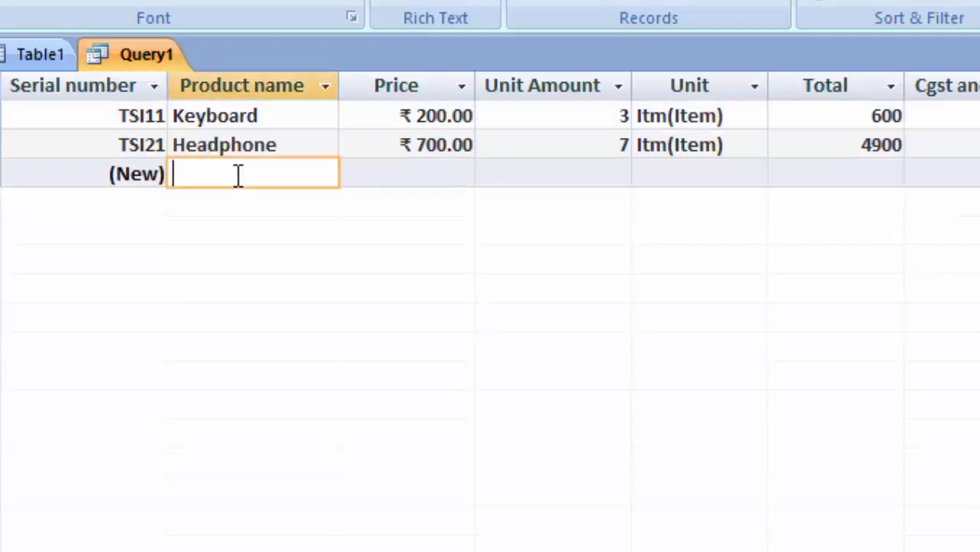
{"action": "type", "text": "S"}
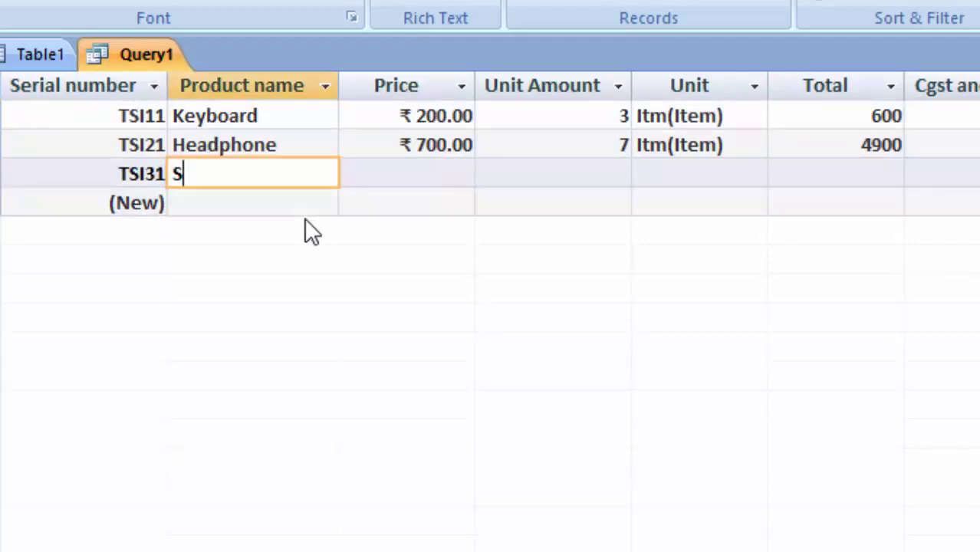
{"action": "type", "text": "ugar"}
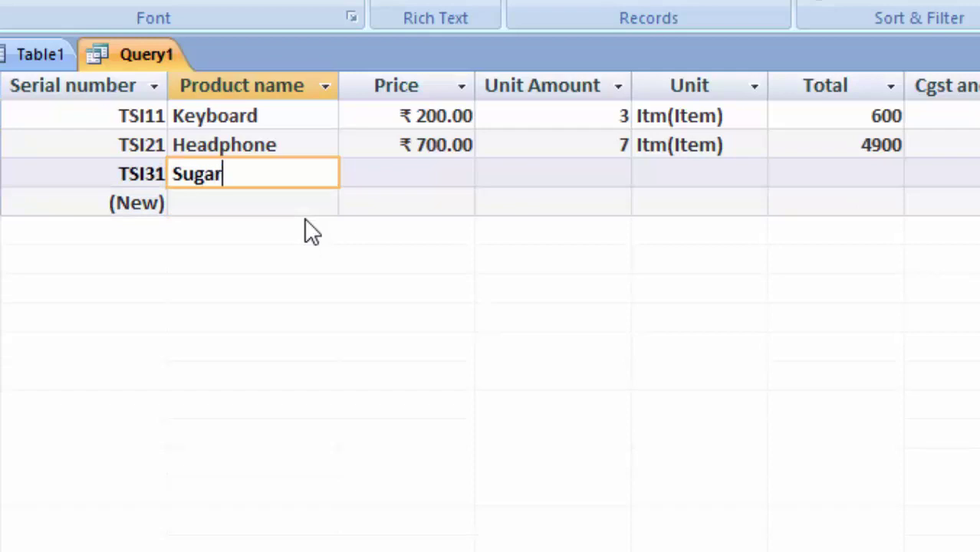
{"action": "key", "text": "Tab"}
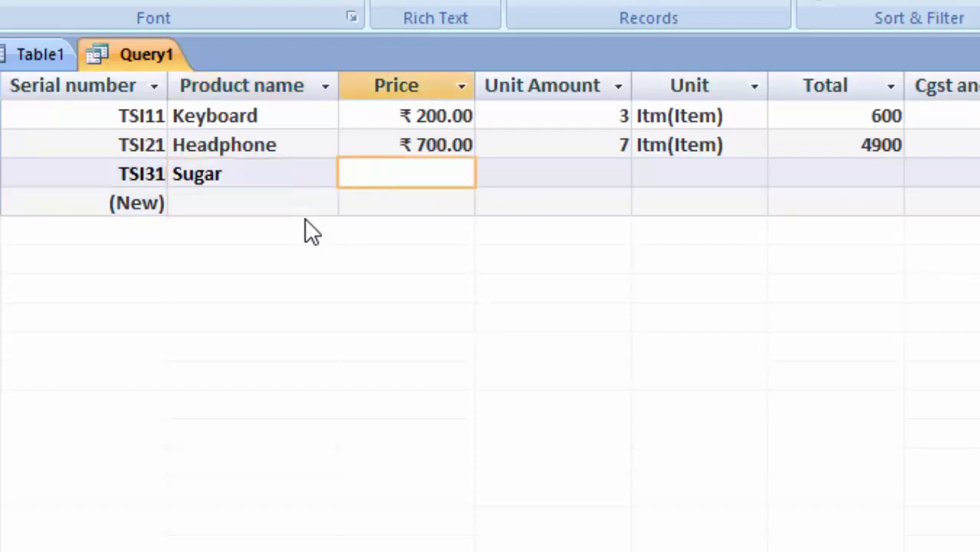
{"action": "type", "text": "40"}
{"action": "key", "text": "Tab"}
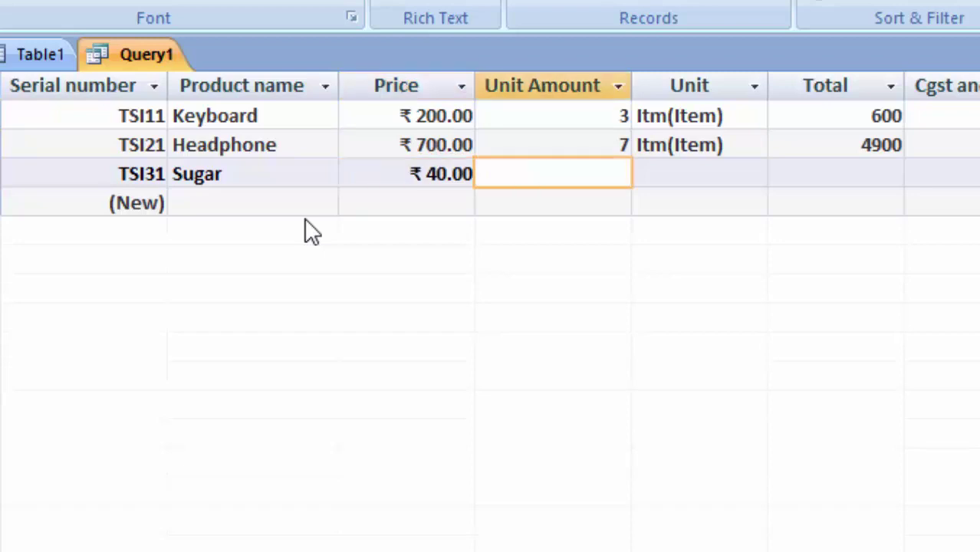
{"action": "type", "text": "15"}
{"action": "key", "text": "Tab"}
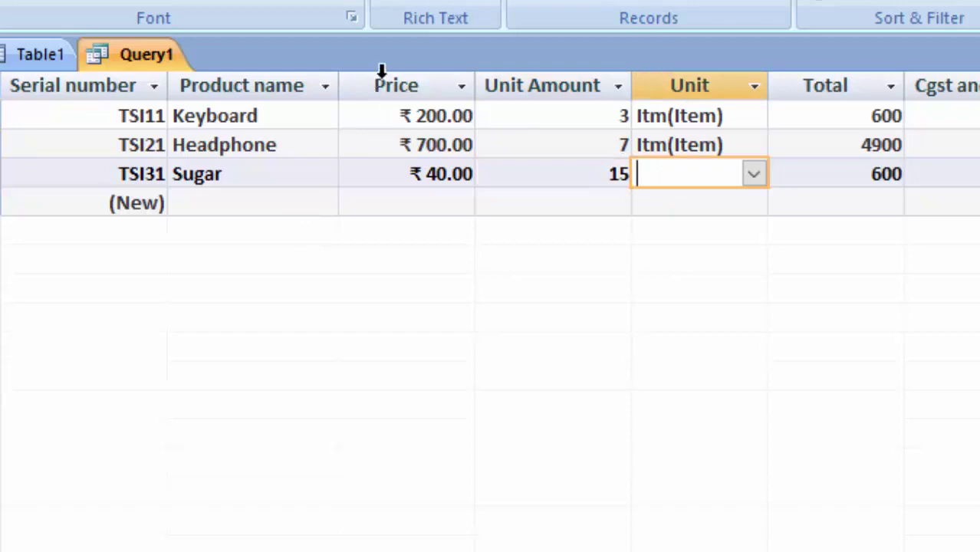
Step: Set Sugar's unit to Kg(Kilogram) and its Cgst and Sgst rate to 5.50%
{"action": "left_click", "coordinate": [754, 176]}
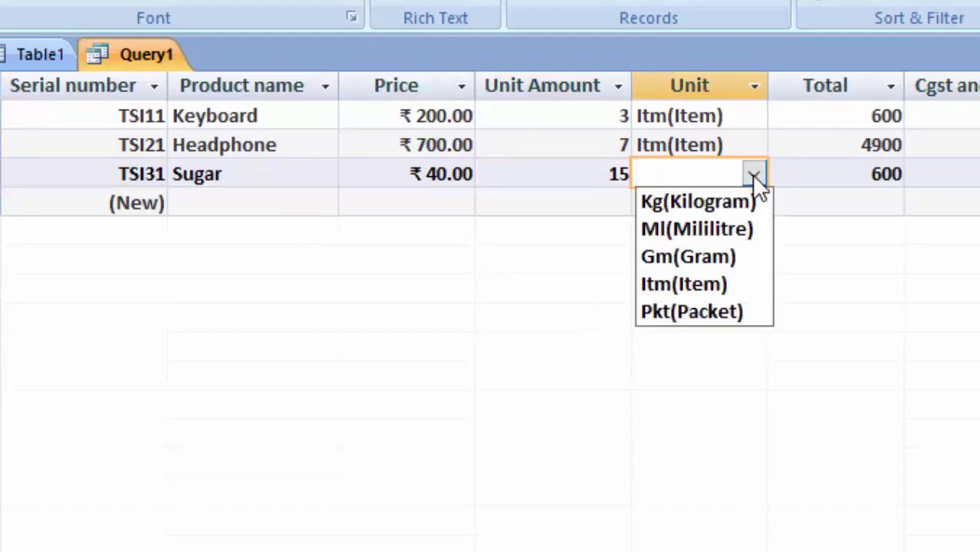
{"action": "left_click", "coordinate": [745, 203]}
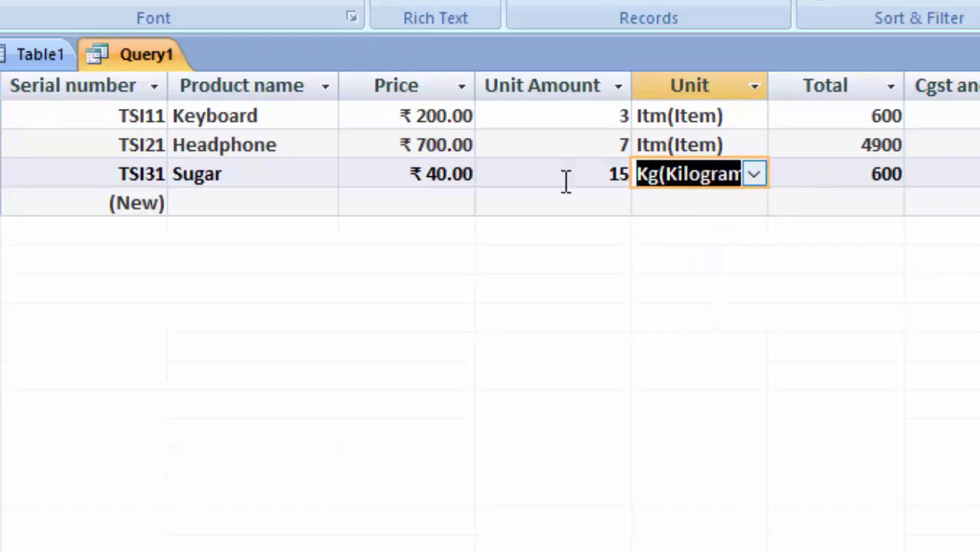
{"action": "left_click", "coordinate": [966, 173]}
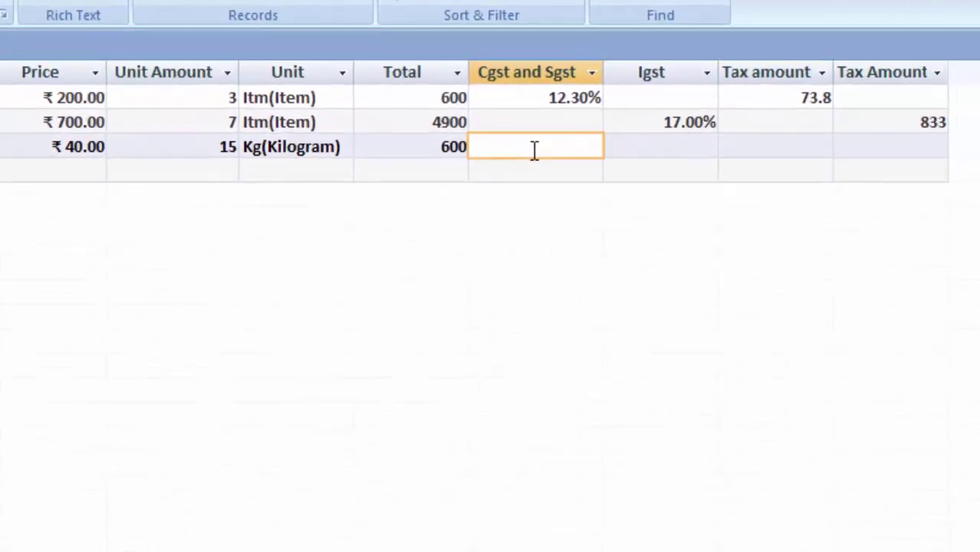
{"action": "type", "text": "5%"}
{"action": "type", "text": "5"}
{"action": "key", "text": "Tab"}
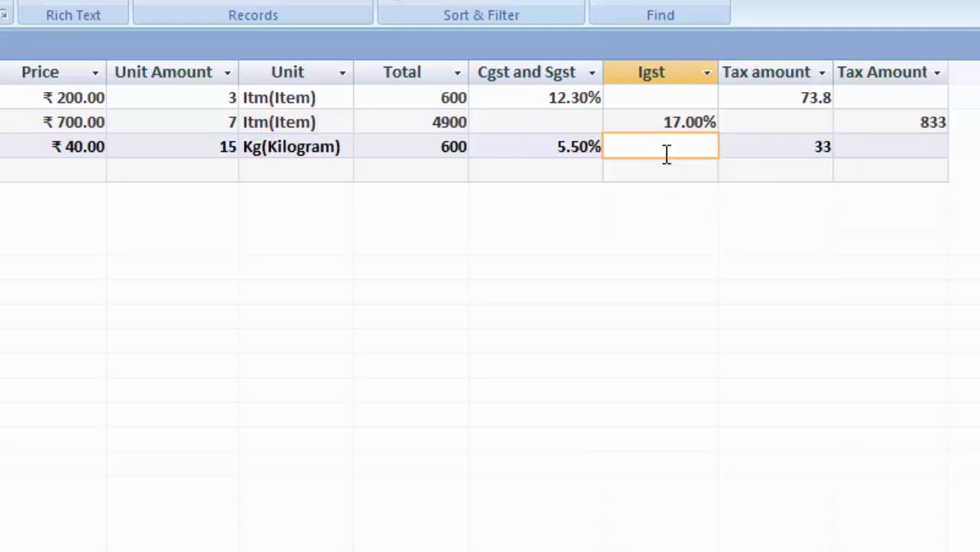
Step: Save the Sugar record, launch the Form Wizard and save the query as Q1
{"action": "left_click", "coordinate": [659, 97]}
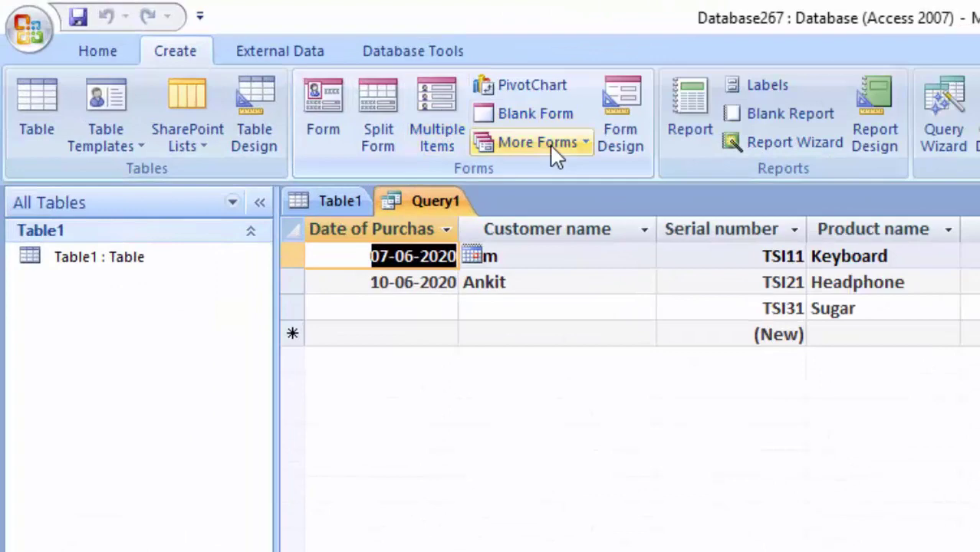
{"action": "left_click", "coordinate": [551, 146]}
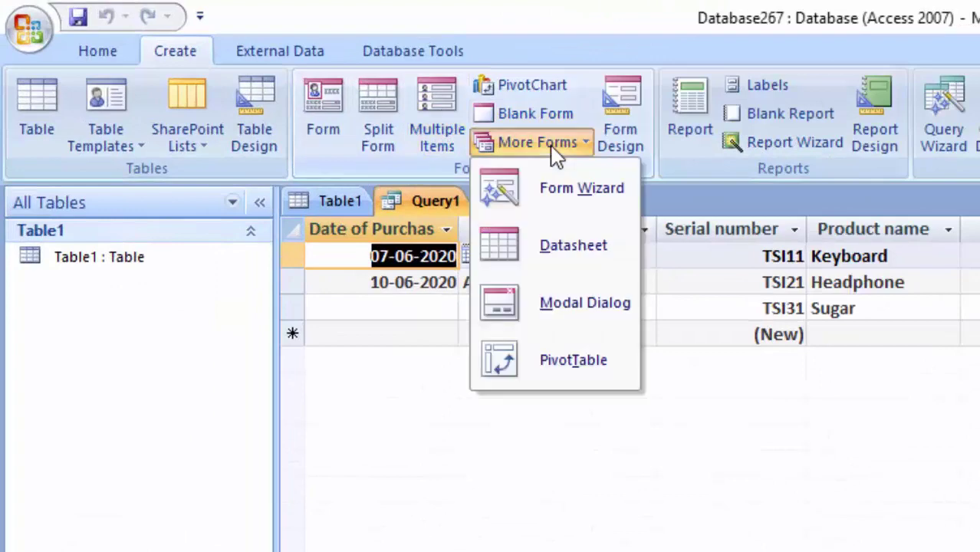
{"action": "left_click", "coordinate": [587, 201]}
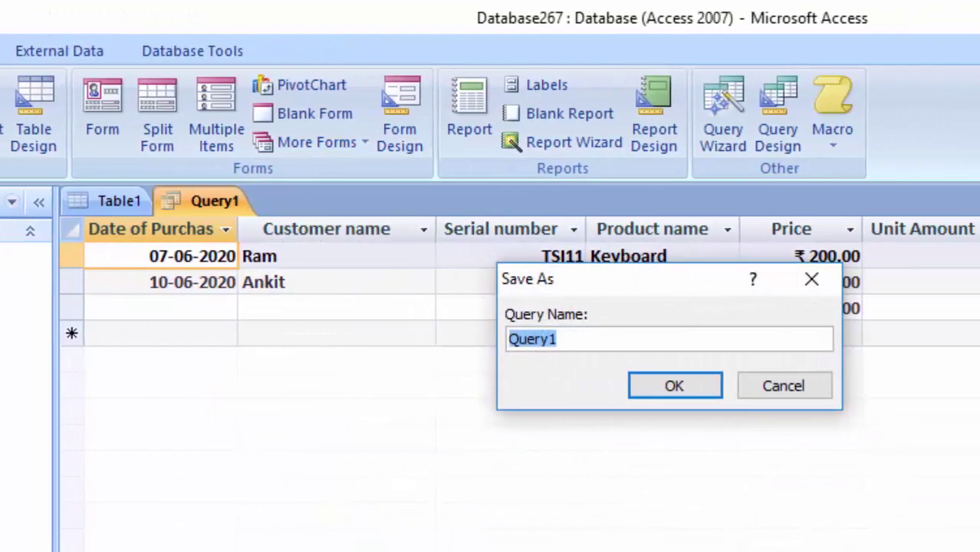
{"action": "key", "text": "BackSpace"}
{"action": "type", "text": "Q1"}
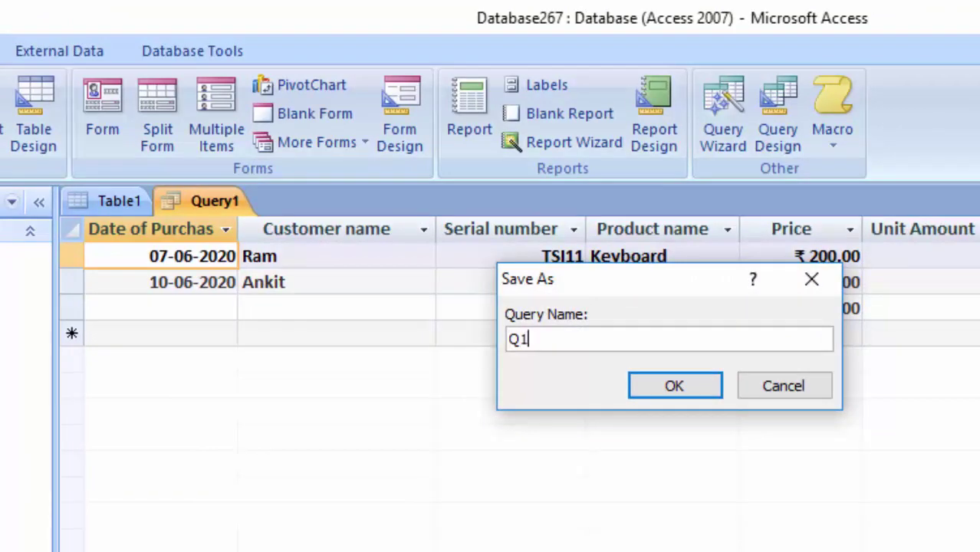
{"action": "key", "text": "Return"}
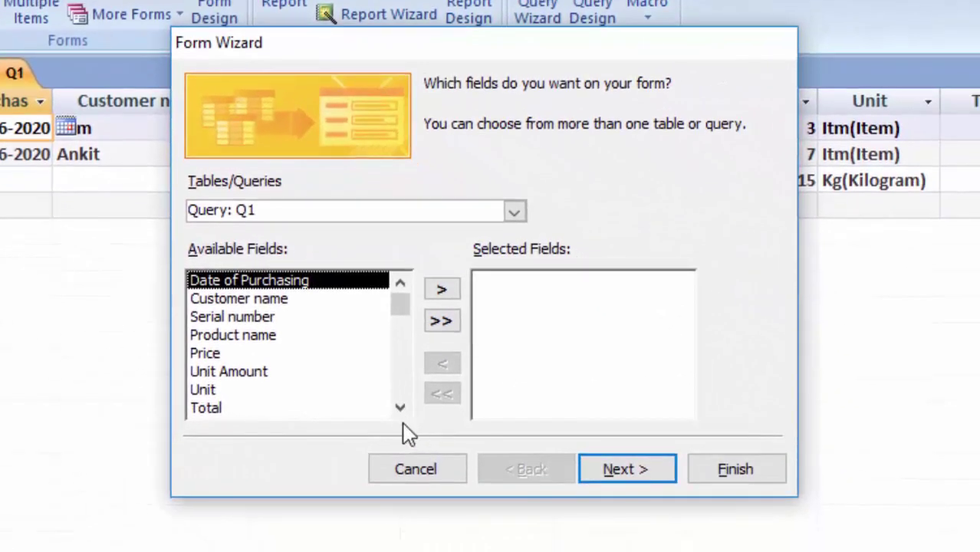
Step: Build the form from all Q1 fields with a Tabular layout and the Concourse style
{"action": "left_click", "coordinate": [442, 321]}
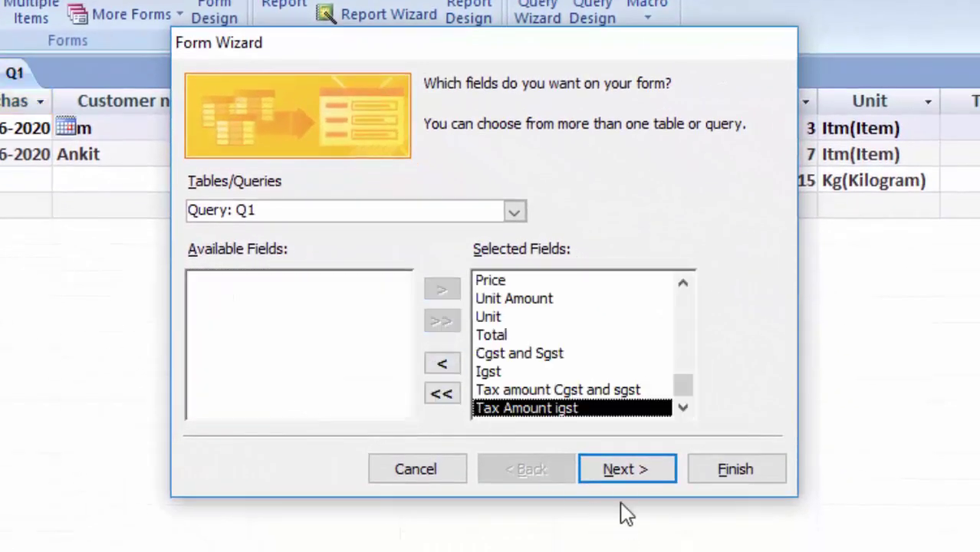
{"action": "left_click", "coordinate": [618, 467]}
{"action": "left_click", "coordinate": [583, 201]}
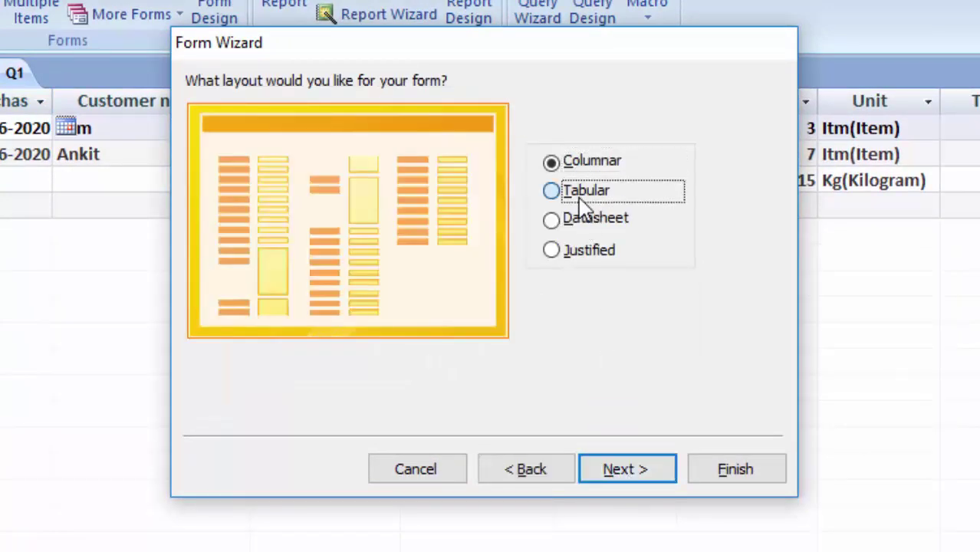
{"action": "left_click", "coordinate": [627, 468]}
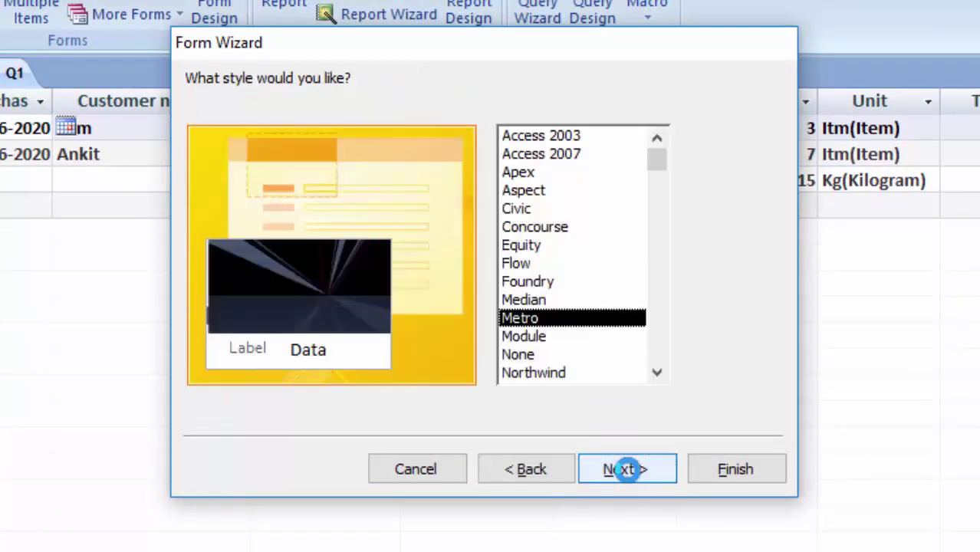
{"action": "left_click", "coordinate": [535, 246]}
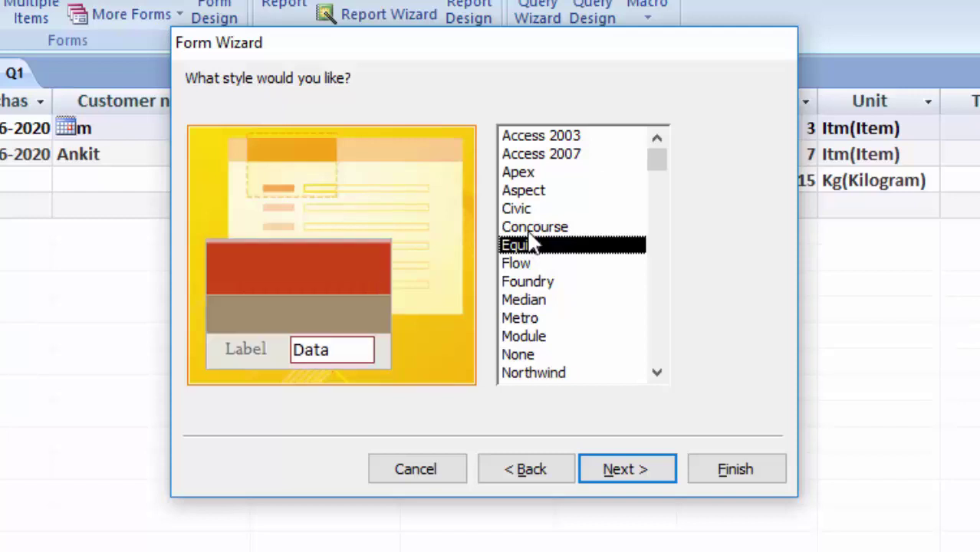
{"action": "left_click", "coordinate": [529, 226]}
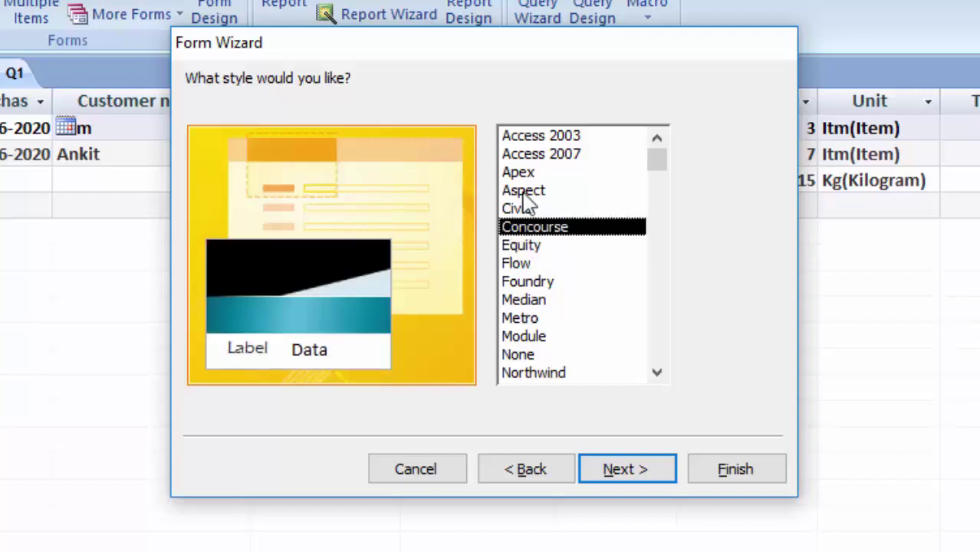
{"action": "left_click", "coordinate": [624, 471]}
{"action": "left_click", "coordinate": [738, 470]}
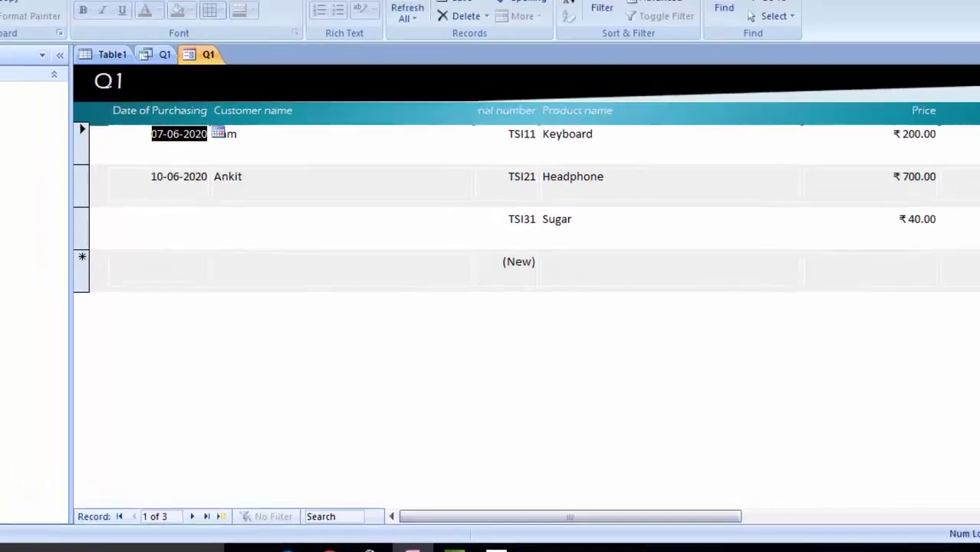
Step: In Design View, make the Q1 form's Detail section taller and close the Field List
{"action": "left_click", "coordinate": [24, 77]}
{"action": "left_click", "coordinate": [69, 195]}
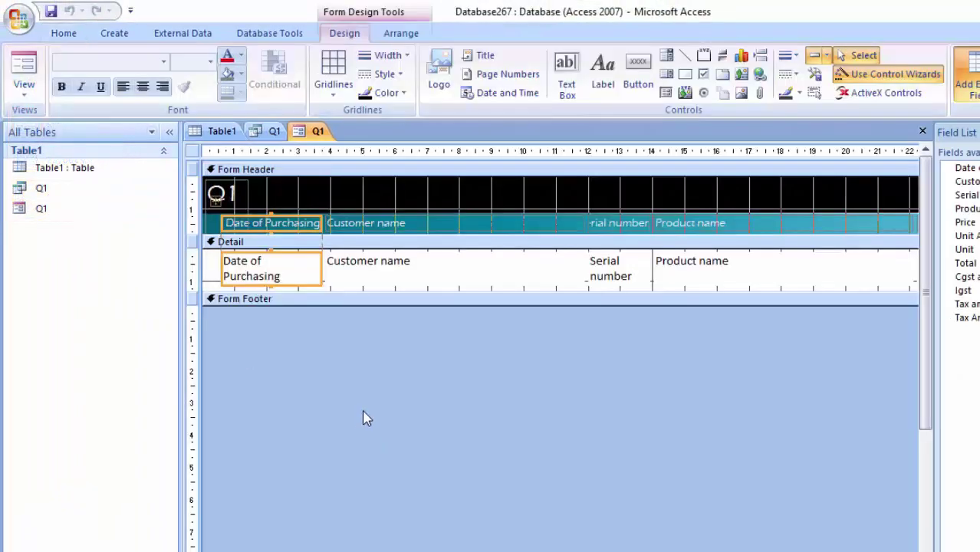
{"action": "left_click_drag", "start_coordinate": [463, 292], "coordinate": [495, 407]}
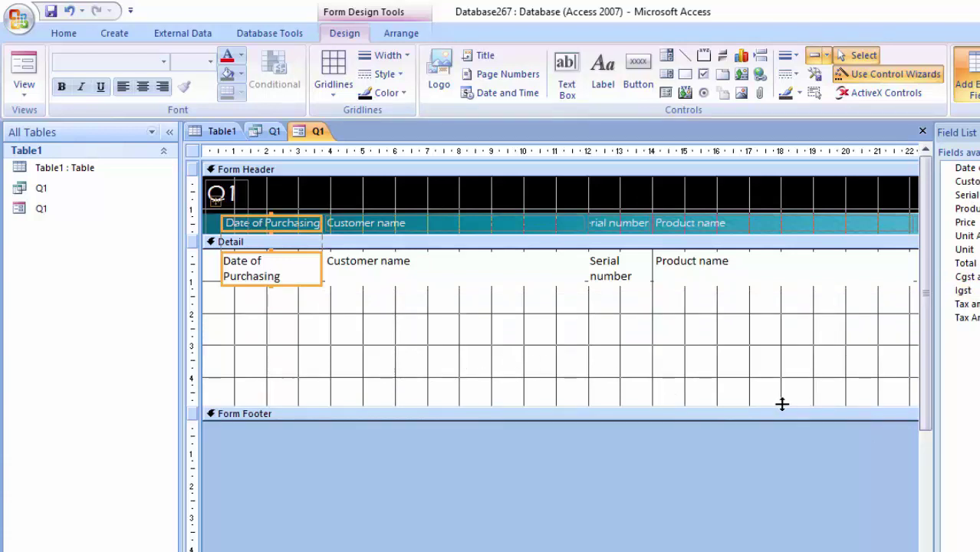
{"action": "left_click_drag", "start_coordinate": [780, 406], "coordinate": [813, 488]}
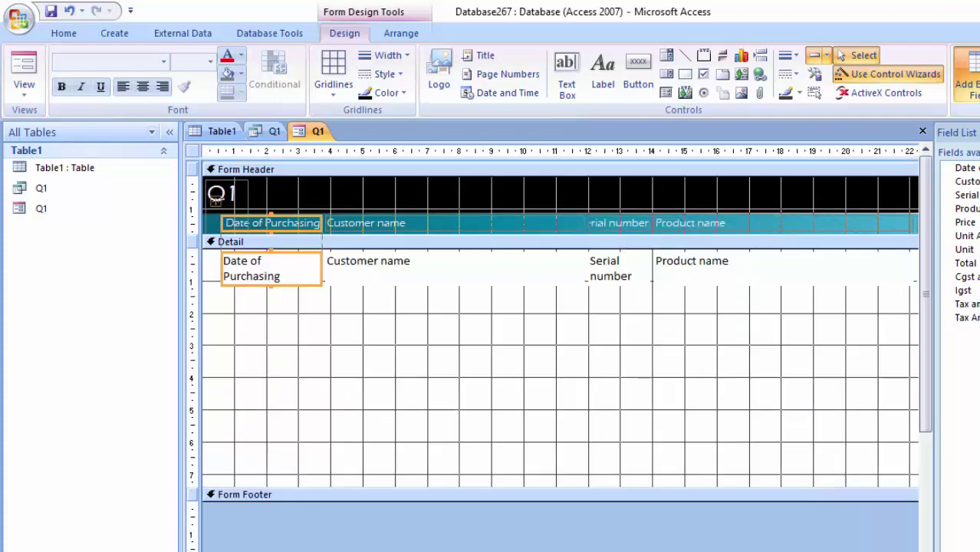
{"action": "key", "text": "alt+F8"}
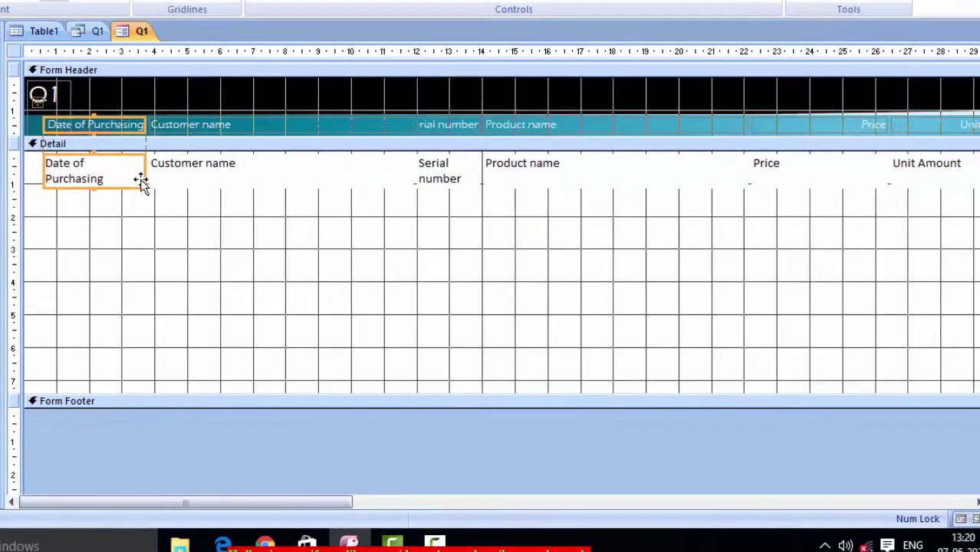
Step: Narrow the Date of Purchasing and Customer name labels, then return to the form's records
{"action": "left_click", "coordinate": [143, 187]}
{"action": "left_click_drag", "start_coordinate": [142, 186], "coordinate": [132, 189]}
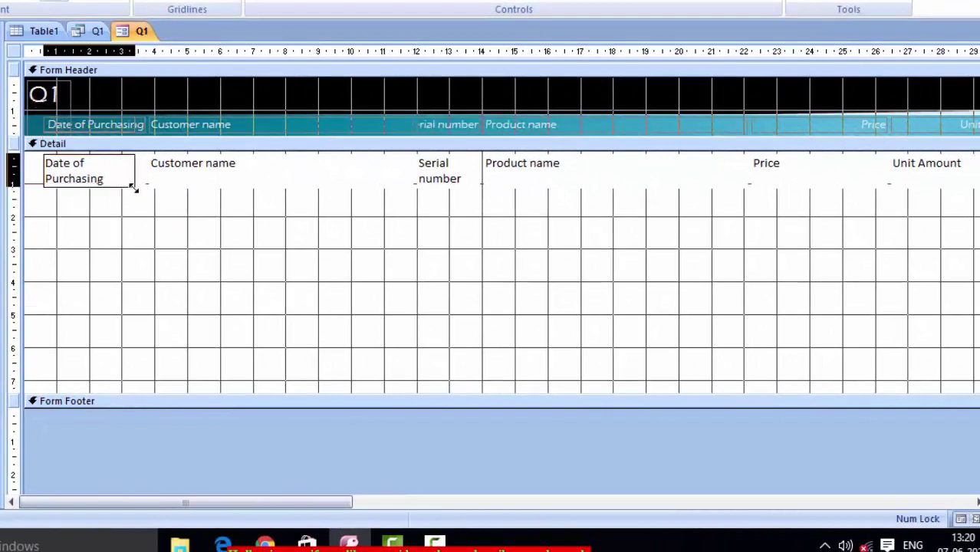
{"action": "left_click", "coordinate": [177, 169]}
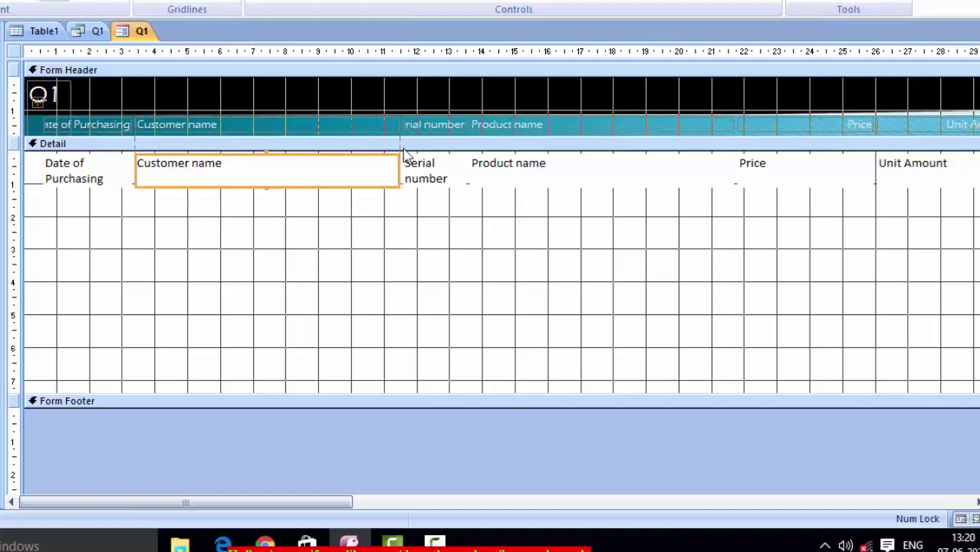
{"action": "left_click_drag", "start_coordinate": [398, 169], "coordinate": [269, 170]}
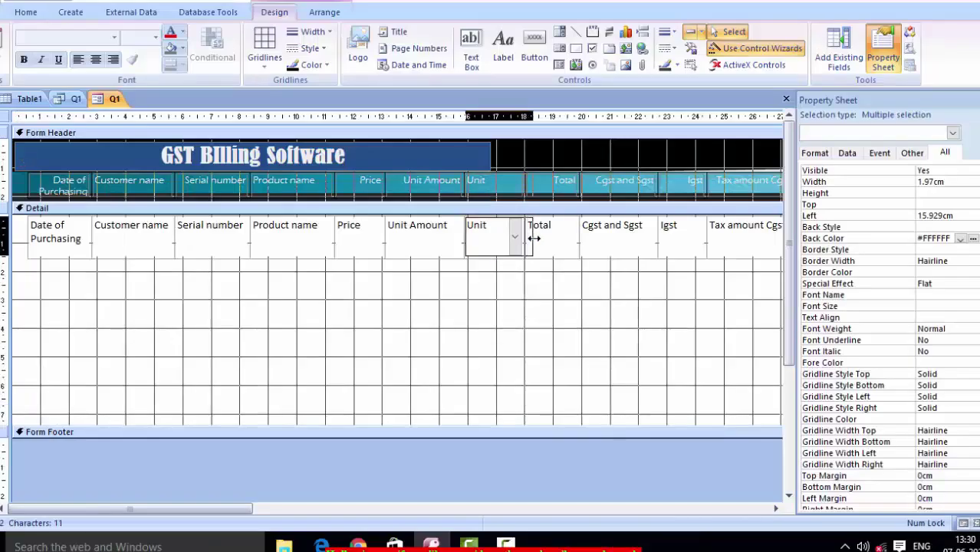
{"action": "key", "text": "F5"}
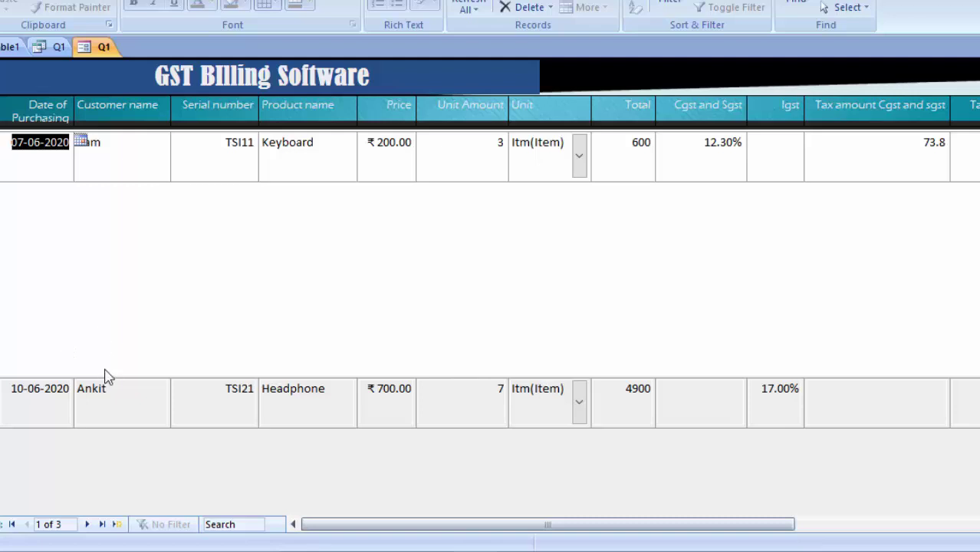
Step: Enter the customer's name in the Sugar record
{"action": "scroll", "coordinate": [99, 383], "scroll_direction": "down", "scroll_amount": 1}
{"action": "scroll", "coordinate": [121, 495], "scroll_direction": "down", "scroll_amount": 1}
{"action": "scroll", "coordinate": [120, 495], "scroll_direction": "up", "scroll_amount": 1}
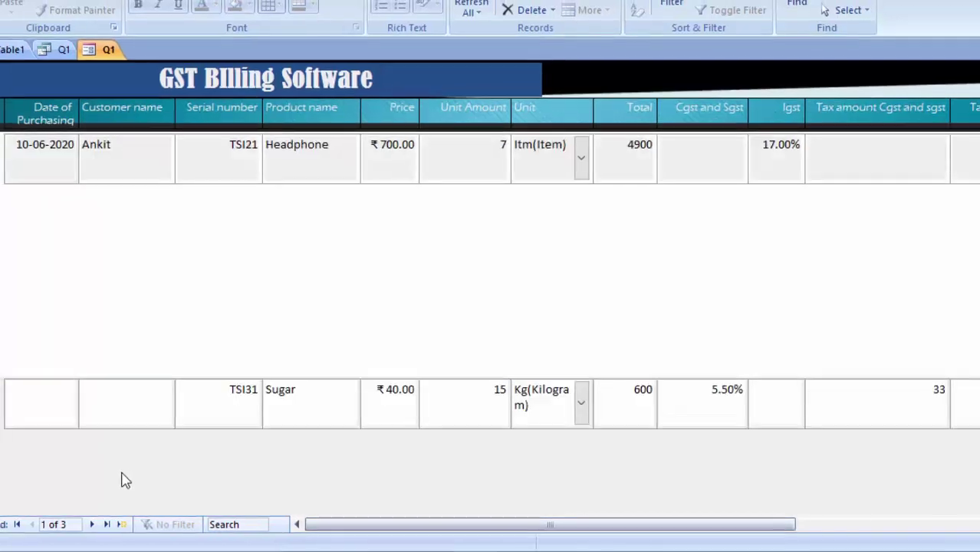
{"action": "scroll", "coordinate": [122, 483], "scroll_direction": "up", "scroll_amount": 1}
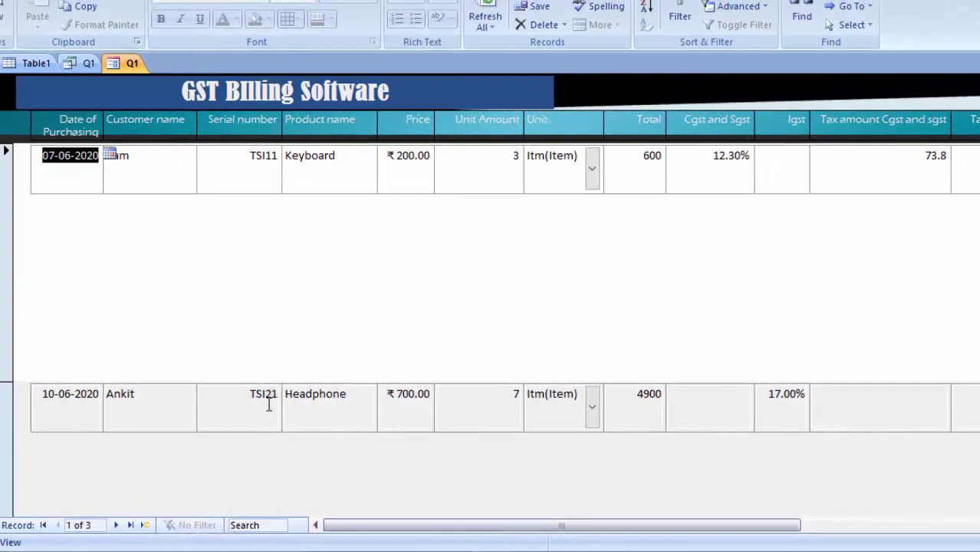
{"action": "scroll", "coordinate": [252, 467], "scroll_direction": "down", "scroll_amount": 1}
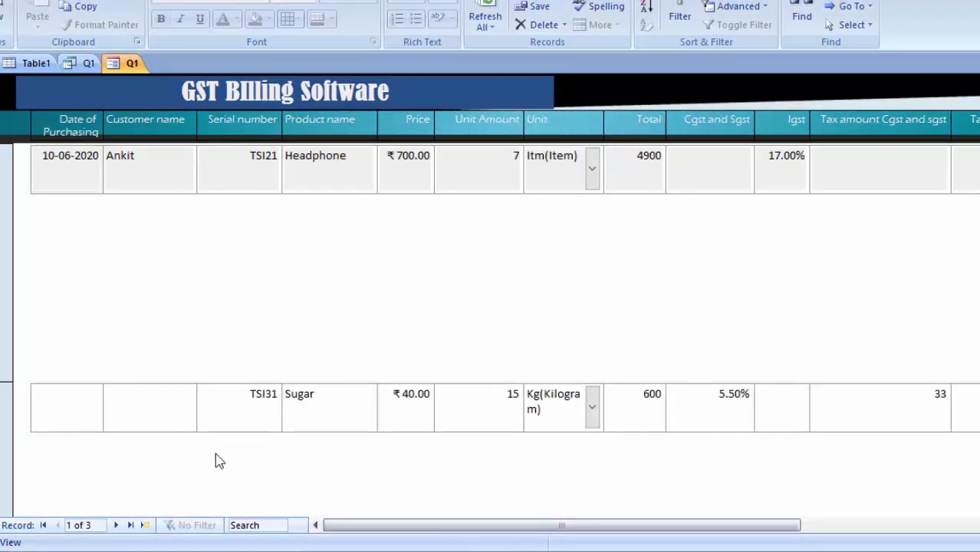
{"action": "left_click", "coordinate": [130, 408]}
{"action": "type", "text": "Ru"}
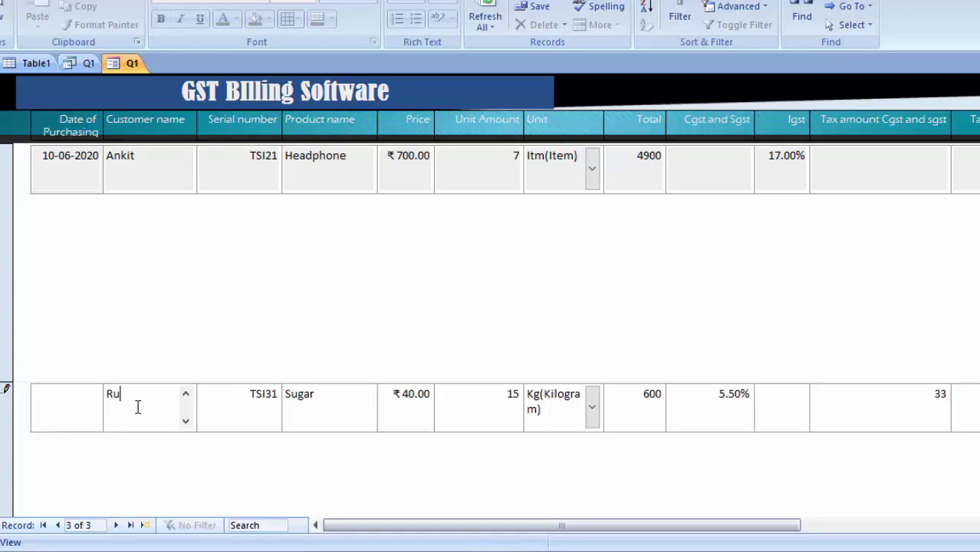
{"action": "type", "text": "pesh "}
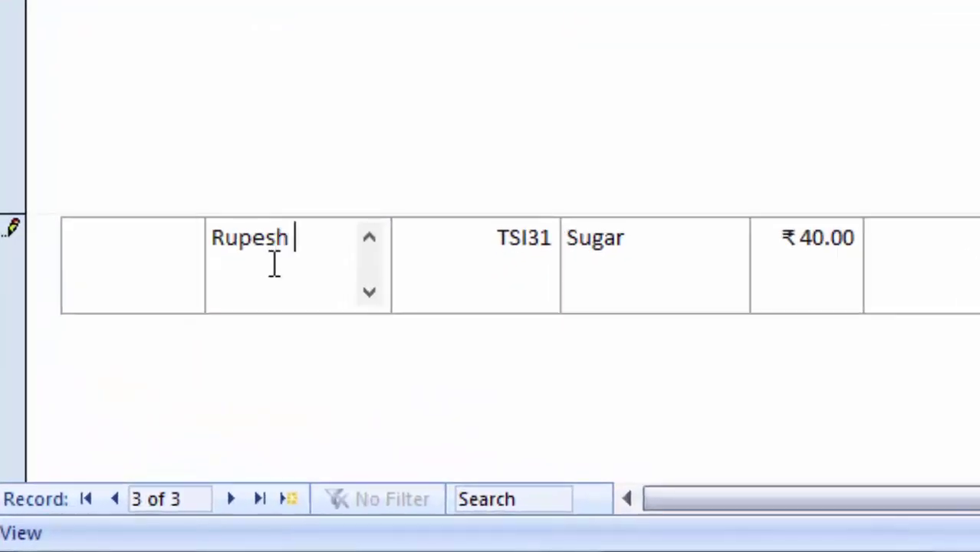
{"action": "type", "text": "Sagar"}
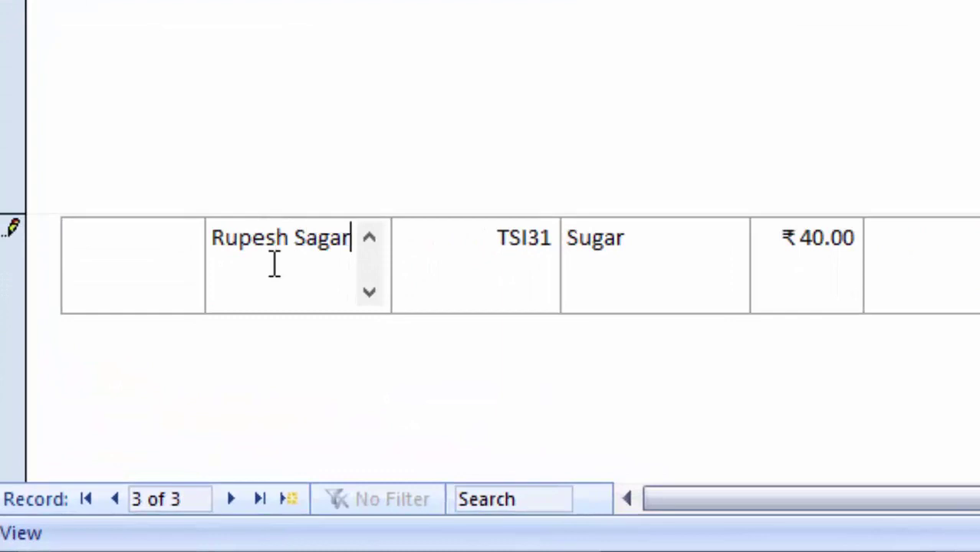
{"action": "key", "text": "Tab"}
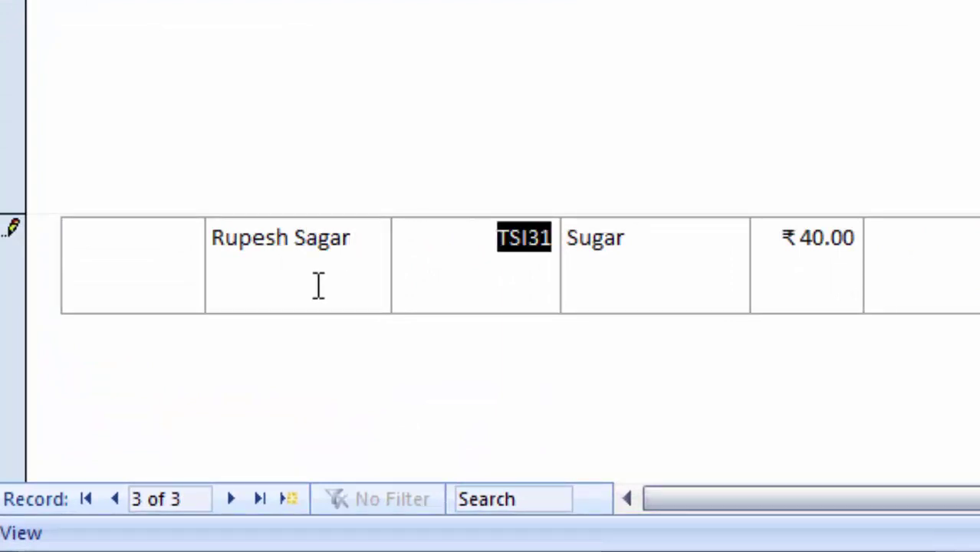
Step: Set the Sugar record's purchase date to 04-06-2020 and save it, moving to a new record
{"action": "left_click", "coordinate": [141, 265]}
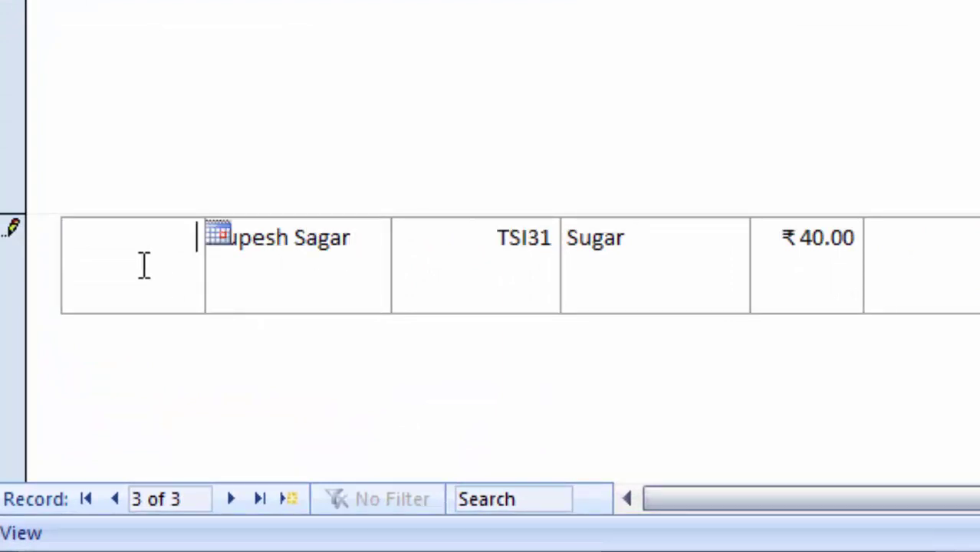
{"action": "left_click", "coordinate": [218, 237]}
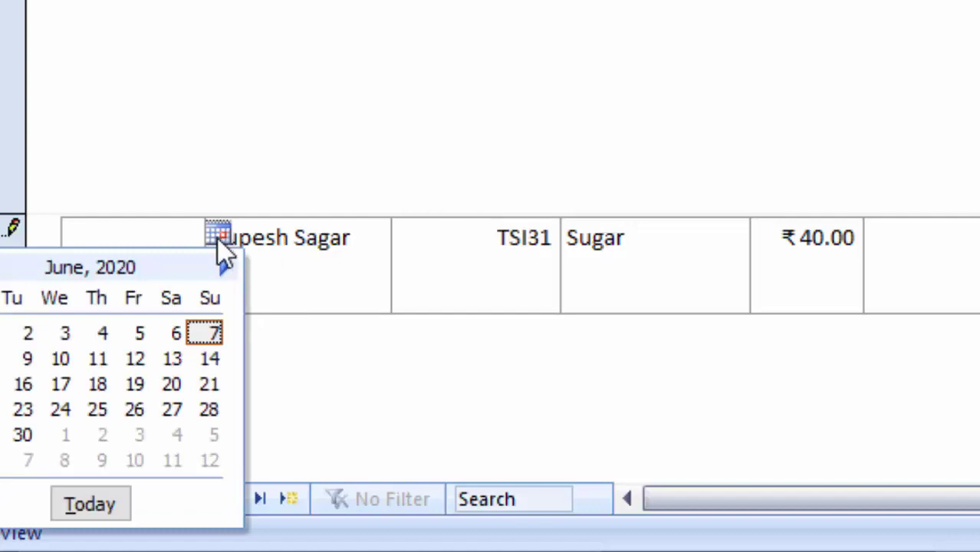
{"action": "left_click", "coordinate": [108, 333]}
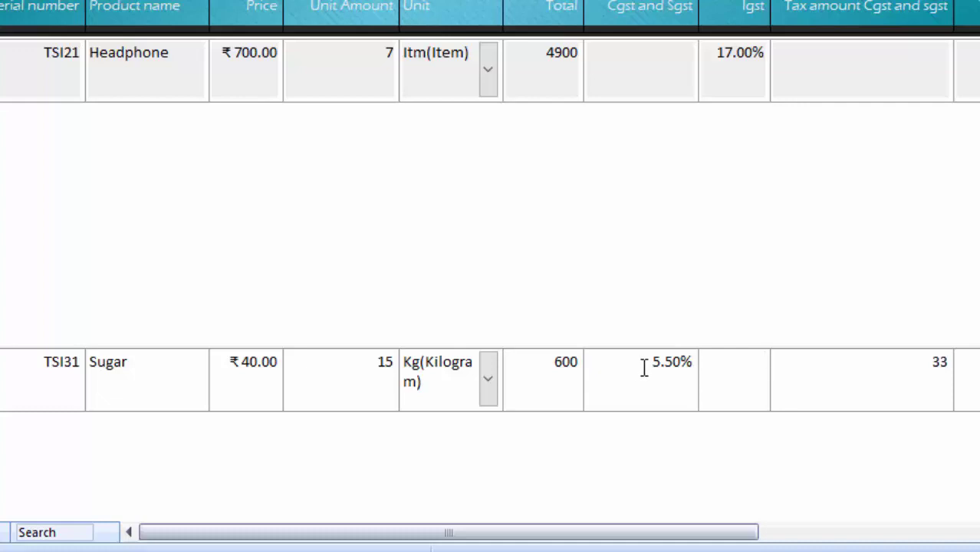
{"action": "key", "text": "Return"}
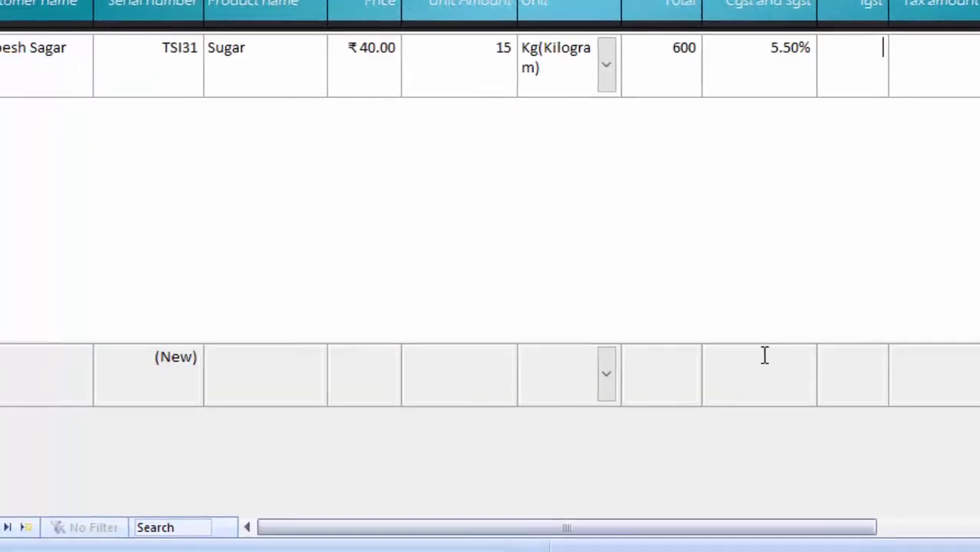
Step: Date the new record 18-06-2020 and enter the customer's name
{"action": "left_click", "coordinate": [85, 369]}
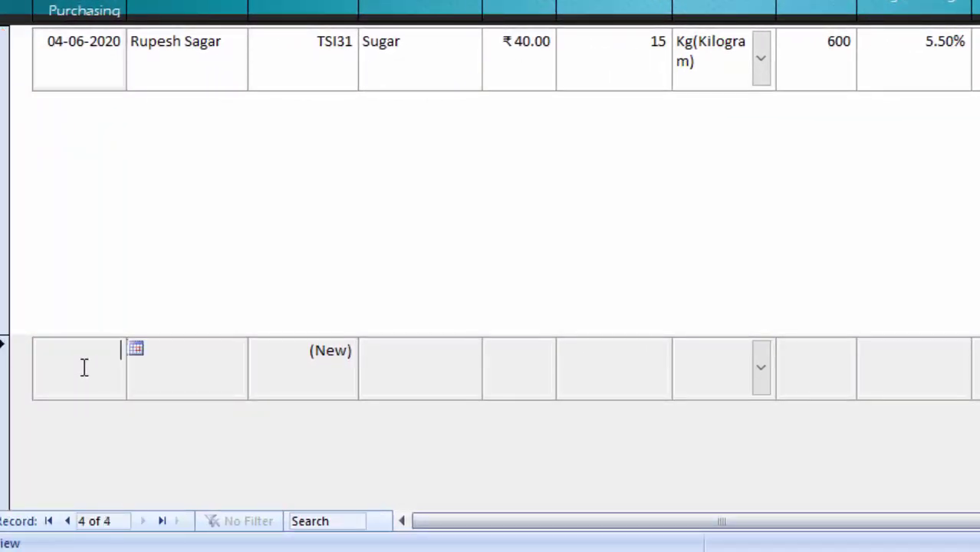
{"action": "left_click", "coordinate": [135, 349]}
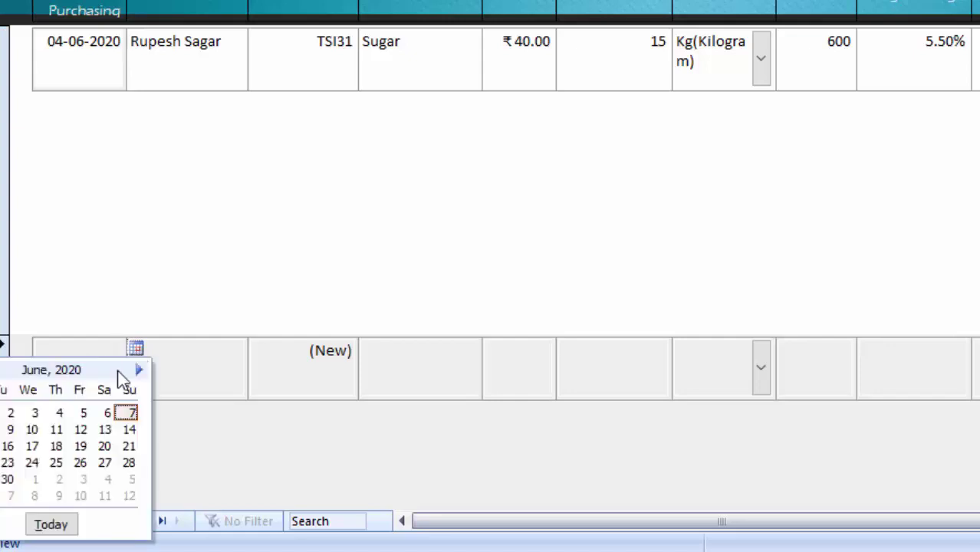
{"action": "left_click", "coordinate": [55, 446]}
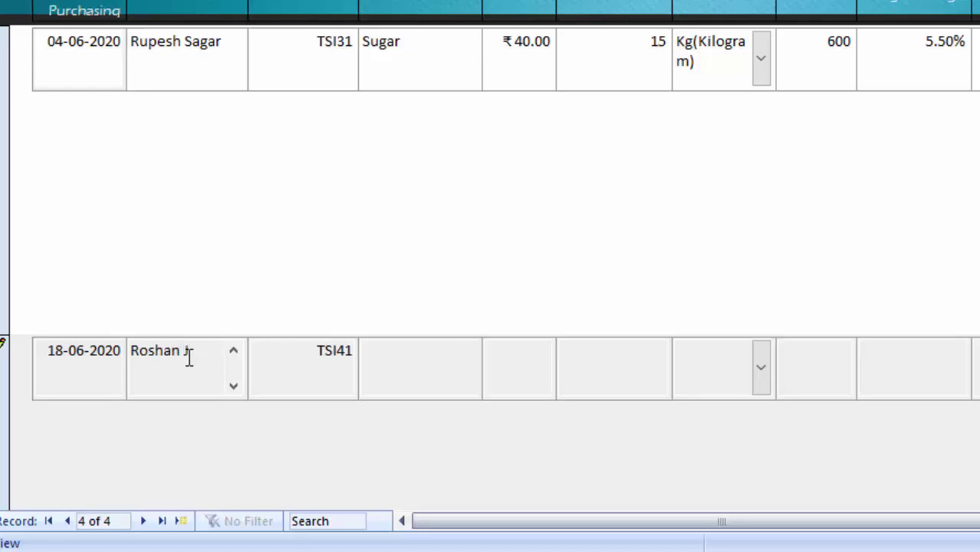
{"action": "type", "text": "aha"}
{"action": "key", "text": "Tab"}
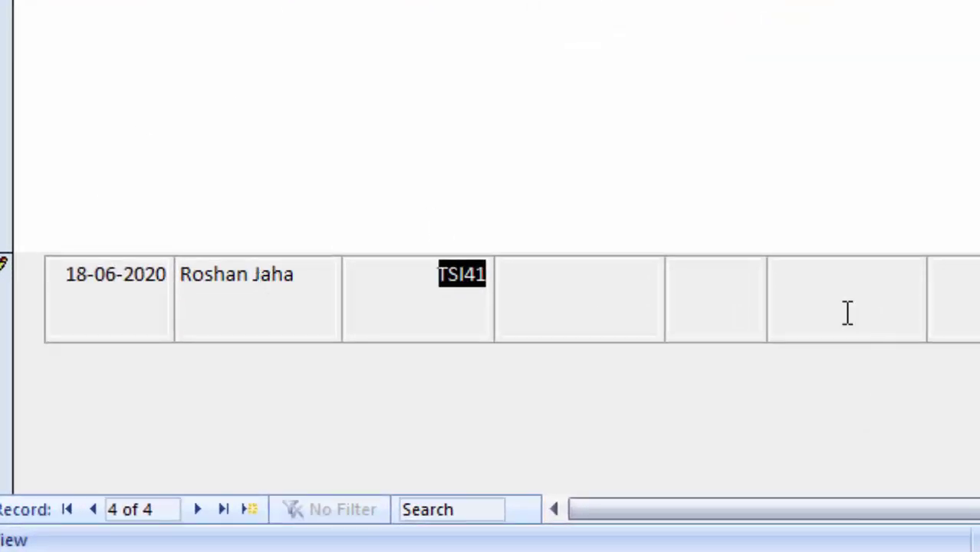
Step: Enter product Besan at price 150, quantity 3, unit Kg(Kilogram), for a Total of 450
{"action": "left_click", "coordinate": [586, 295]}
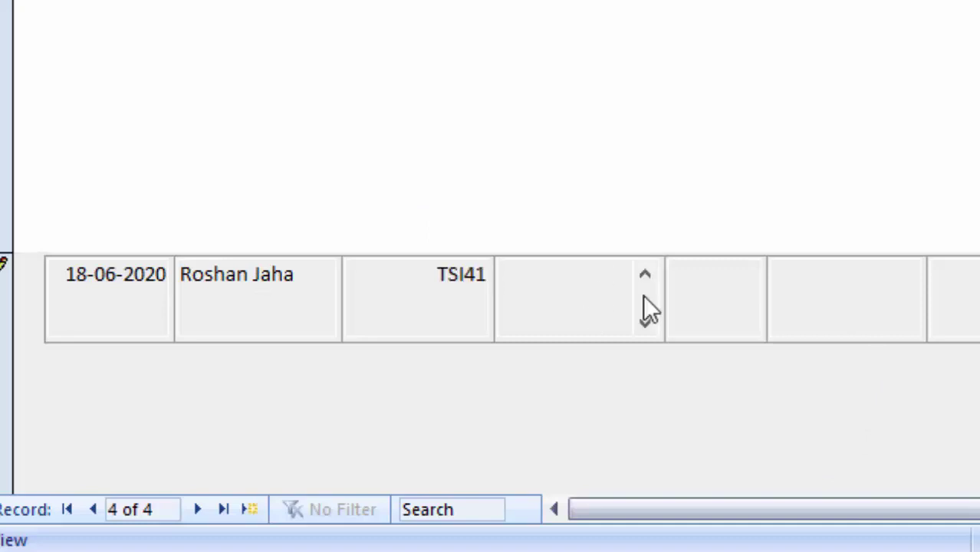
{"action": "type", "text": "Besa"}
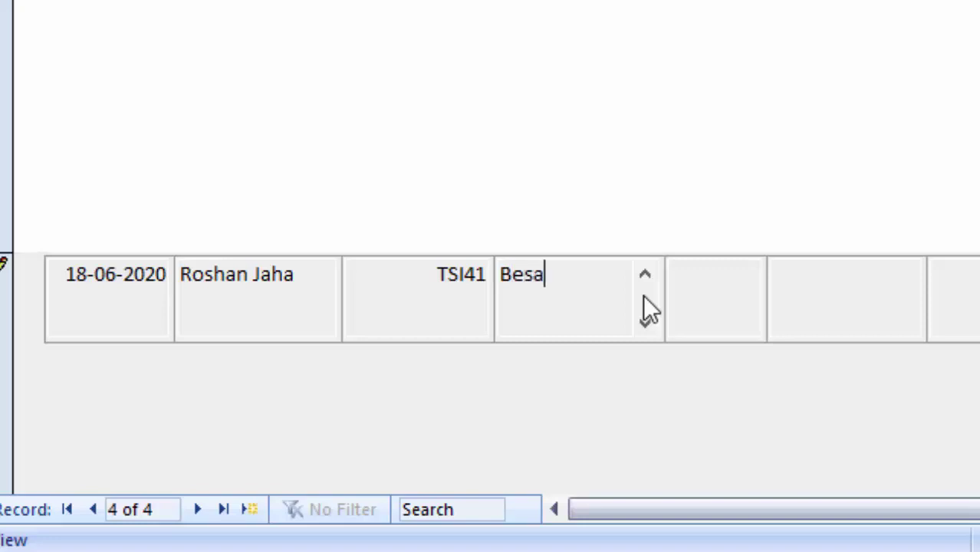
{"action": "type", "text": "n"}
{"action": "key", "text": "Tab"}
{"action": "type", "text": "1"}
{"action": "type", "text": "50"}
{"action": "key", "text": "Tab"}
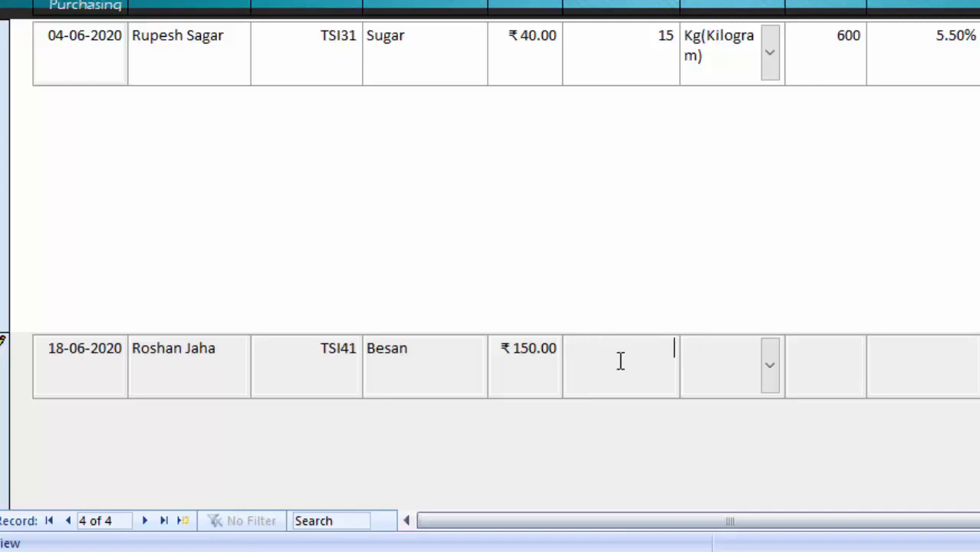
{"action": "type", "text": "3"}
{"action": "key", "text": "Tab"}
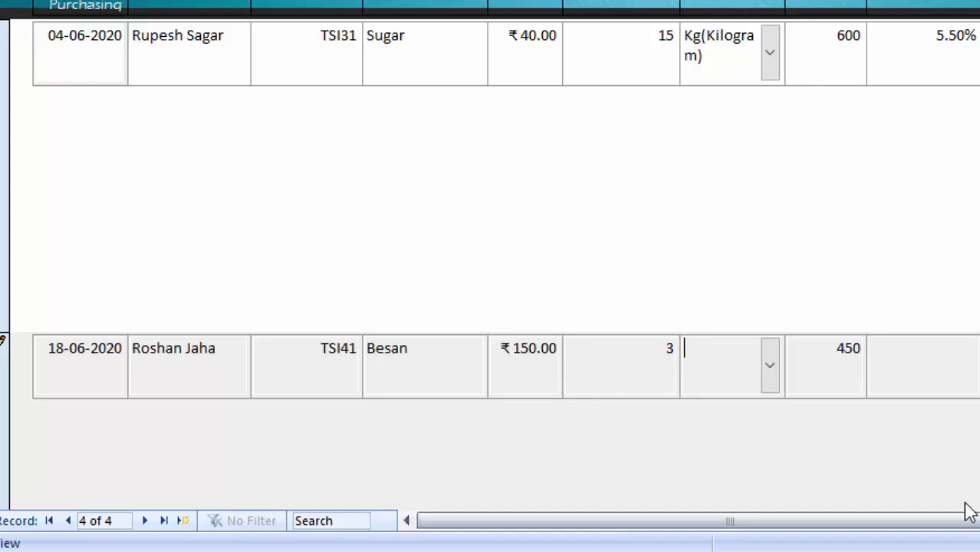
{"action": "left_click", "coordinate": [764, 374]}
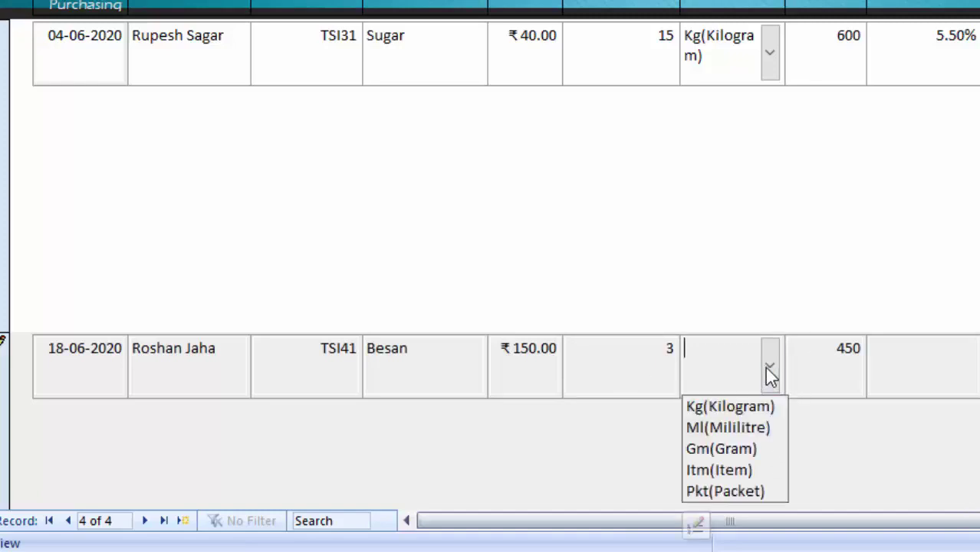
{"action": "left_click", "coordinate": [755, 405]}
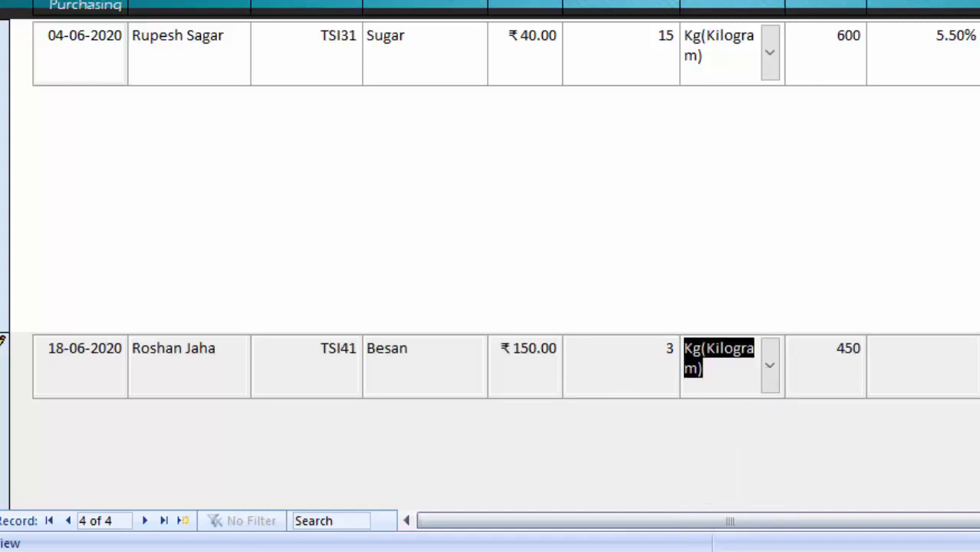
{"action": "left_click", "coordinate": [927, 364]}
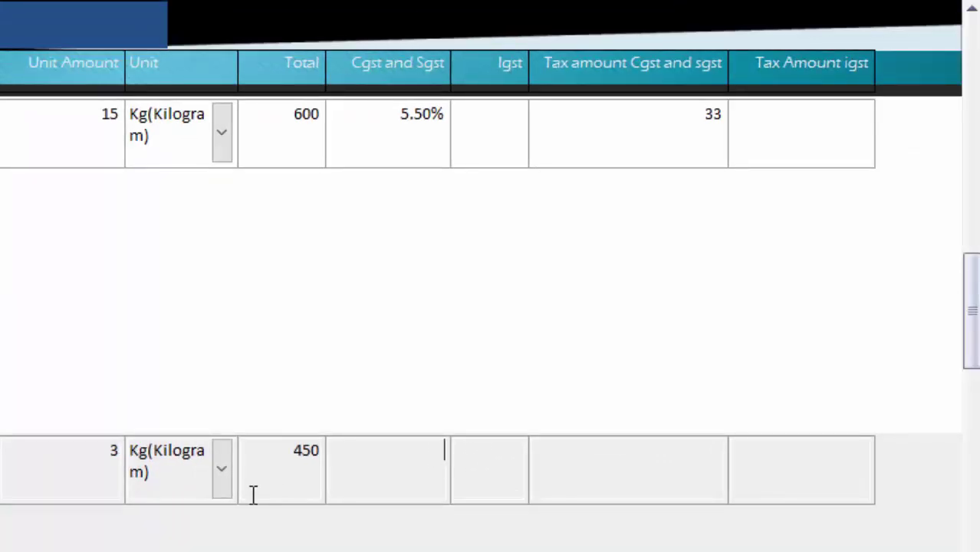
Step: Replace the trial 6% Igst rate with a 7% Cgst and Sgst rate, giving tax 31.5
{"action": "left_click", "coordinate": [481, 465]}
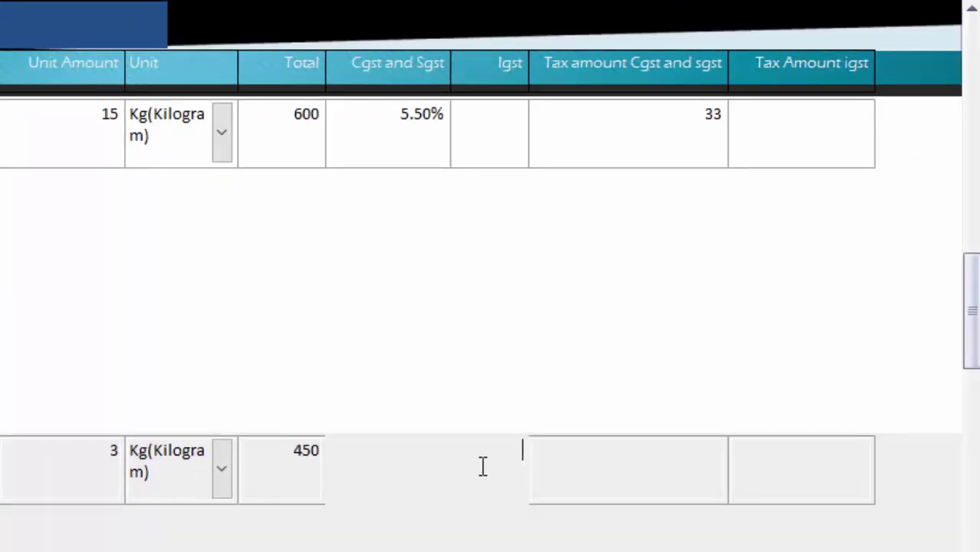
{"action": "type", "text": "6%"}
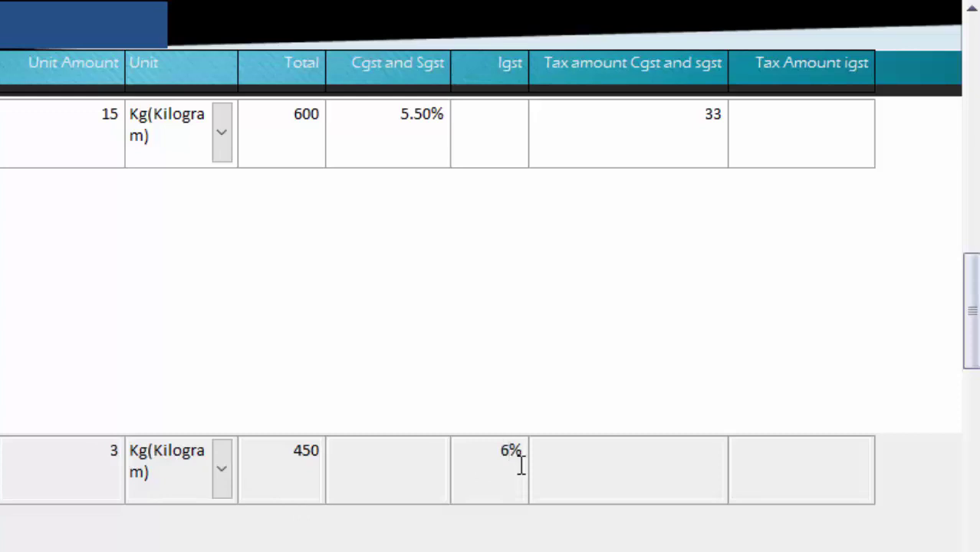
{"action": "left_click", "coordinate": [664, 480]}
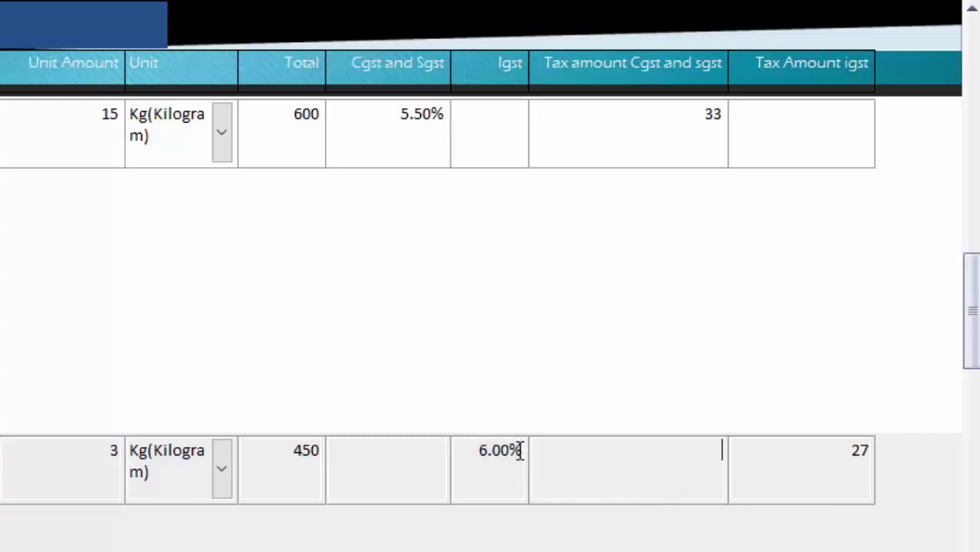
{"action": "left_click_drag", "start_coordinate": [521, 450], "coordinate": [459, 453]}
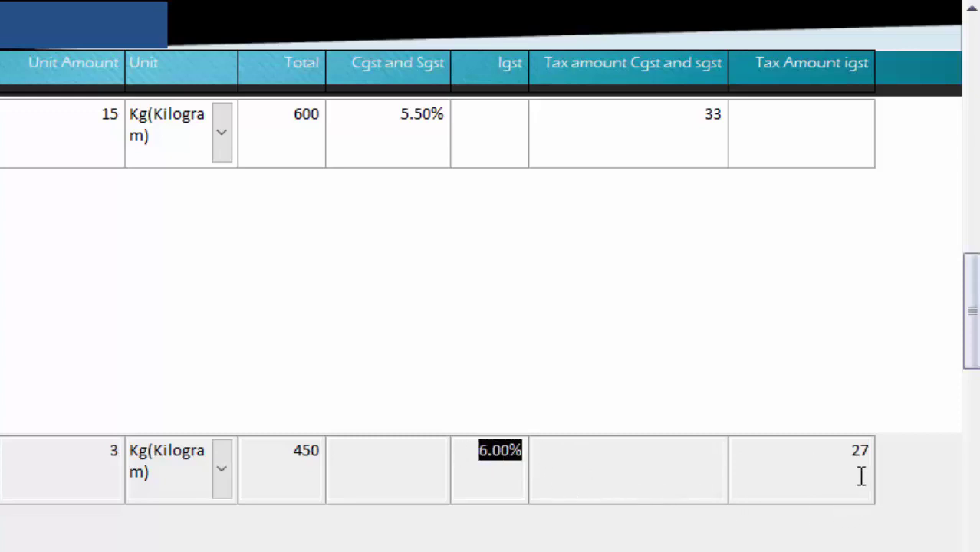
{"action": "key", "text": "BackSpace"}
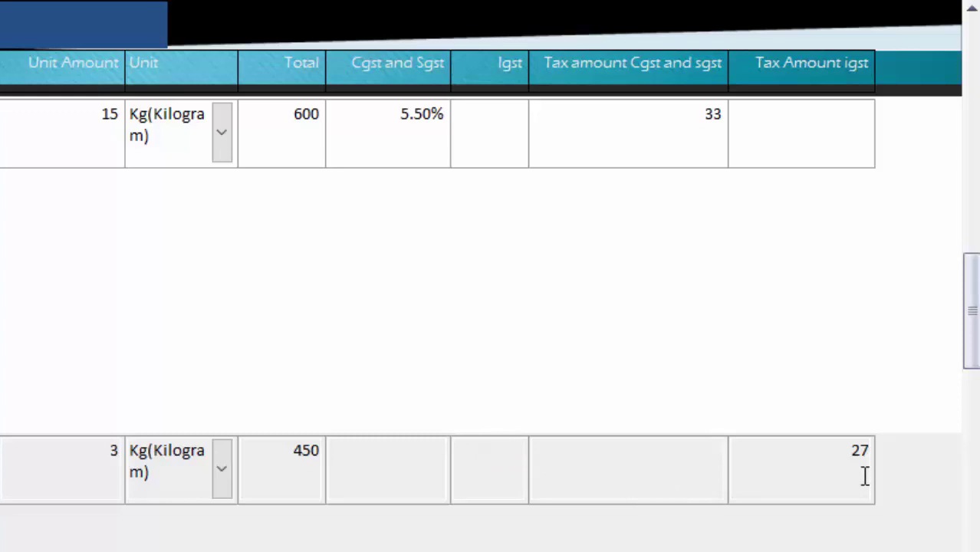
{"action": "left_click", "coordinate": [380, 455]}
{"action": "type", "text": "7"}
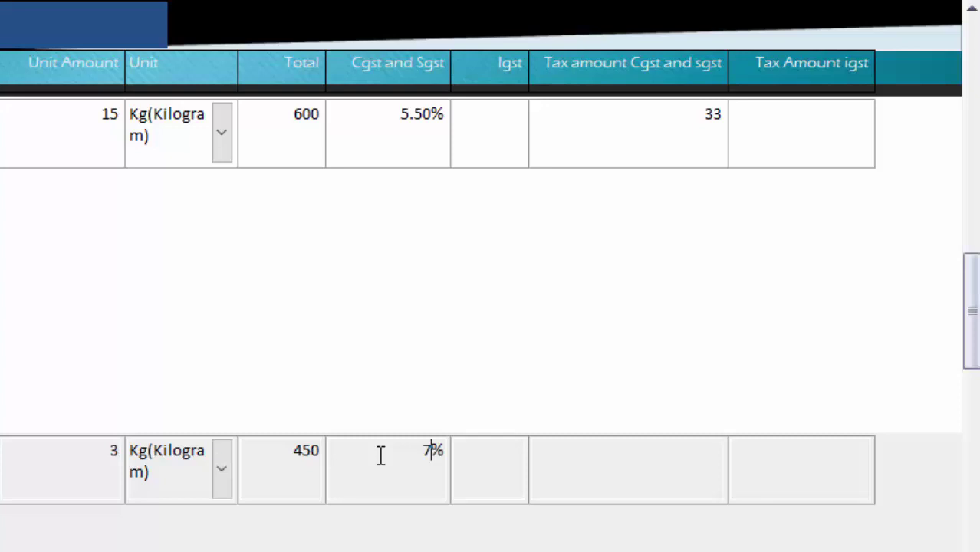
{"action": "key", "text": "Tab"}
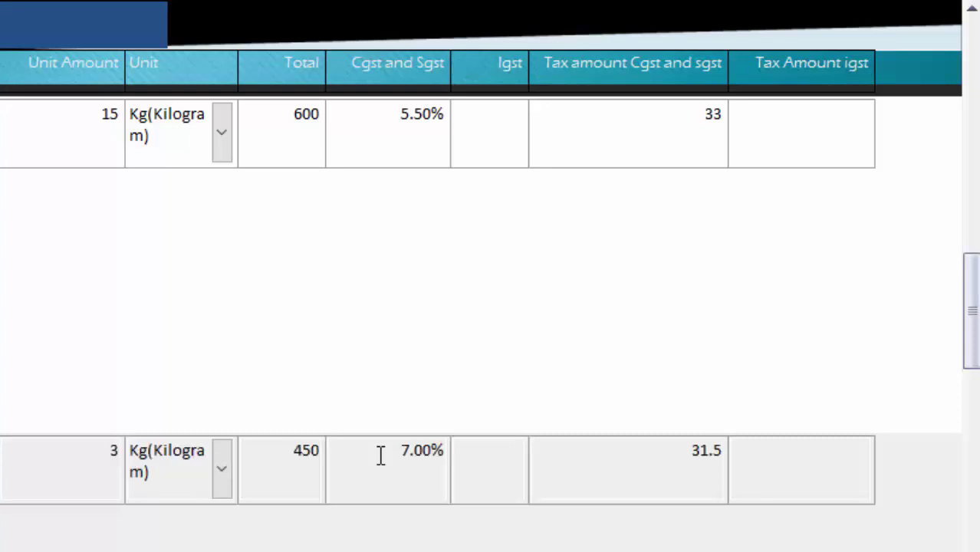
{"action": "scroll", "coordinate": [74, 473], "scroll_direction": "up", "scroll_amount": 3}
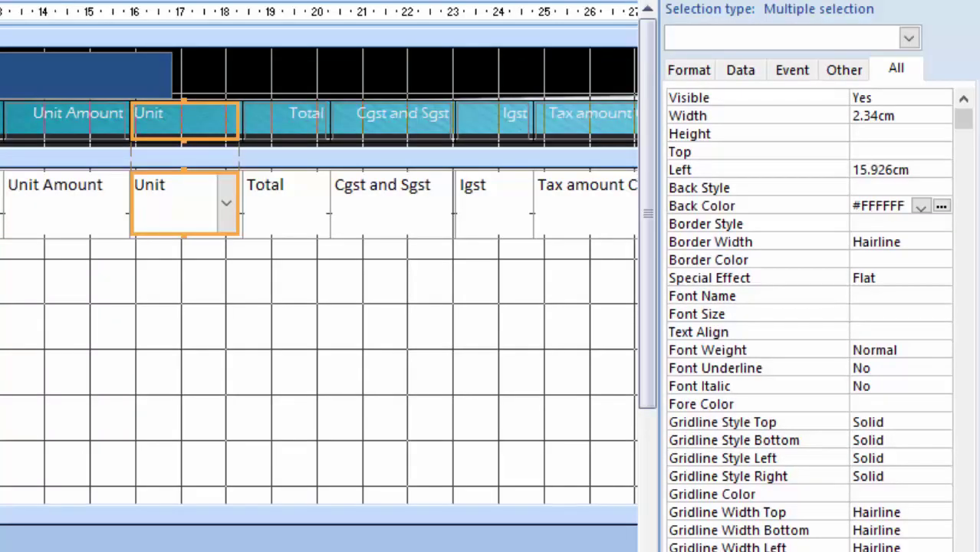
Step: Give Date of Purchasing, Customer name, Serial number, Product name, Price and Unit Amount the #A7DA4E background
{"action": "left_click", "coordinate": [318, 157]}
{"action": "key", "text": "Tab"}
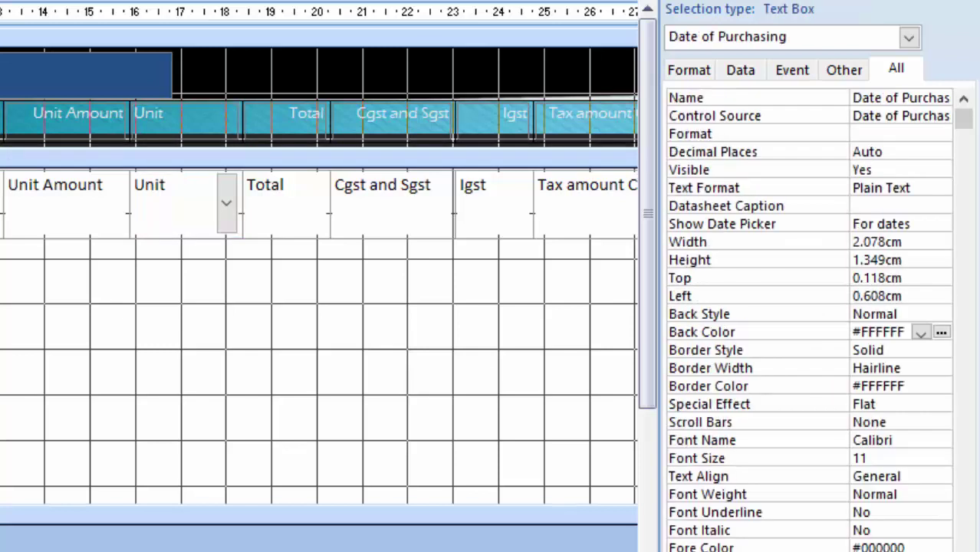
{"action": "key", "text": "Tab"}
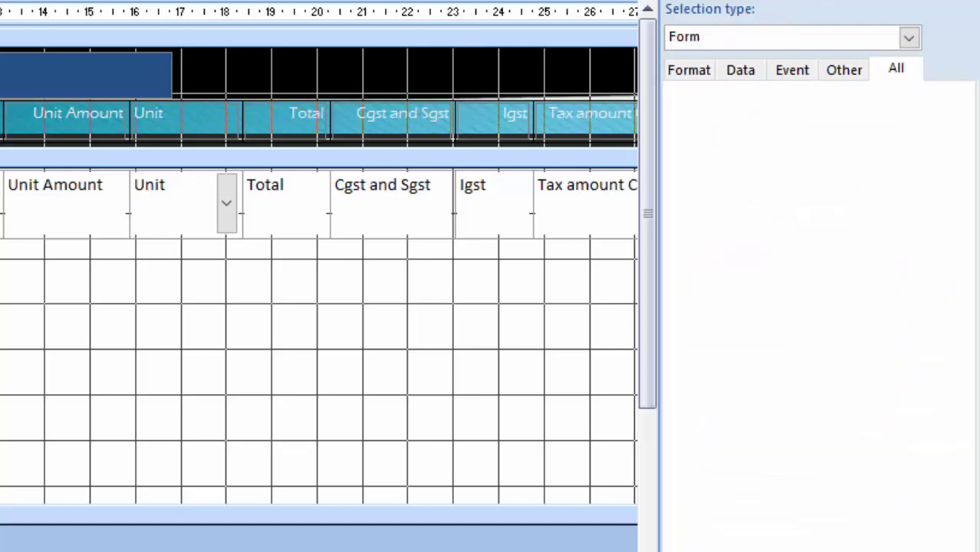
{"action": "key", "text": "Tab"}
{"action": "key", "text": "Tab"}
{"action": "key", "text": "Tab"}
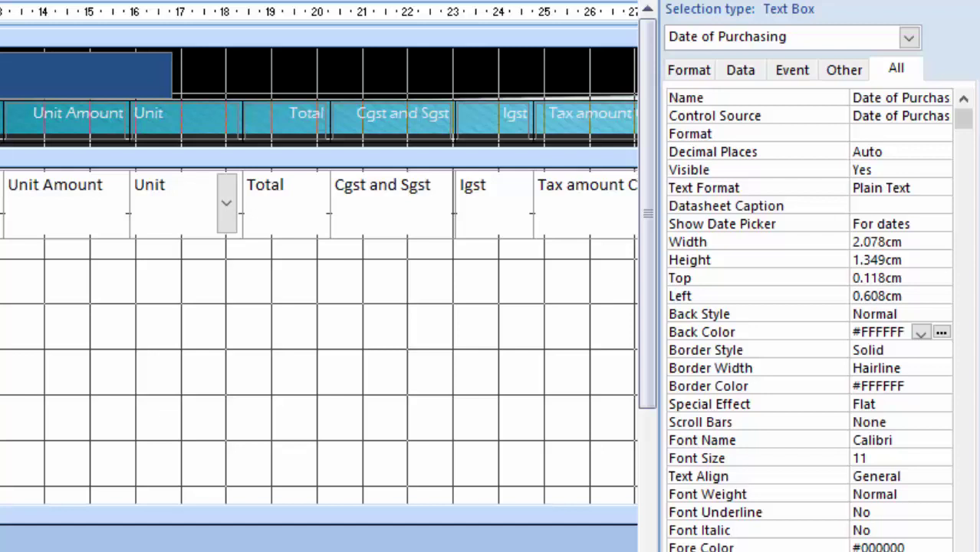
{"action": "type", "text": "#A7DA4E"}
{"action": "key", "text": "shift+Tab"}
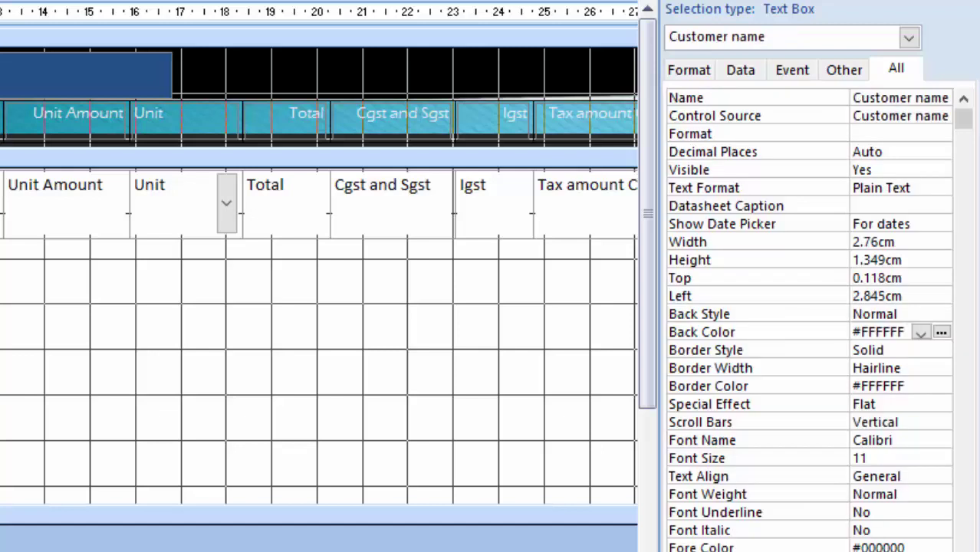
{"action": "key", "text": "ctrl+v"}
{"action": "key", "text": "shift+Tab"}
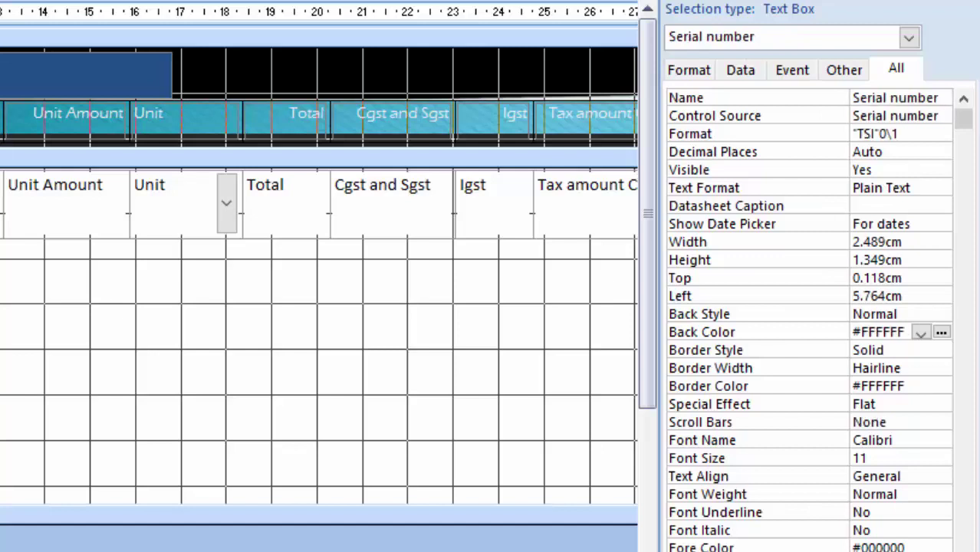
{"action": "key", "text": "ctrl+v"}
{"action": "key", "text": "Tab"}
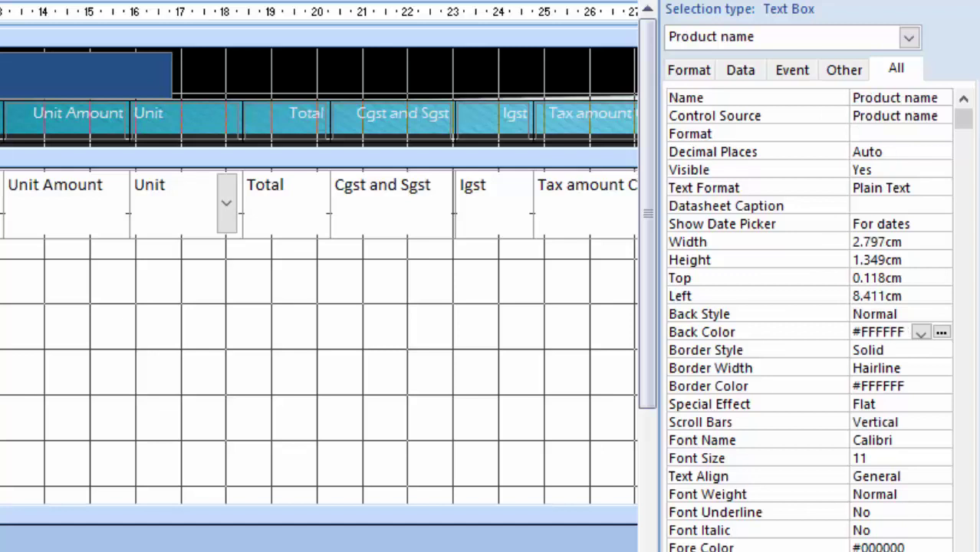
{"action": "type", "text": "#A7DA4E"}
{"action": "key", "text": "Tab"}
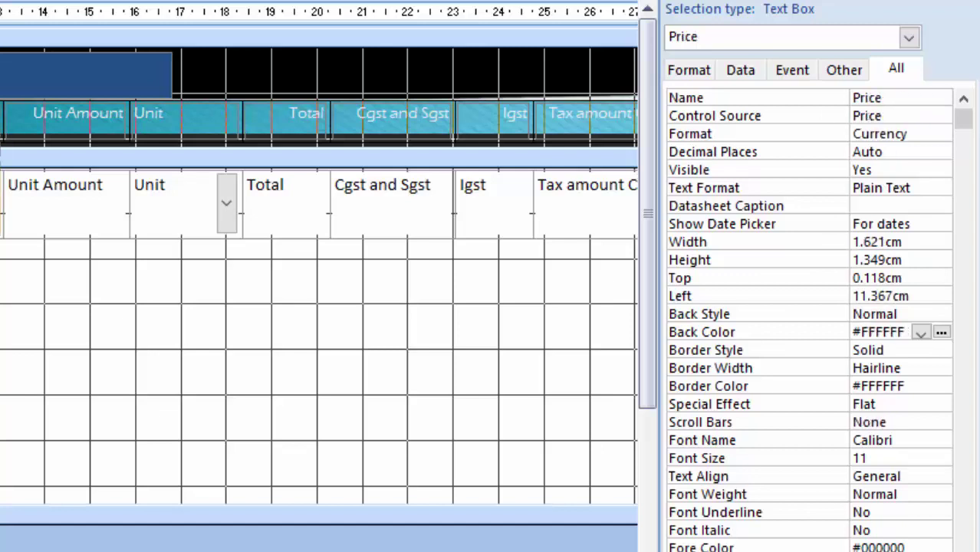
{"action": "type", "text": "#A7DA4E"}
{"action": "key", "text": "Tab"}
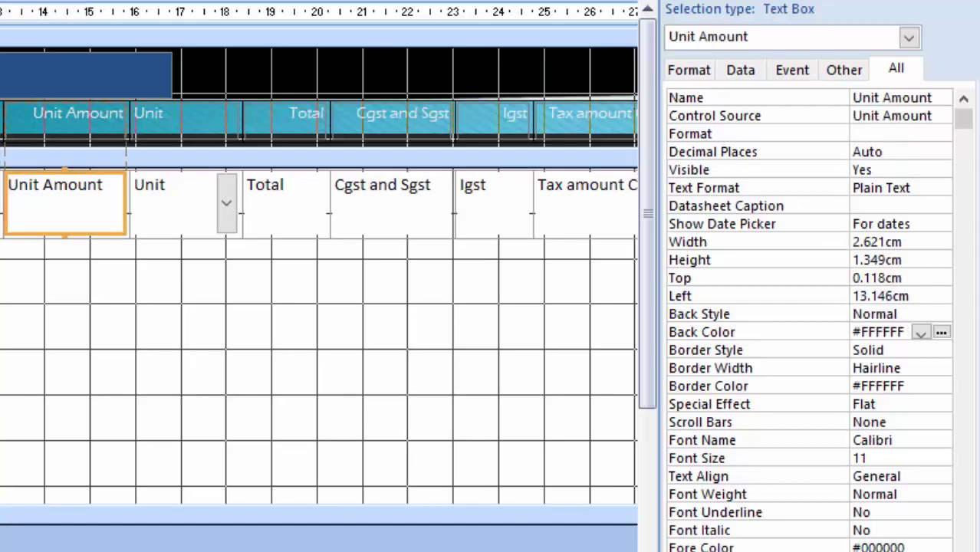
{"action": "type", "text": "#A7DA4E"}
Step: Shade Unit, Total, Cgst and Sgst, Igst and both tax amount fields #A7DA4E, then view the form
{"action": "left_click", "coordinate": [184, 232]}
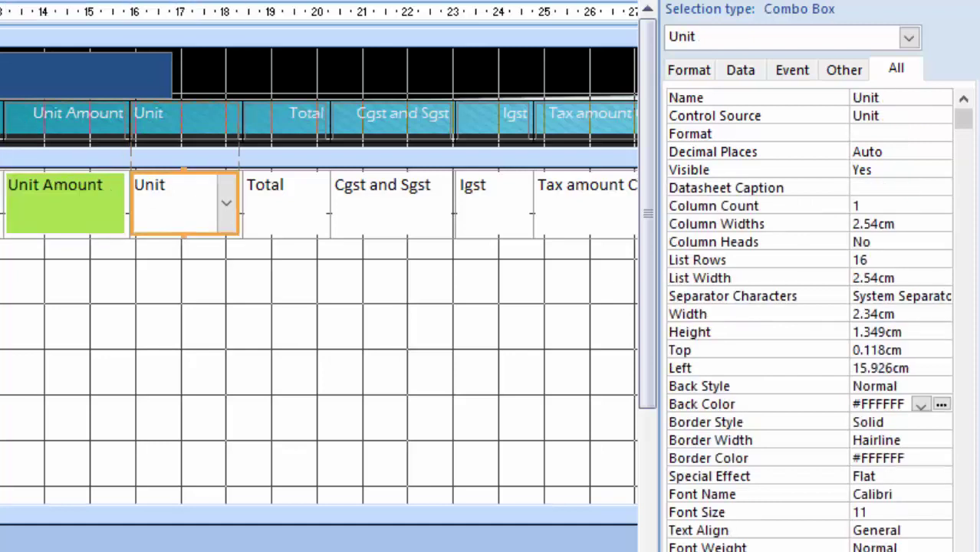
{"action": "type", "text": "#A7DA4E"}
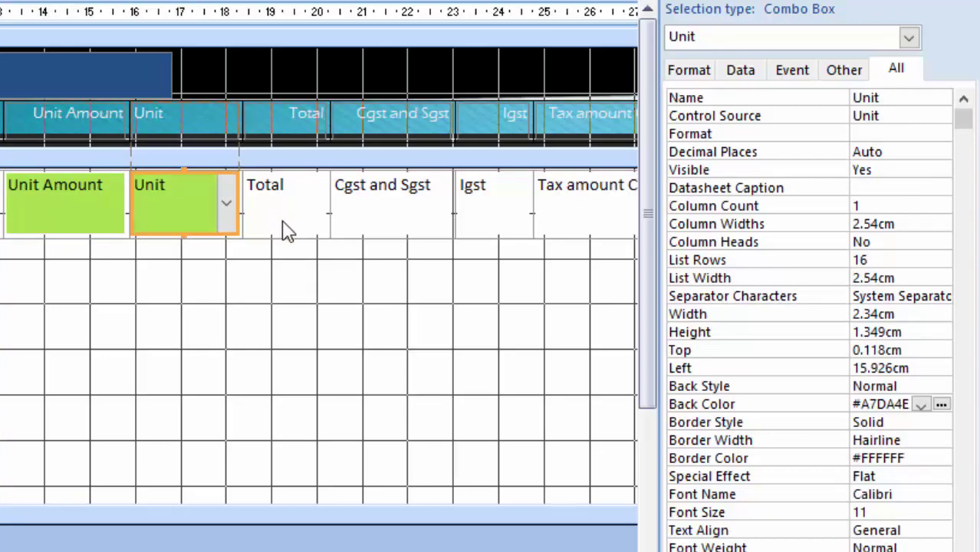
{"action": "left_click", "coordinate": [286, 226]}
{"action": "key", "text": "ctrl+v"}
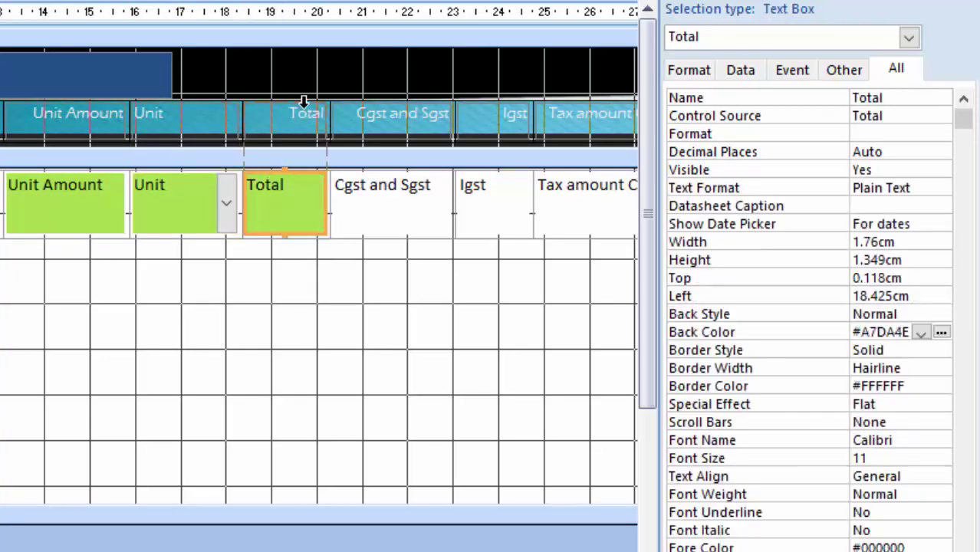
{"action": "left_click", "coordinate": [357, 211]}
{"action": "key", "text": "ctrl+v"}
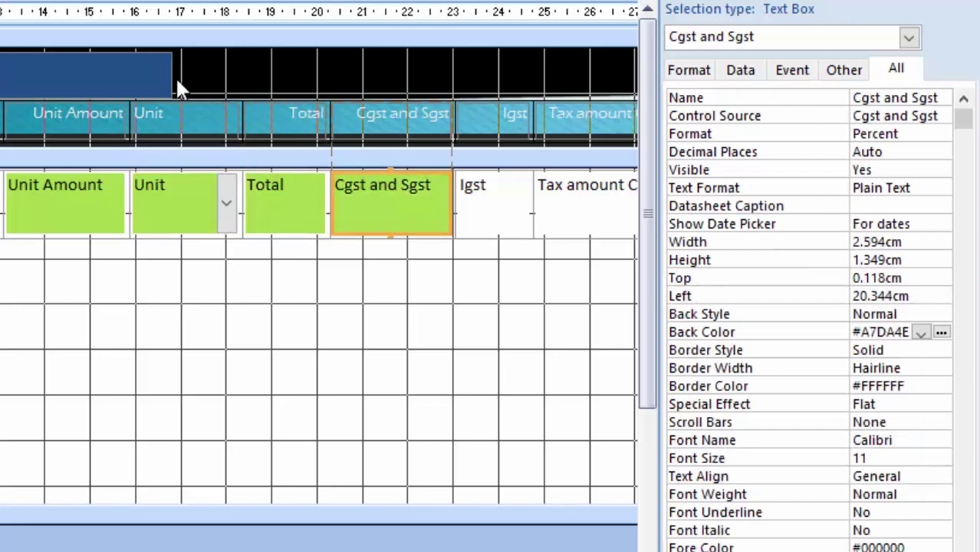
{"action": "left_click", "coordinate": [485, 210]}
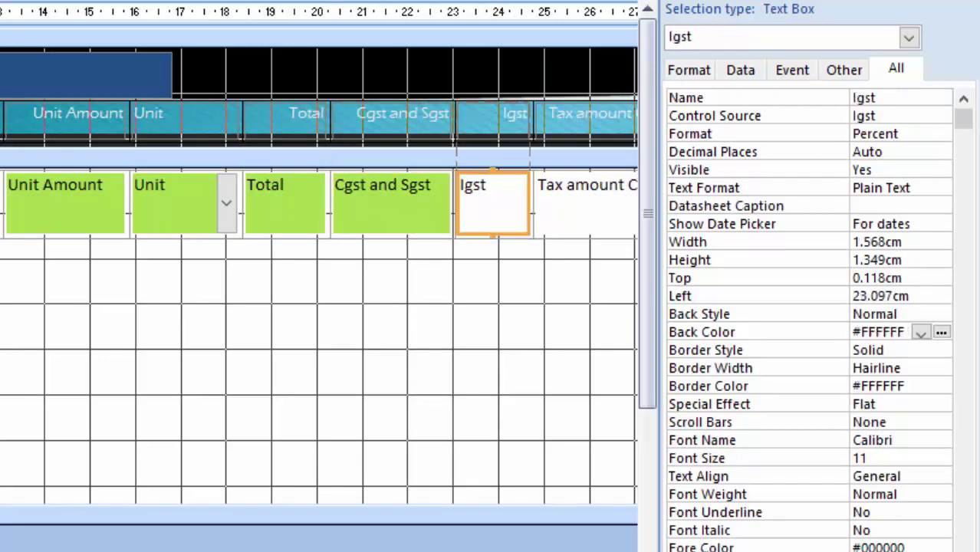
{"action": "type", "text": "#A7DA4E"}
{"action": "left_click", "coordinate": [579, 232]}
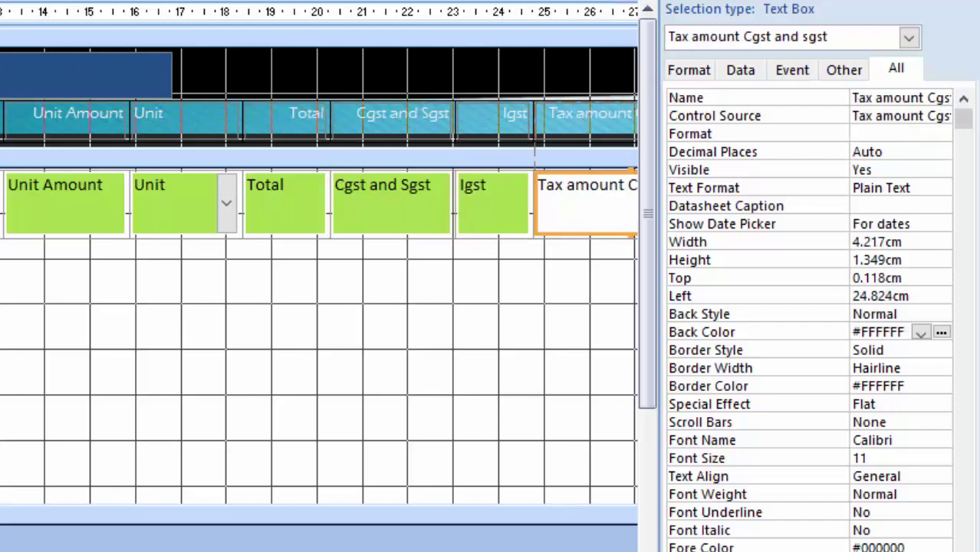
{"action": "type", "text": "#A7DA4E"}
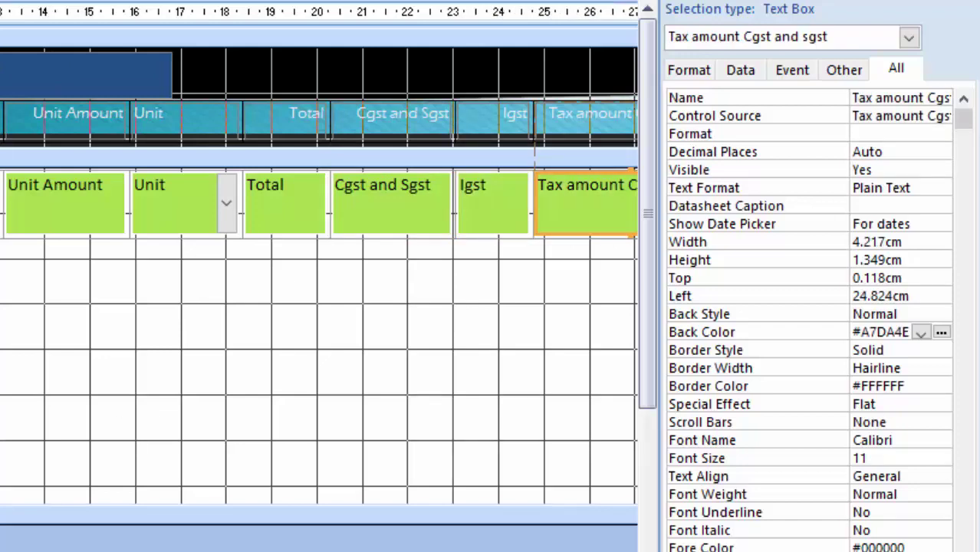
{"action": "scroll", "coordinate": [319, 276], "scroll_direction": "right", "scroll_amount": 3}
{"action": "scroll", "coordinate": [318, 275], "scroll_direction": "right", "scroll_amount": 3}
{"action": "scroll", "coordinate": [318, 276], "scroll_direction": "right", "scroll_amount": 3}
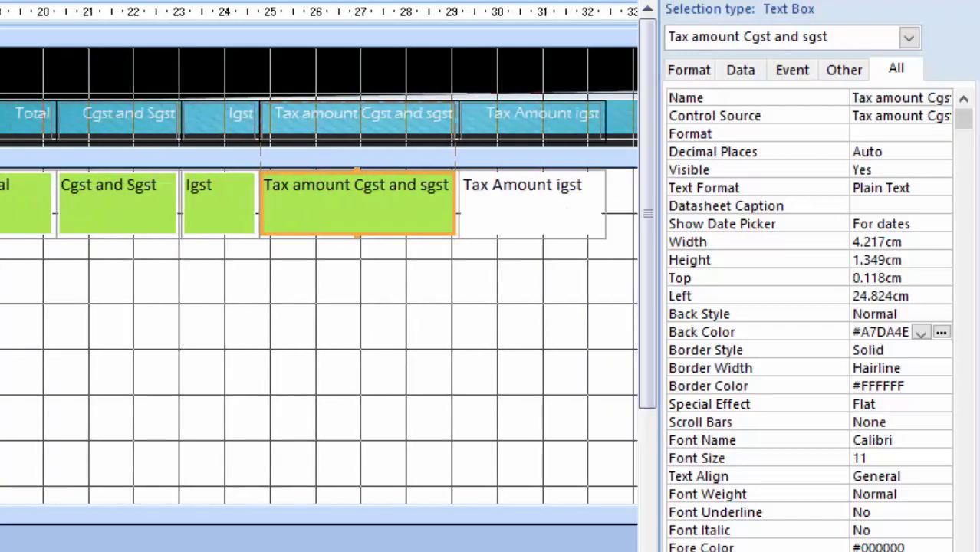
{"action": "scroll", "coordinate": [318, 276], "scroll_direction": "right", "scroll_amount": 3}
{"action": "left_click", "coordinate": [434, 239]}
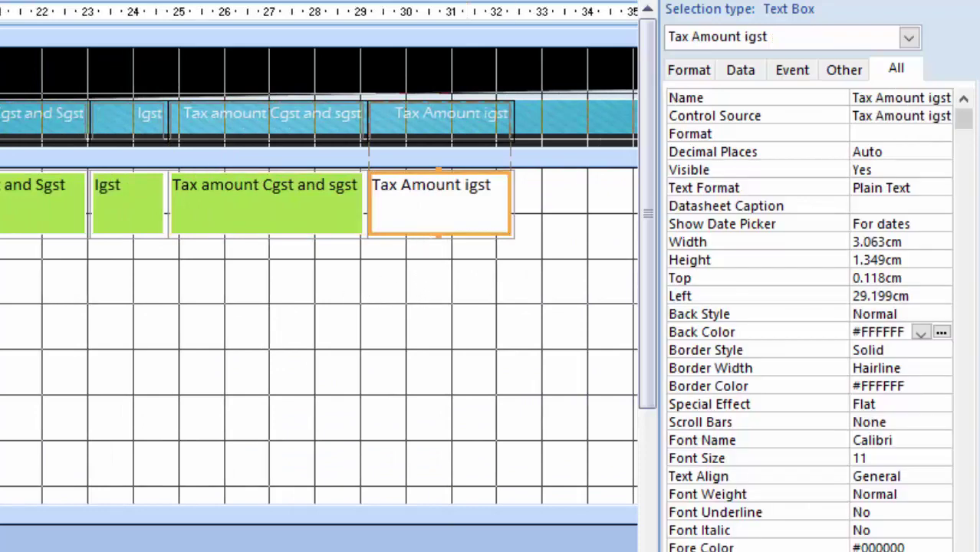
{"action": "type", "text": "#A7DA4E"}
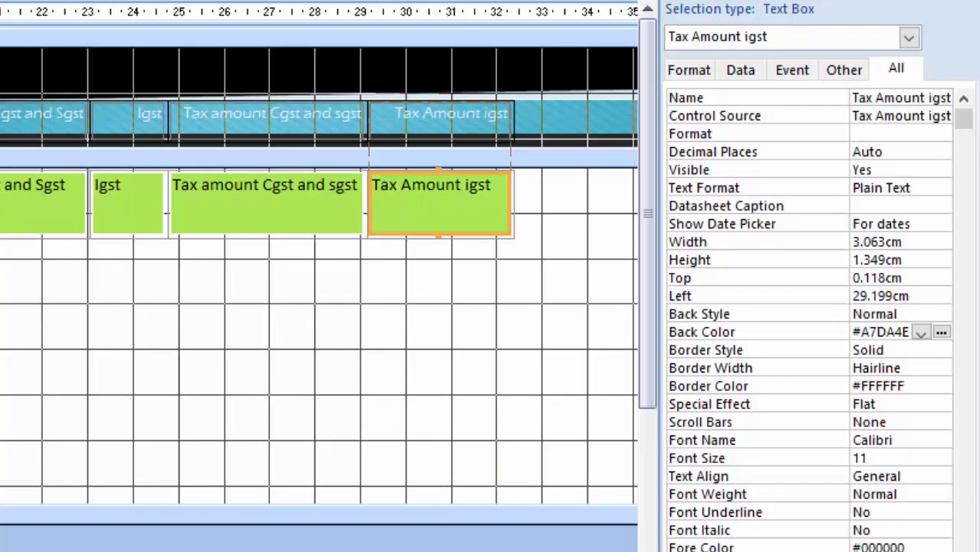
{"action": "key", "text": "F5"}
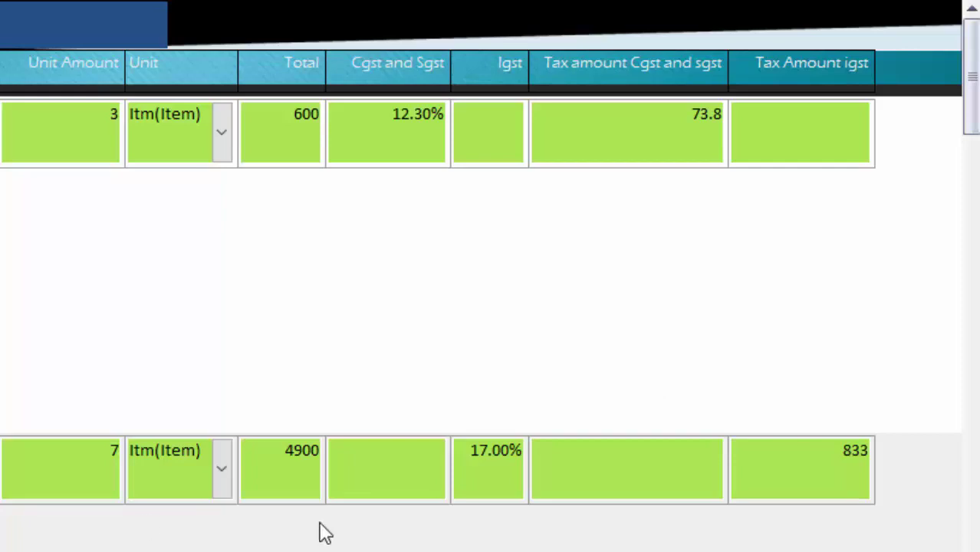
{"action": "scroll", "coordinate": [315, 531], "scroll_direction": "down", "scroll_amount": 1}
{"action": "scroll", "coordinate": [314, 532], "scroll_direction": "down", "scroll_amount": 1}
{"action": "scroll", "coordinate": [315, 531], "scroll_direction": "down", "scroll_amount": 1}
{"action": "scroll", "coordinate": [314, 537], "scroll_direction": "up", "scroll_amount": 1}
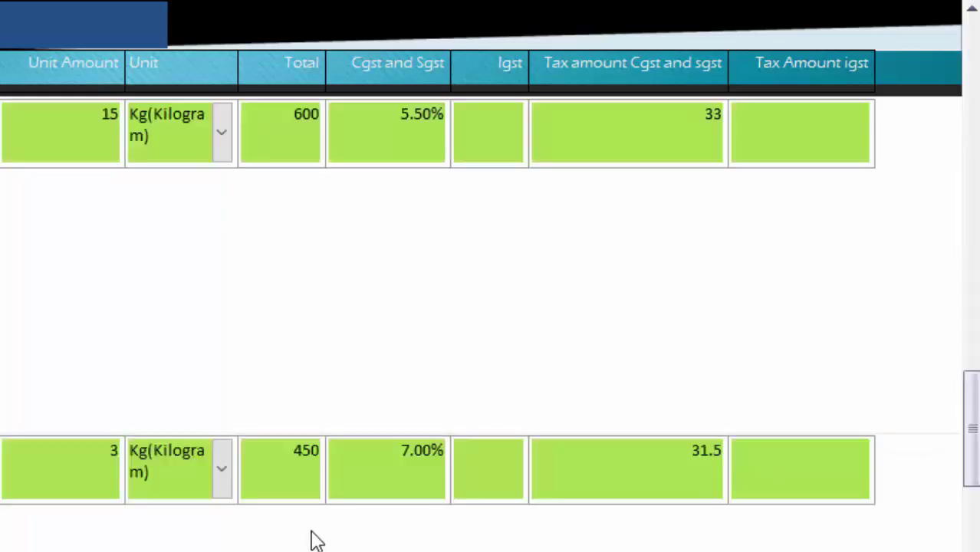
{"action": "scroll", "coordinate": [310, 539], "scroll_direction": "up", "scroll_amount": 1}
{"action": "scroll", "coordinate": [303, 539], "scroll_direction": "up", "scroll_amount": 1}
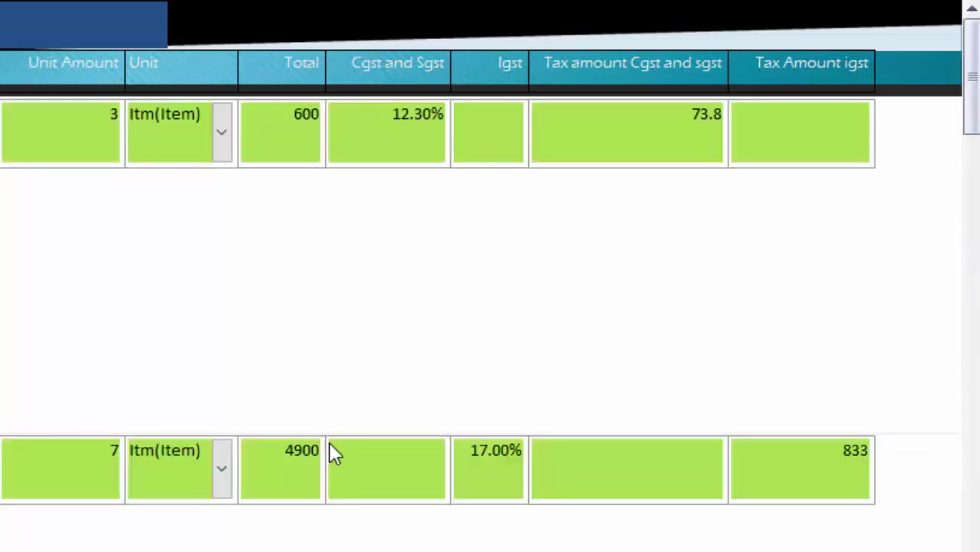